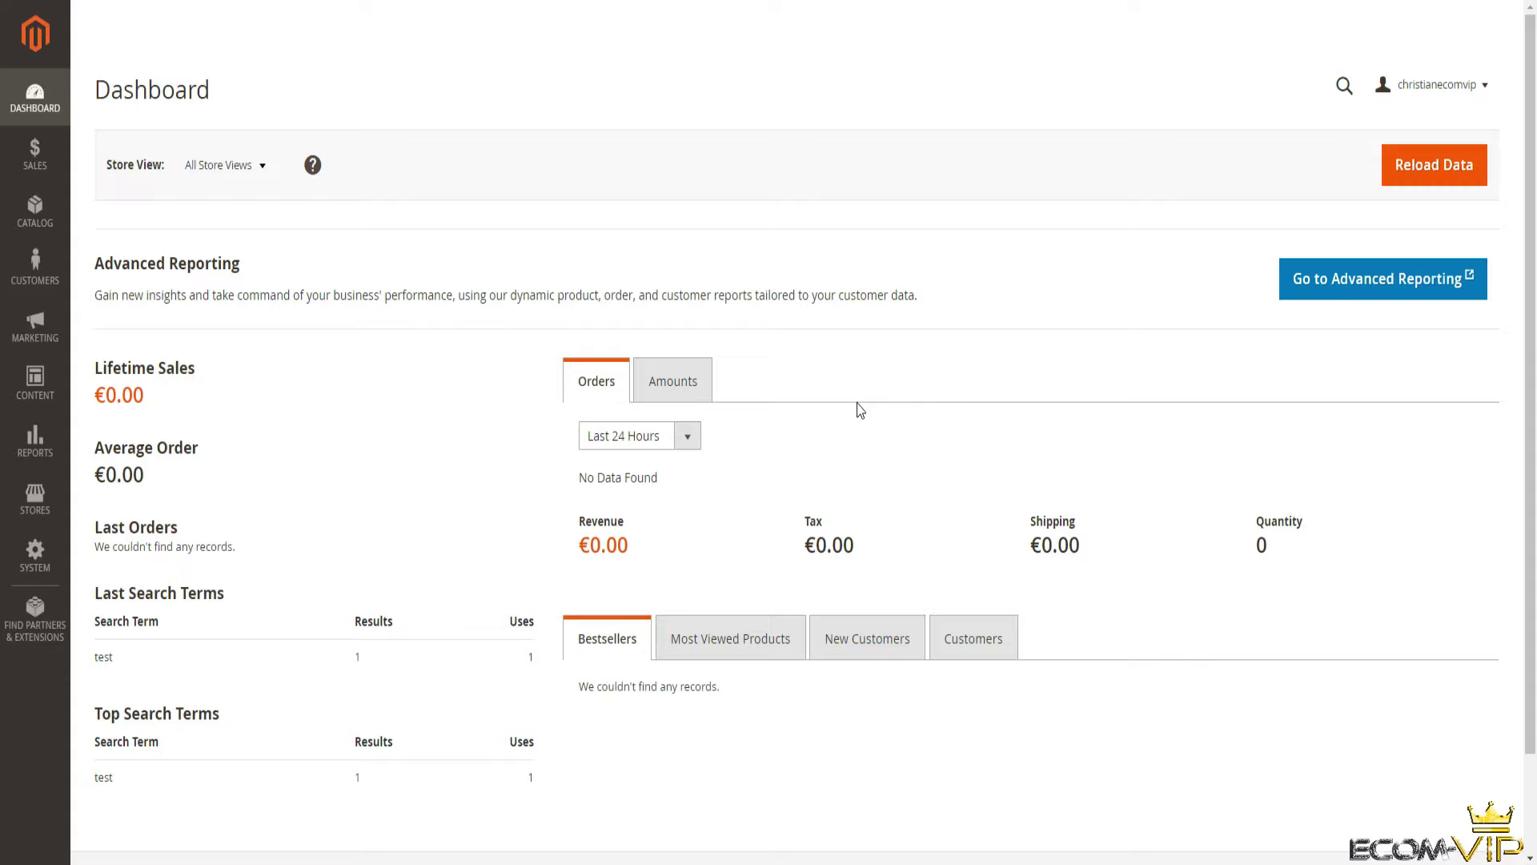
# Open the catalog's product list and look through the existing products.
pyautogui.click(44, 219)
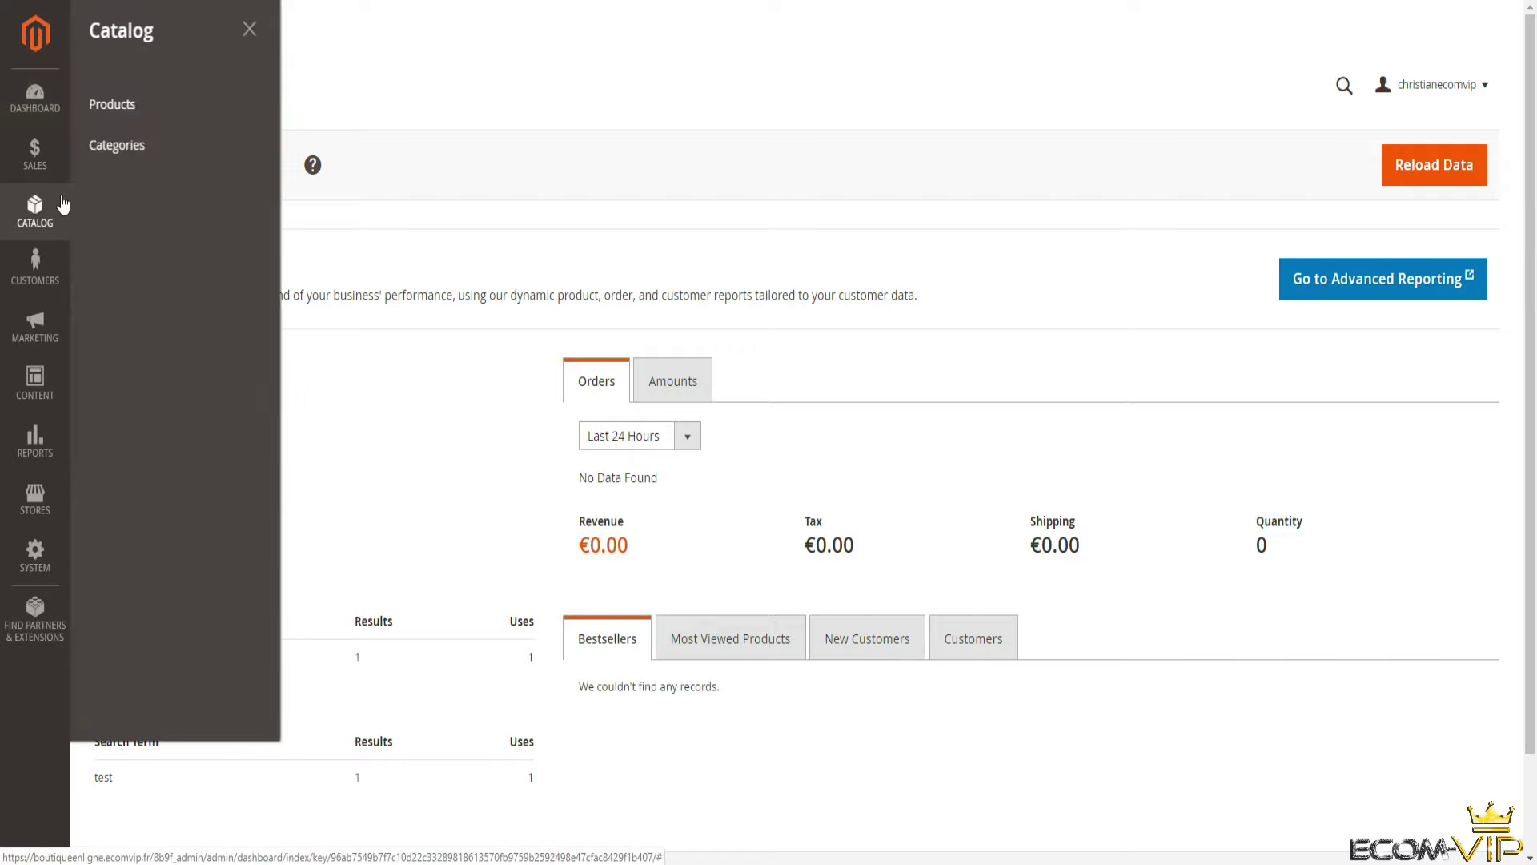
pyautogui.click(149, 121)
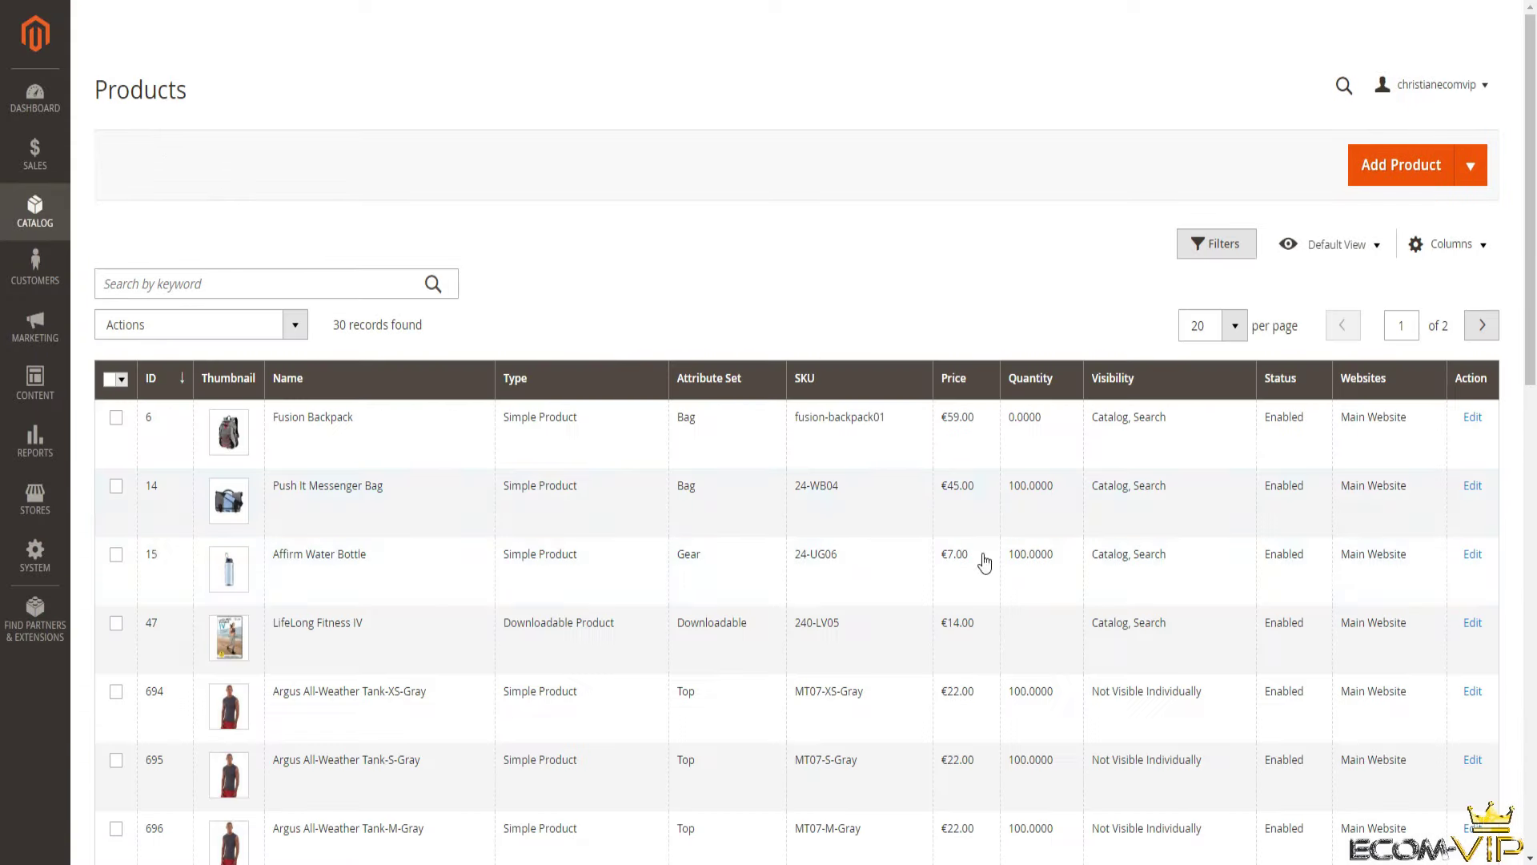
pyautogui.scroll(-10, 336, 497)
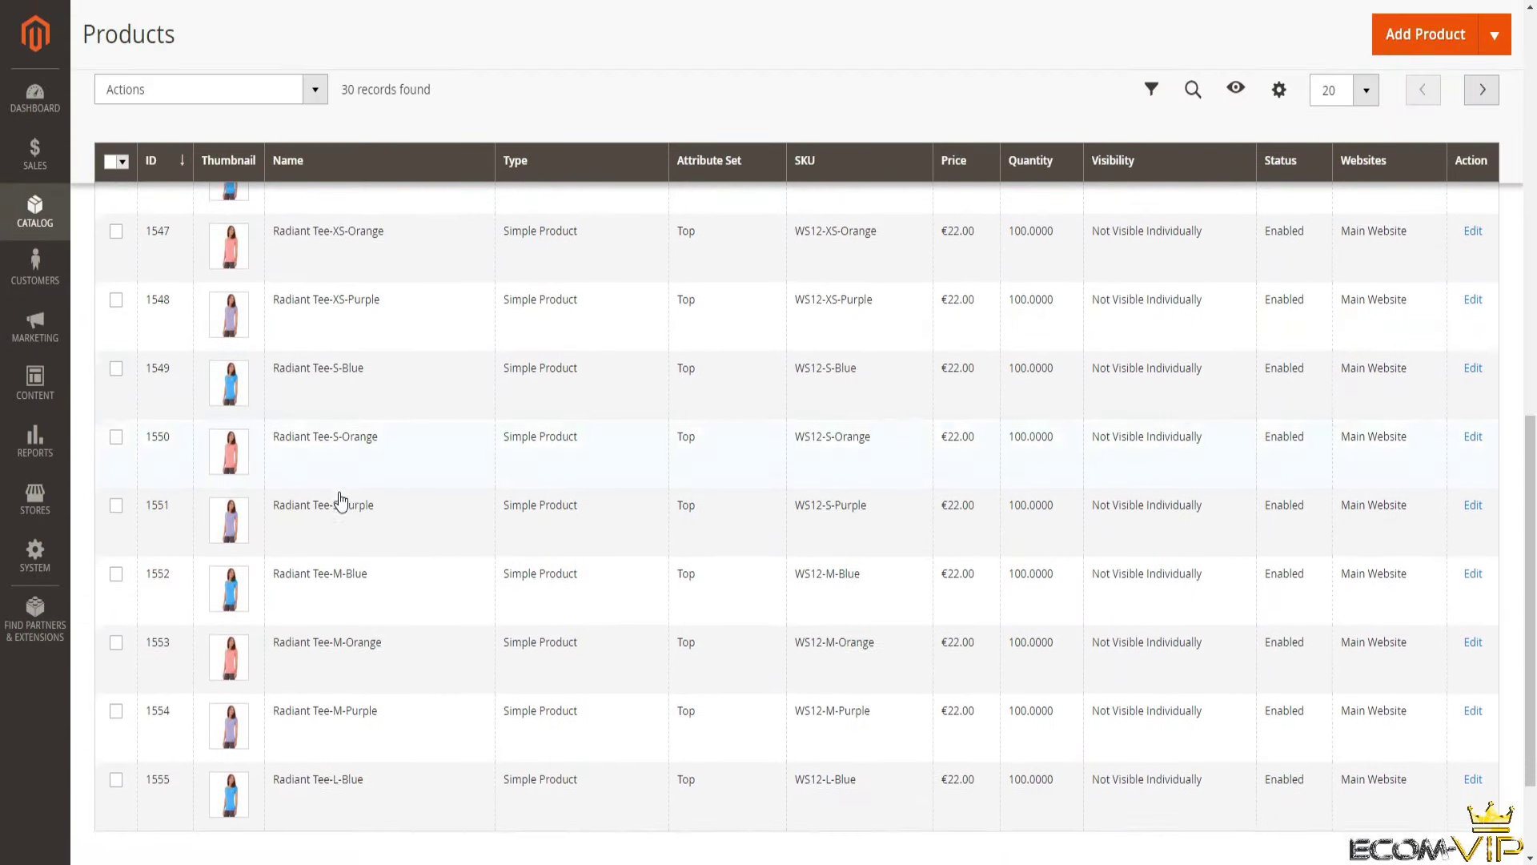
pyautogui.scroll(-3, 340, 501)
pyautogui.scroll(15, 340, 501)
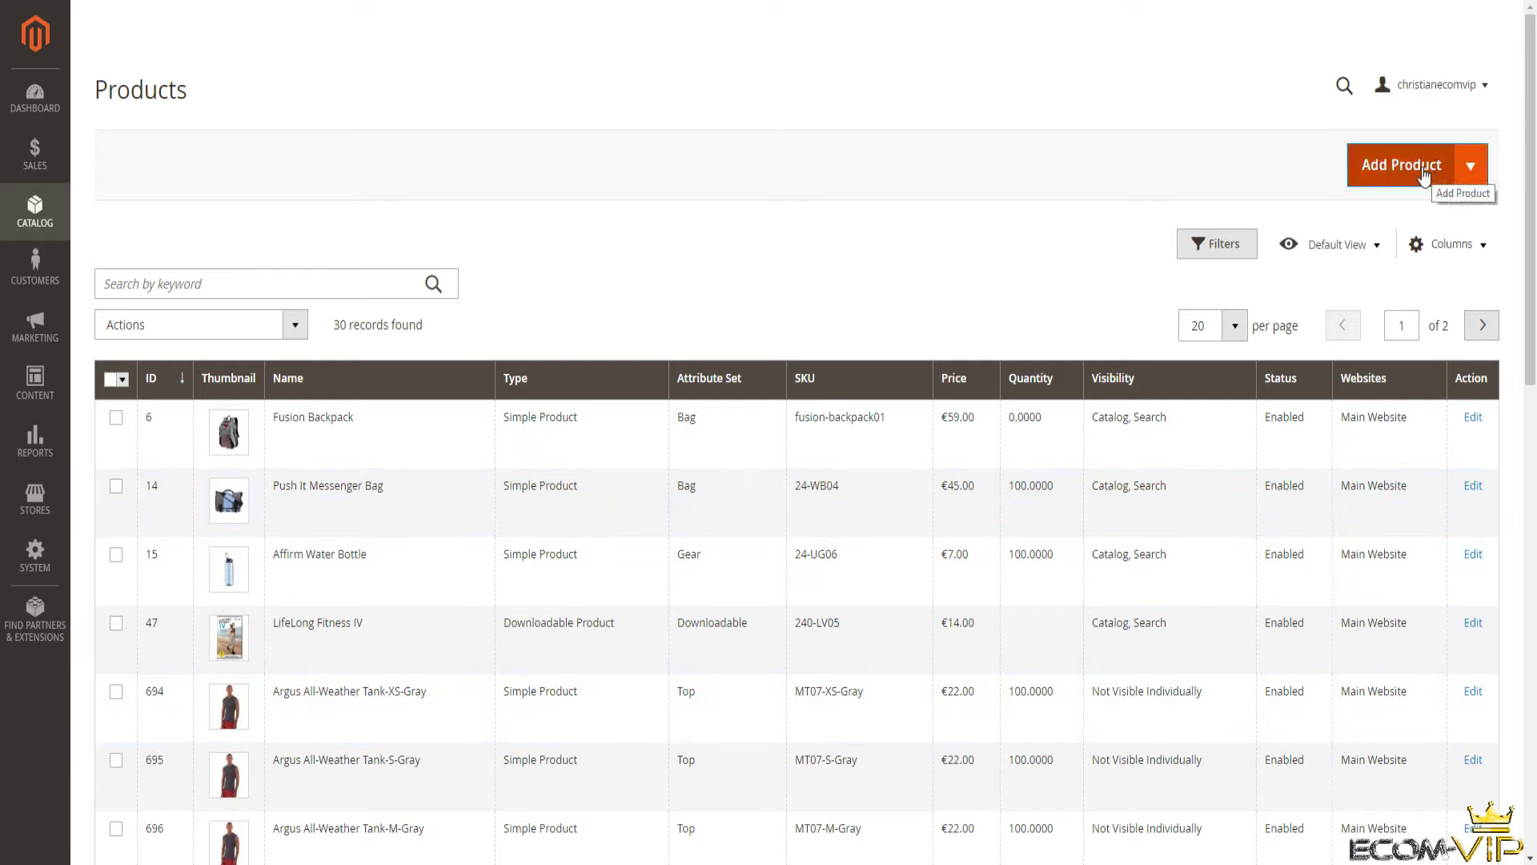
# Start a new simple product and assign it the Bag attribute set.
pyautogui.click(1471, 167)
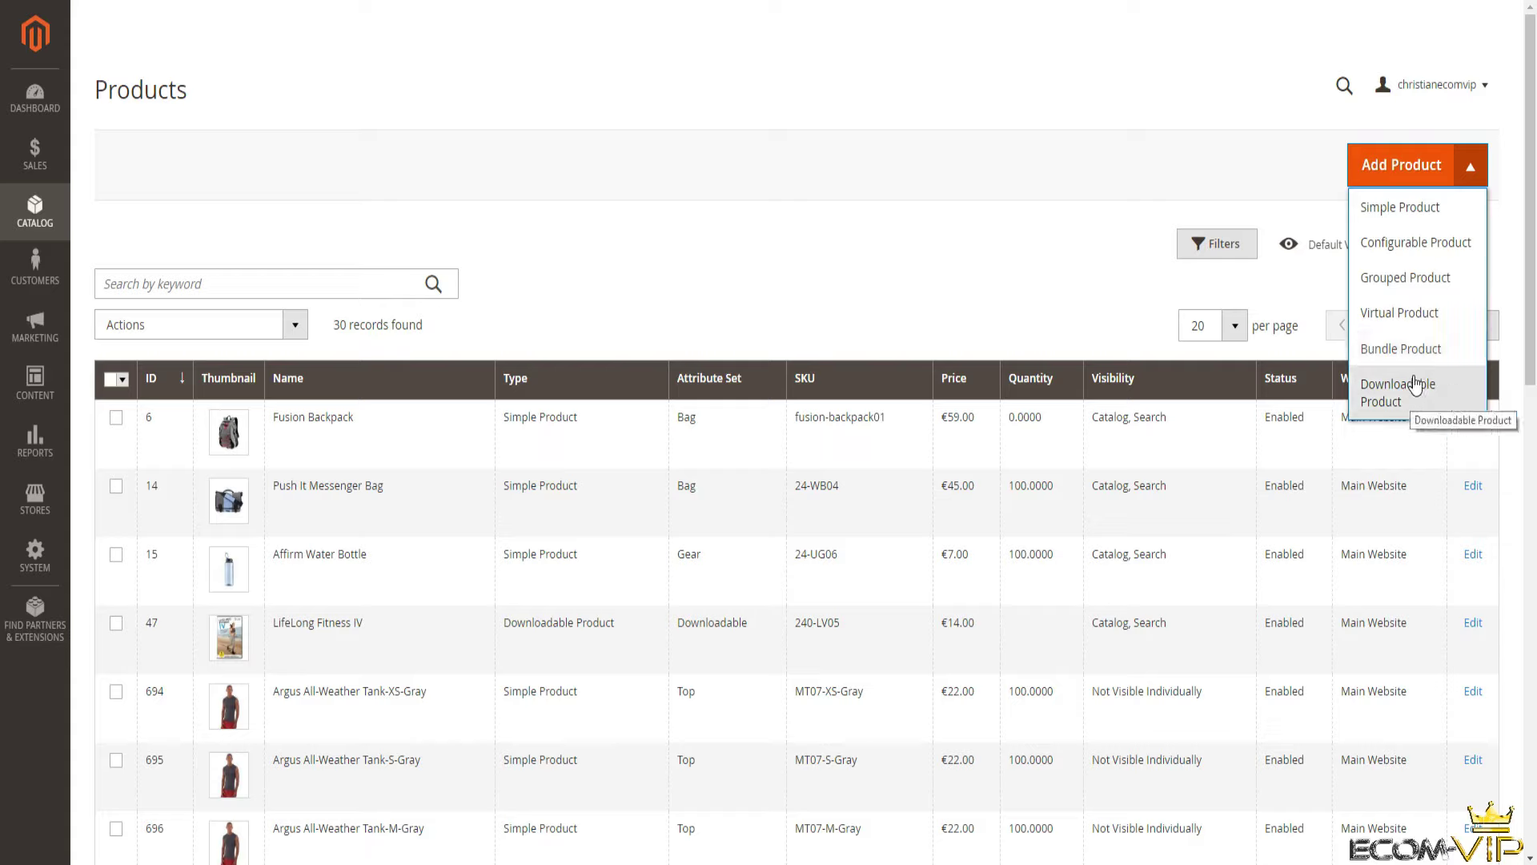
pyautogui.click(1417, 207)
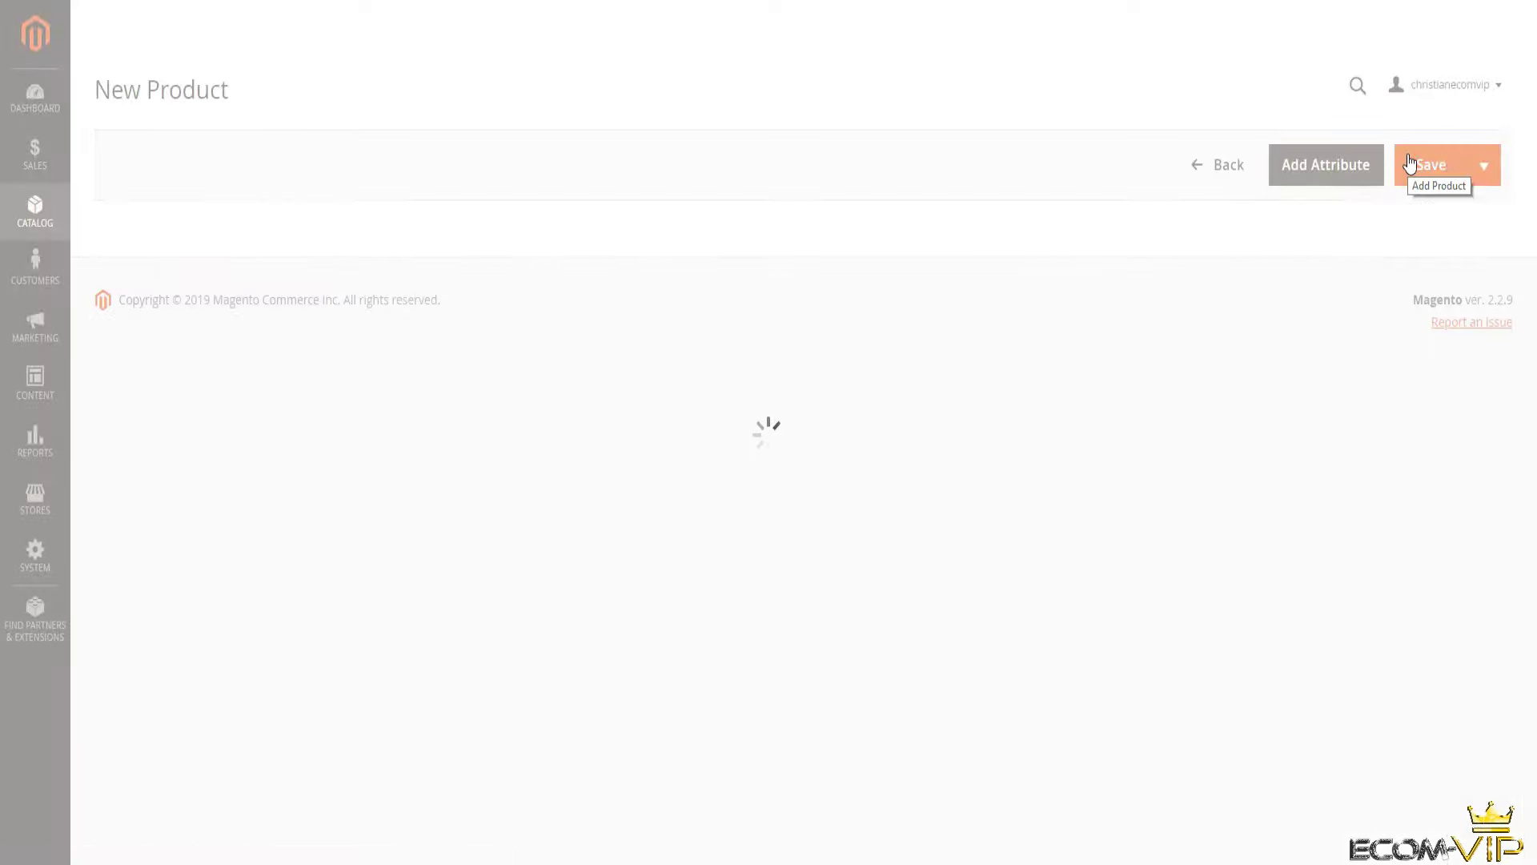
pyautogui.scroll(-8, 1410, 164)
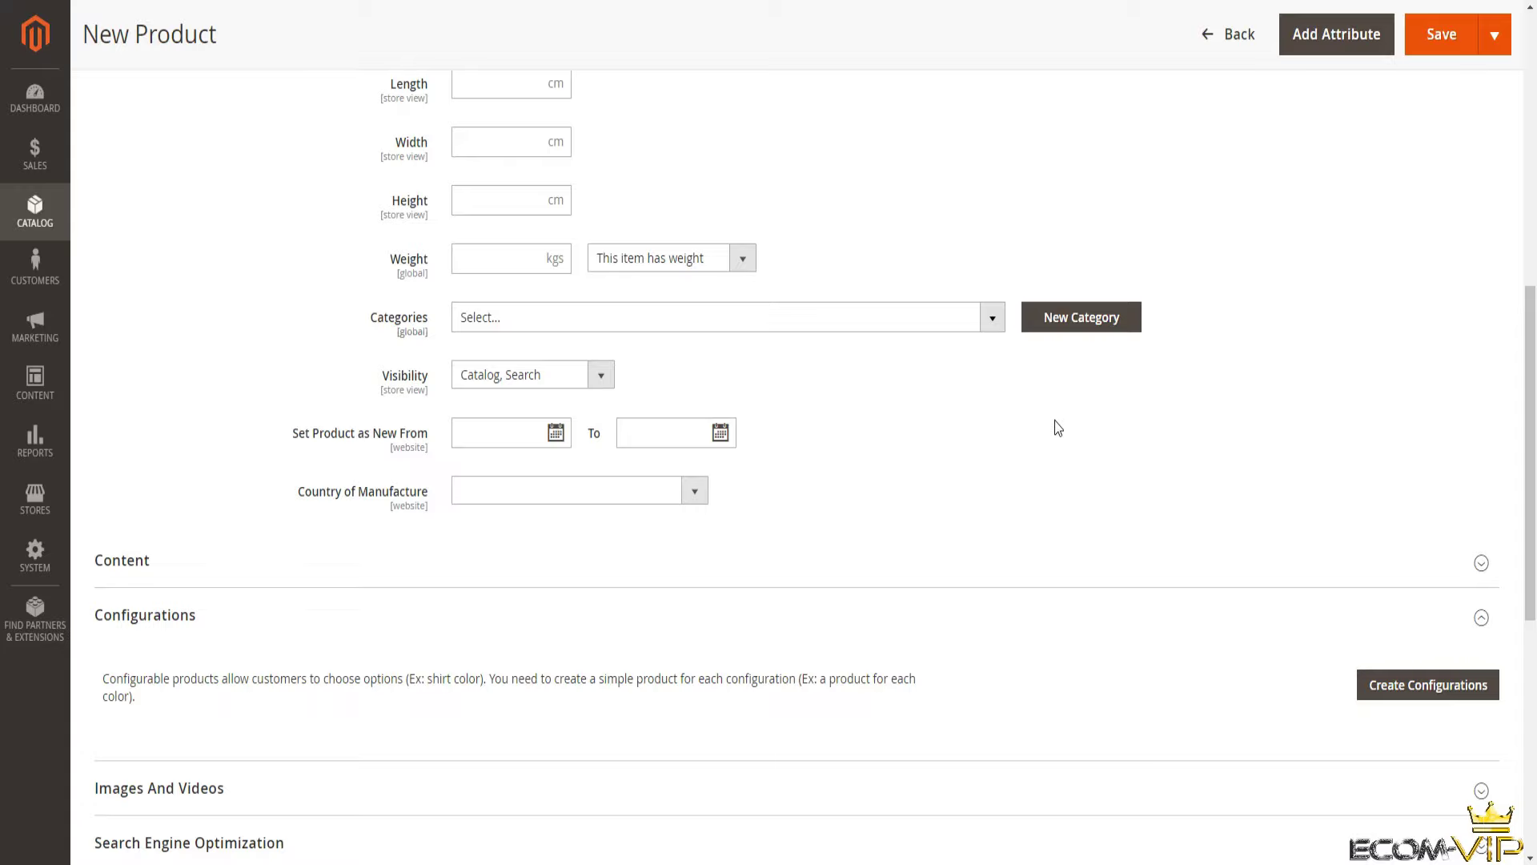
pyautogui.scroll(5, 1058, 428)
pyautogui.scroll(5, 1056, 428)
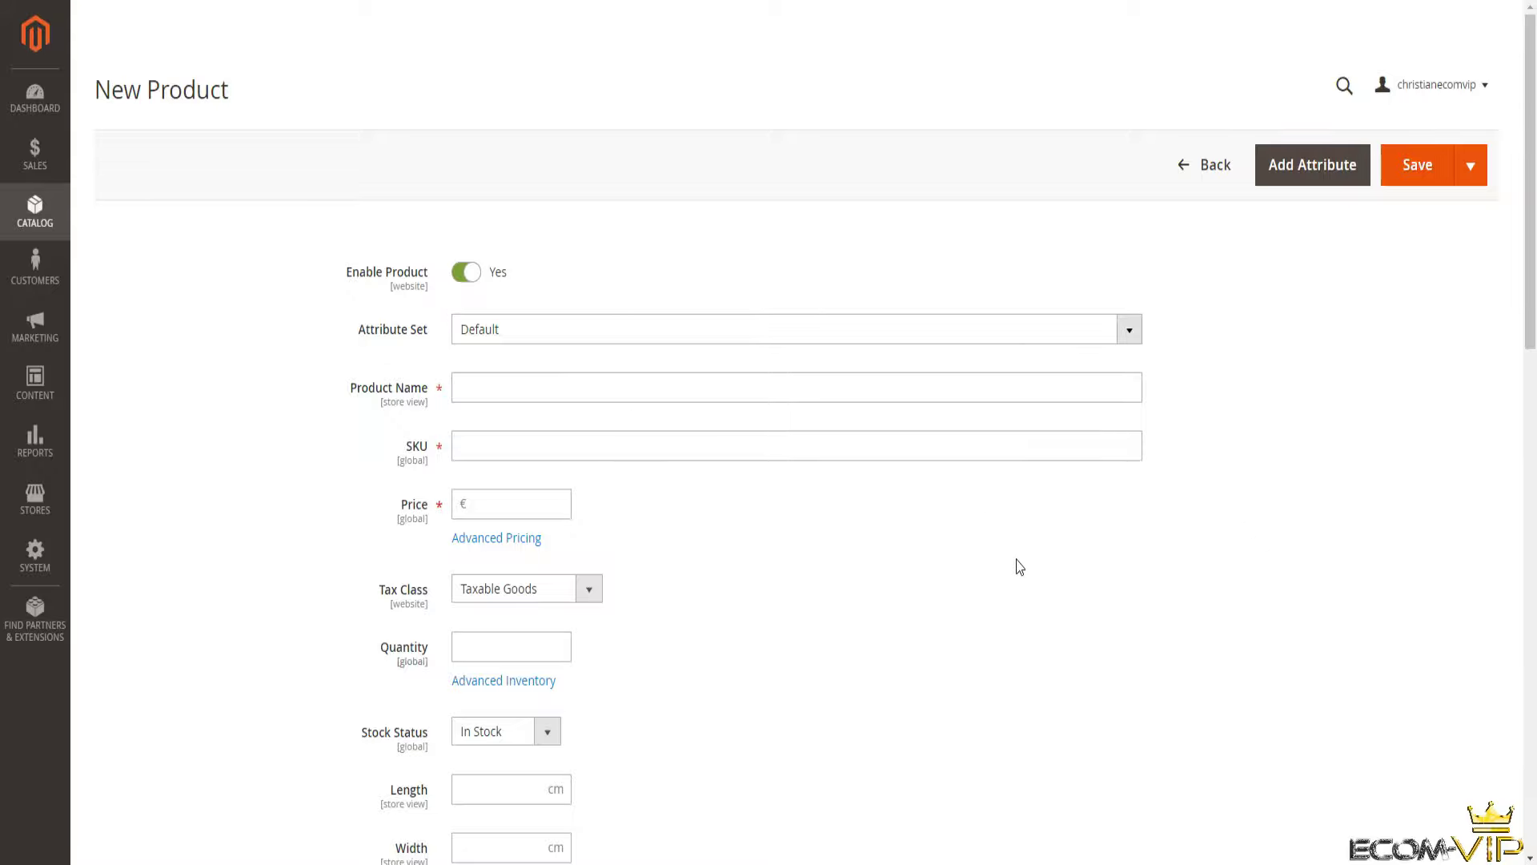
pyautogui.scroll(-9, 779, 429)
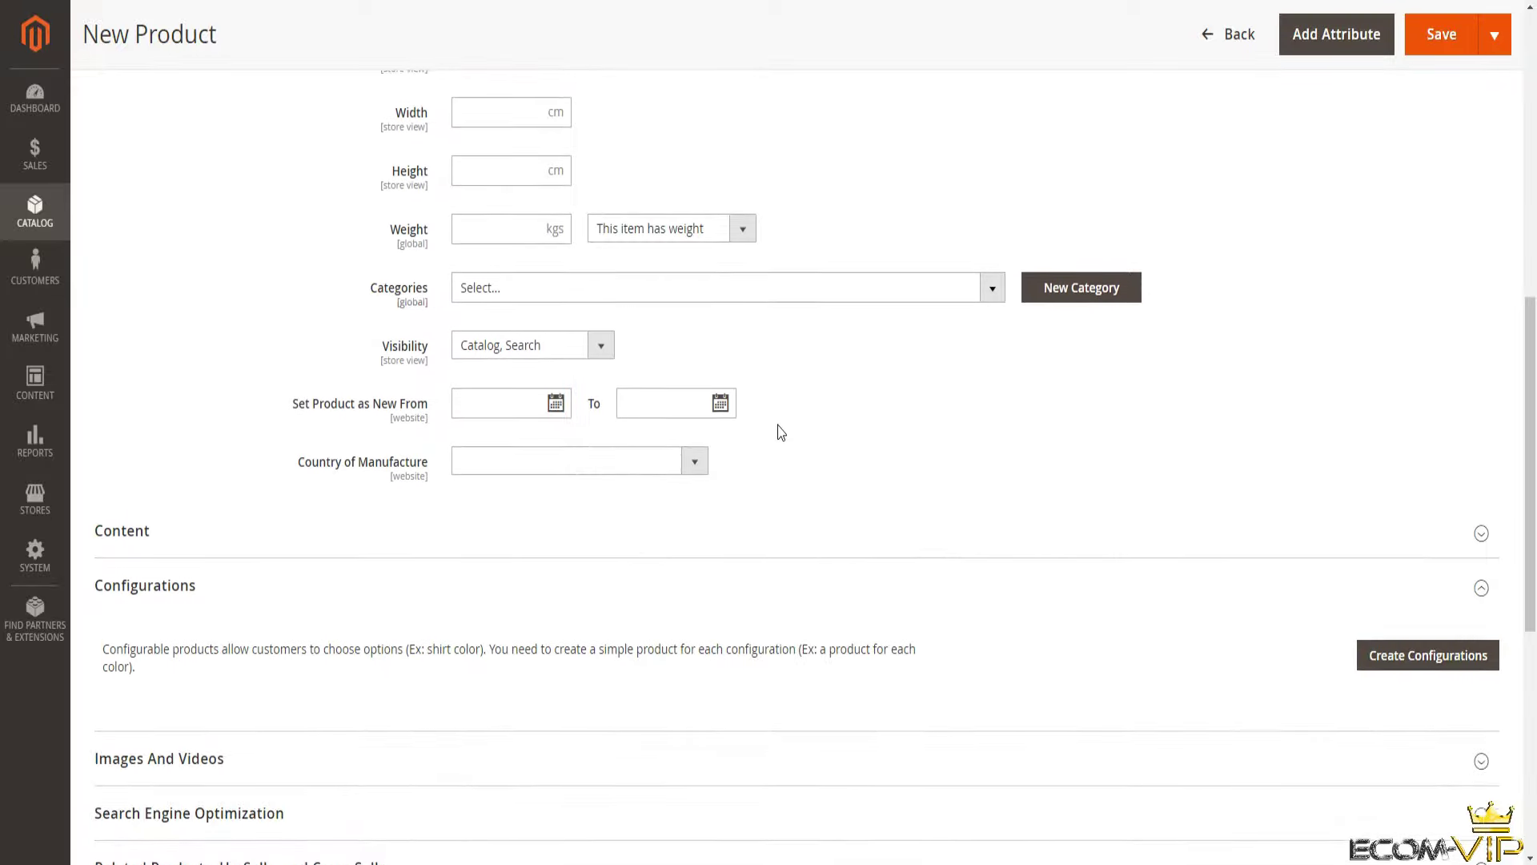
pyautogui.scroll(9, 782, 432)
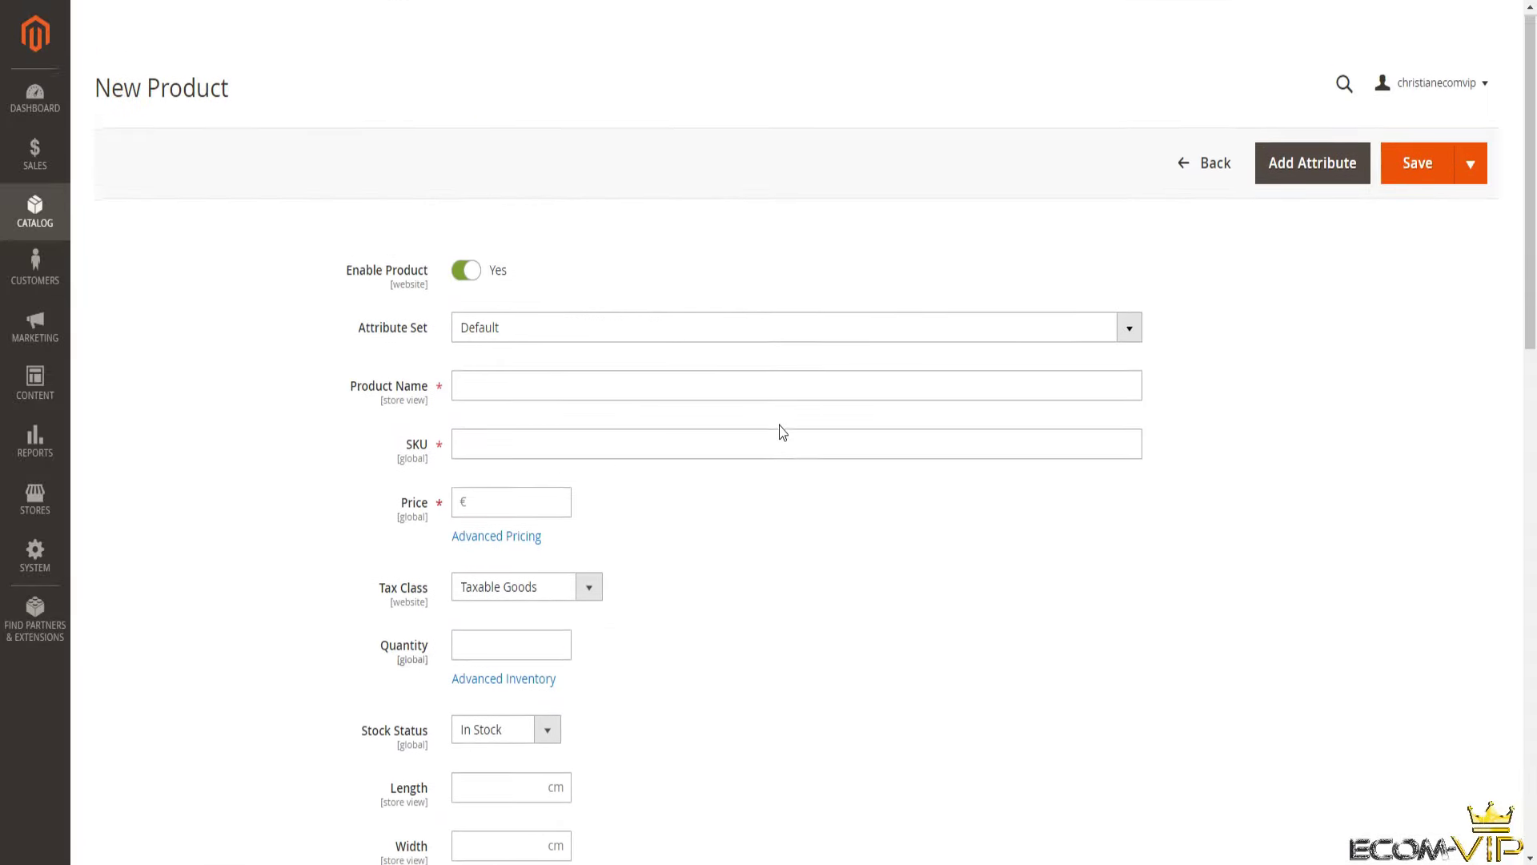
pyautogui.click(1140, 341)
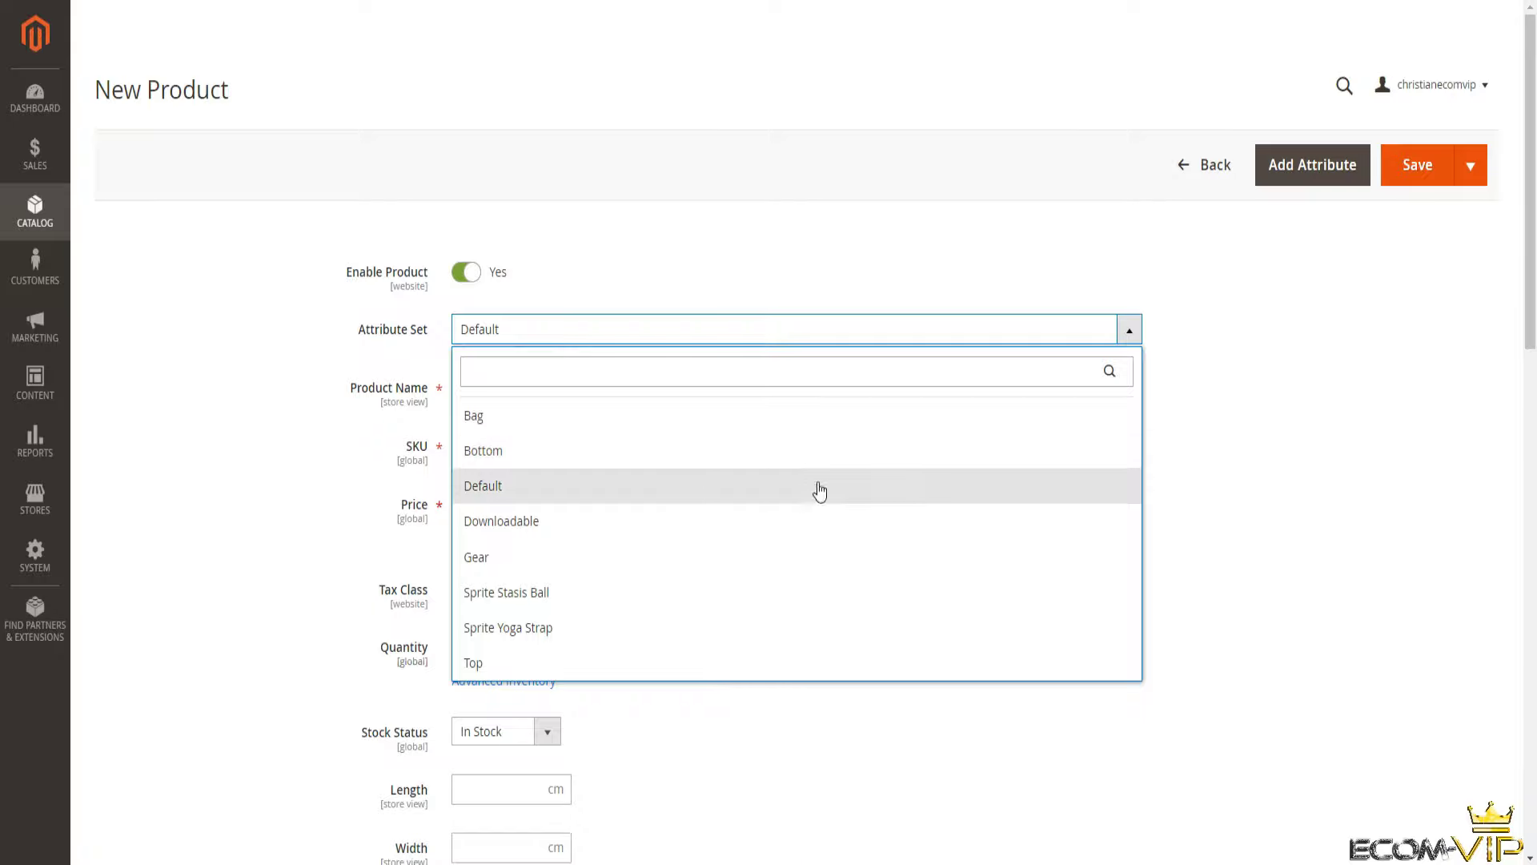
pyautogui.click(555, 423)
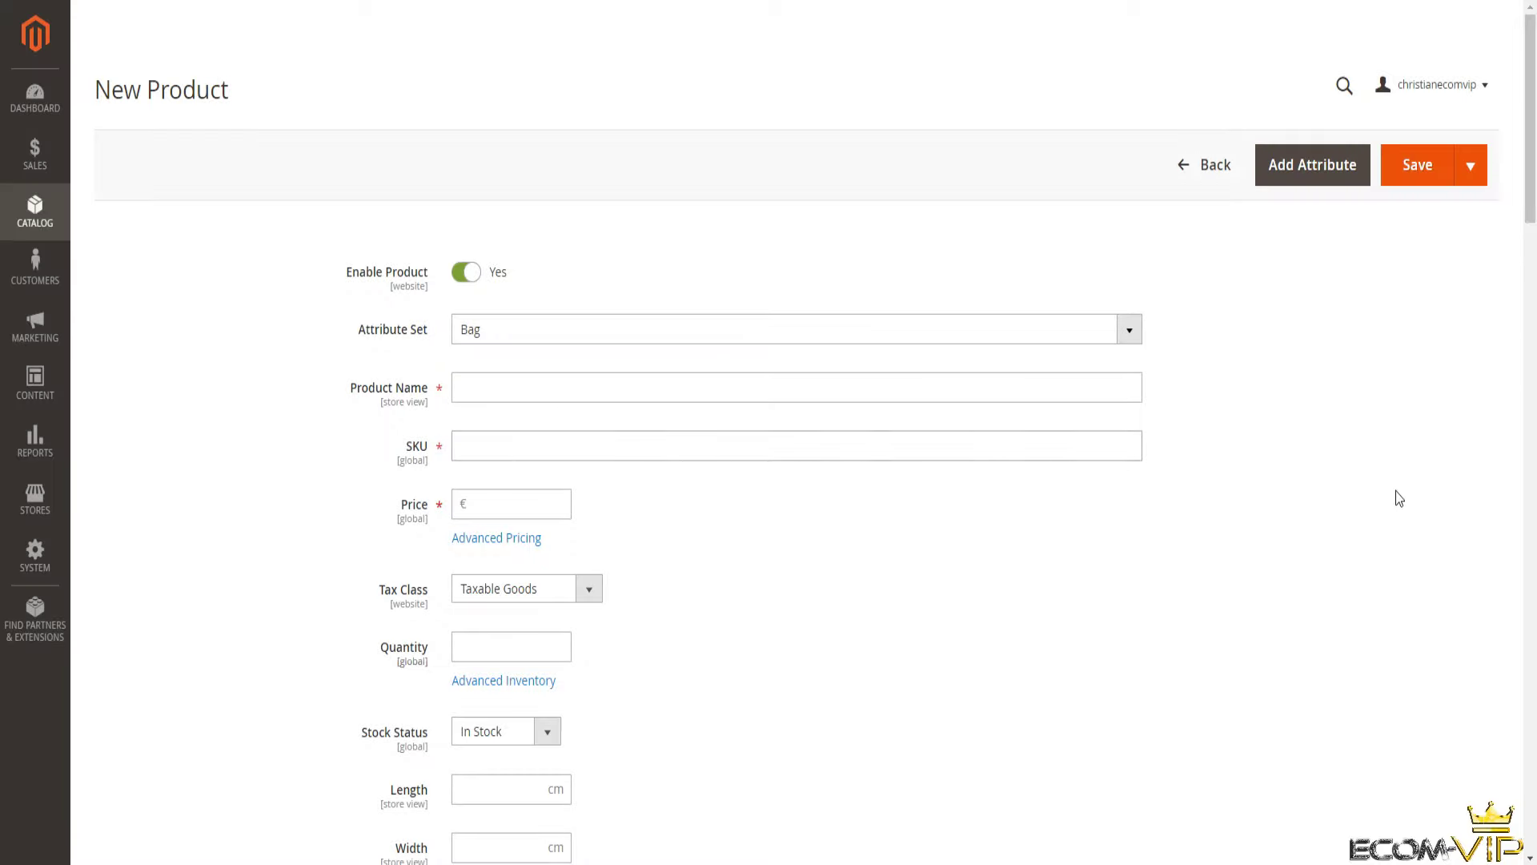
# Name the product "sac voyage" and set its SKU to sac-voyage01.
pyautogui.click(627, 388)
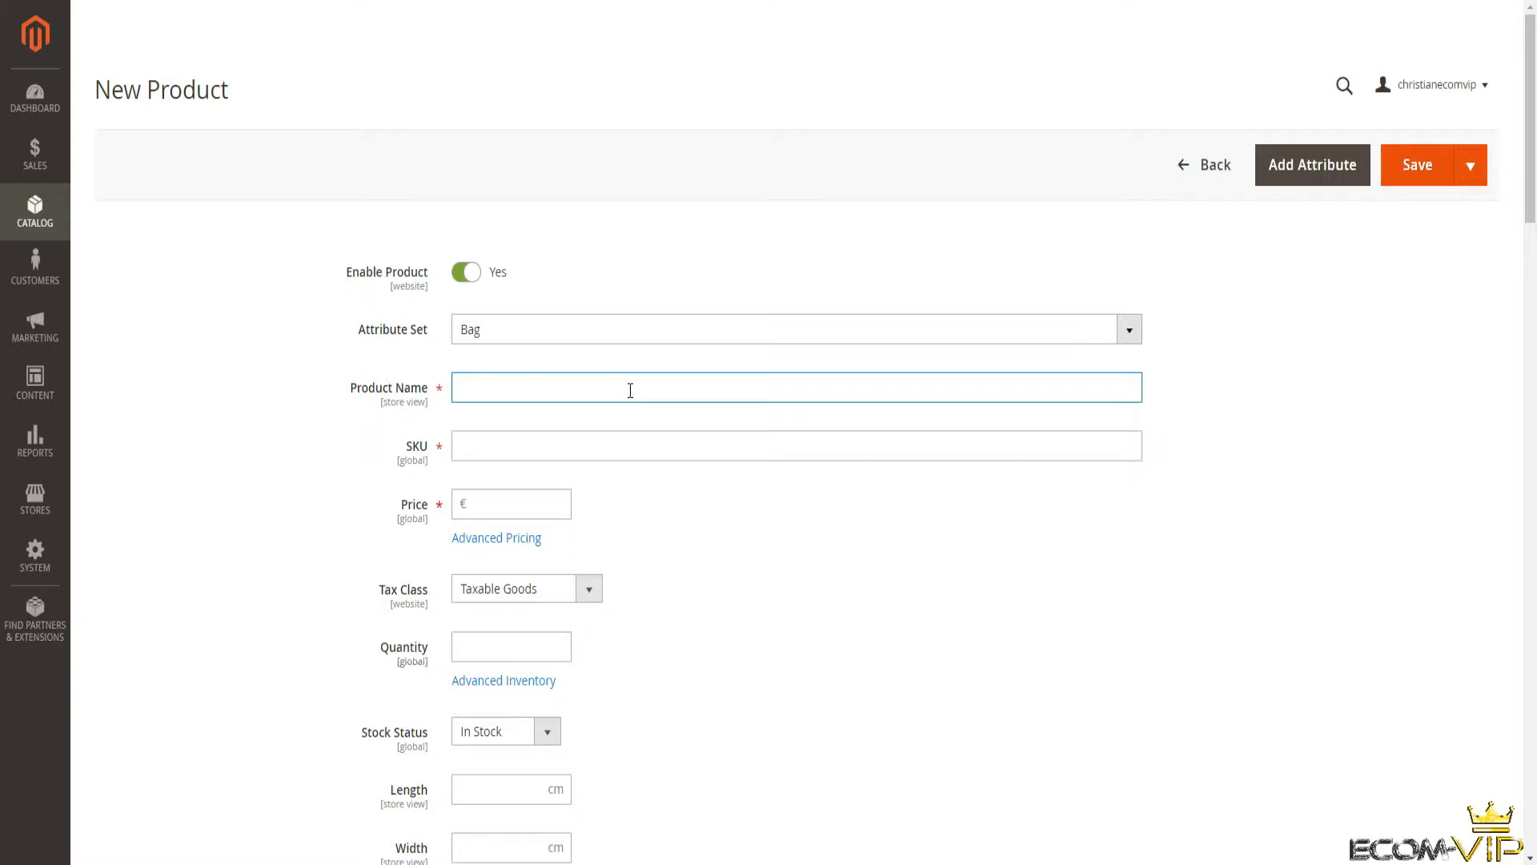
pyautogui.write('sac voyage')
pyautogui.click(481, 447)
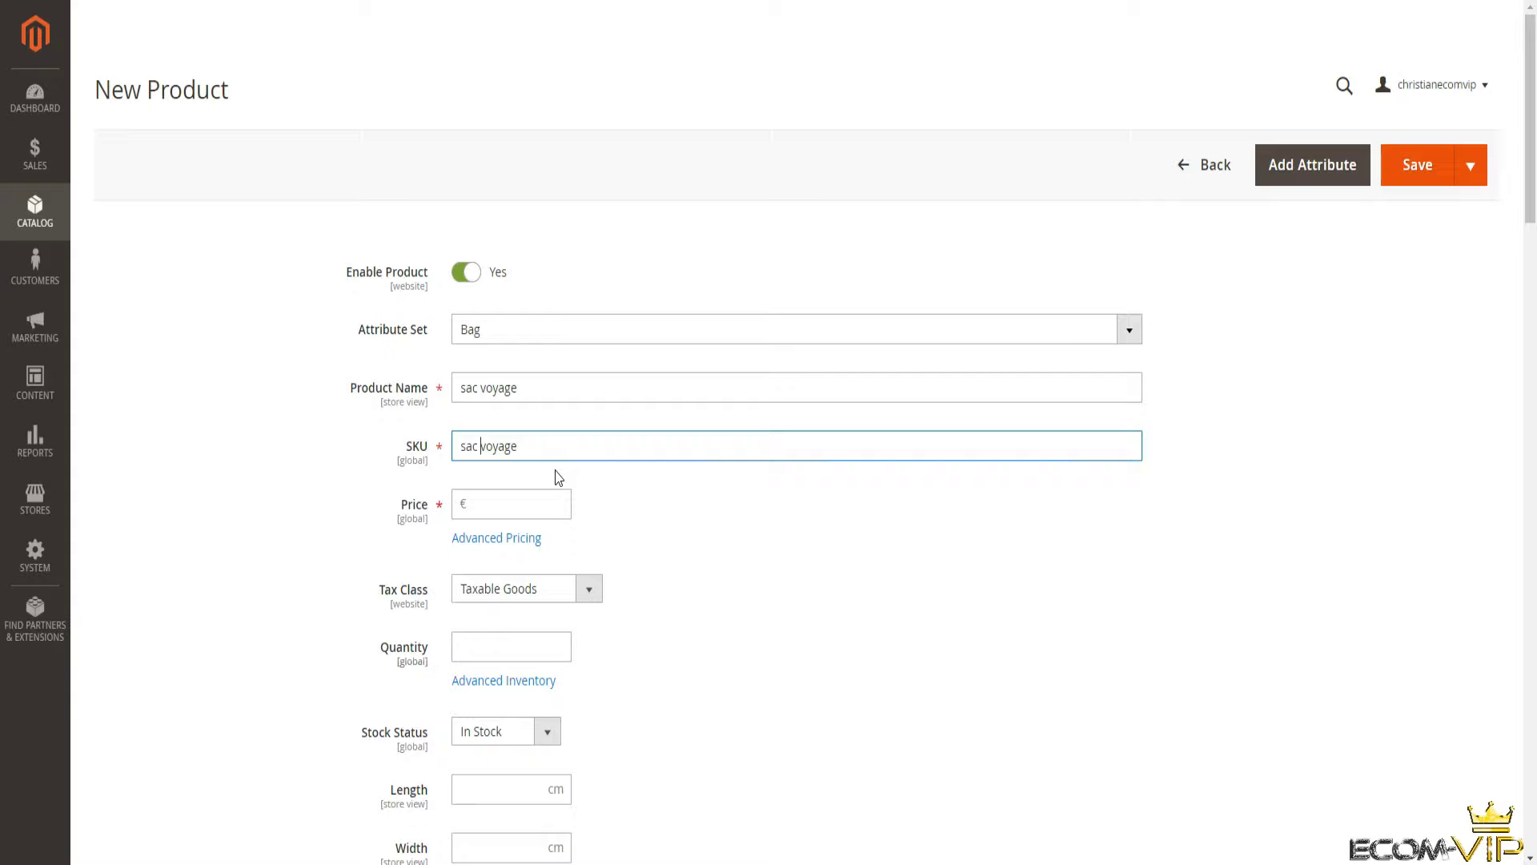
pyautogui.press('BackSpace')
pyautogui.write('-')
# Set the product's price to €59 and its quantity to 100 with the stock status In Stock.
pyautogui.click(542, 505)
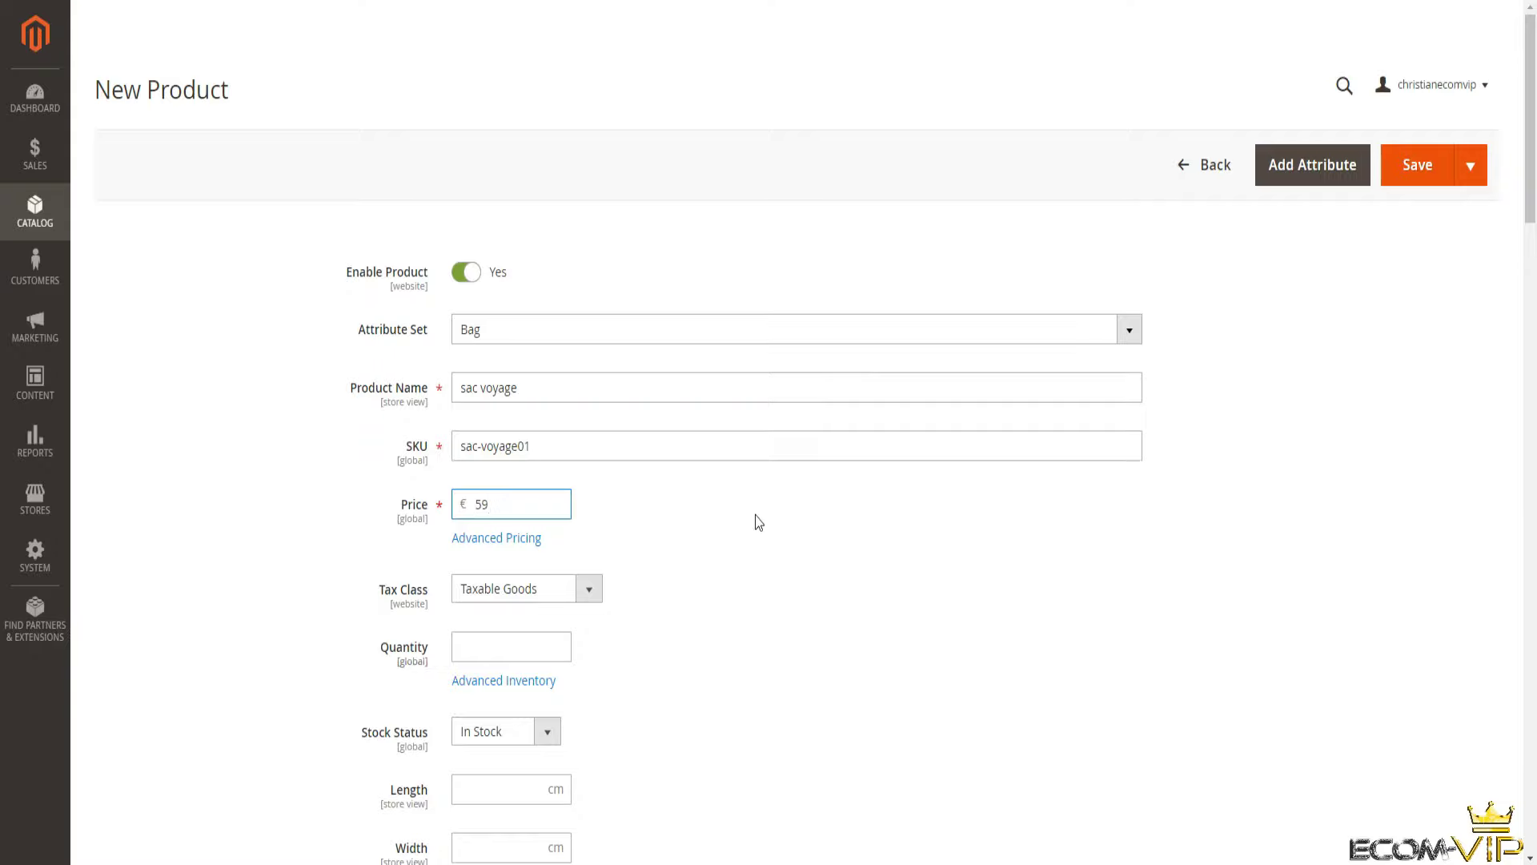
pyautogui.scroll(-3, 598, 424)
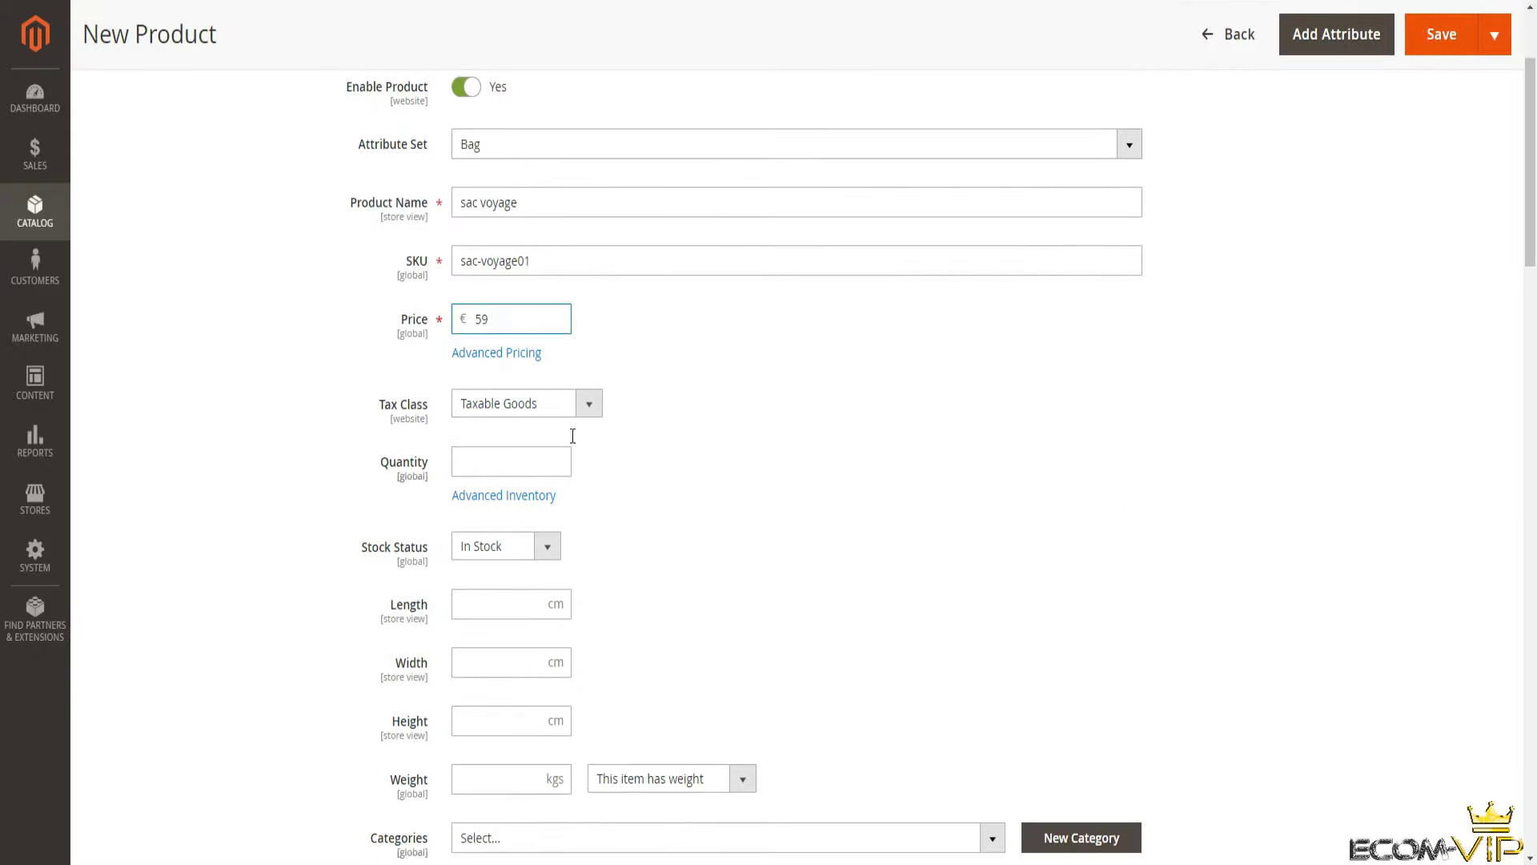
pyautogui.click(495, 467)
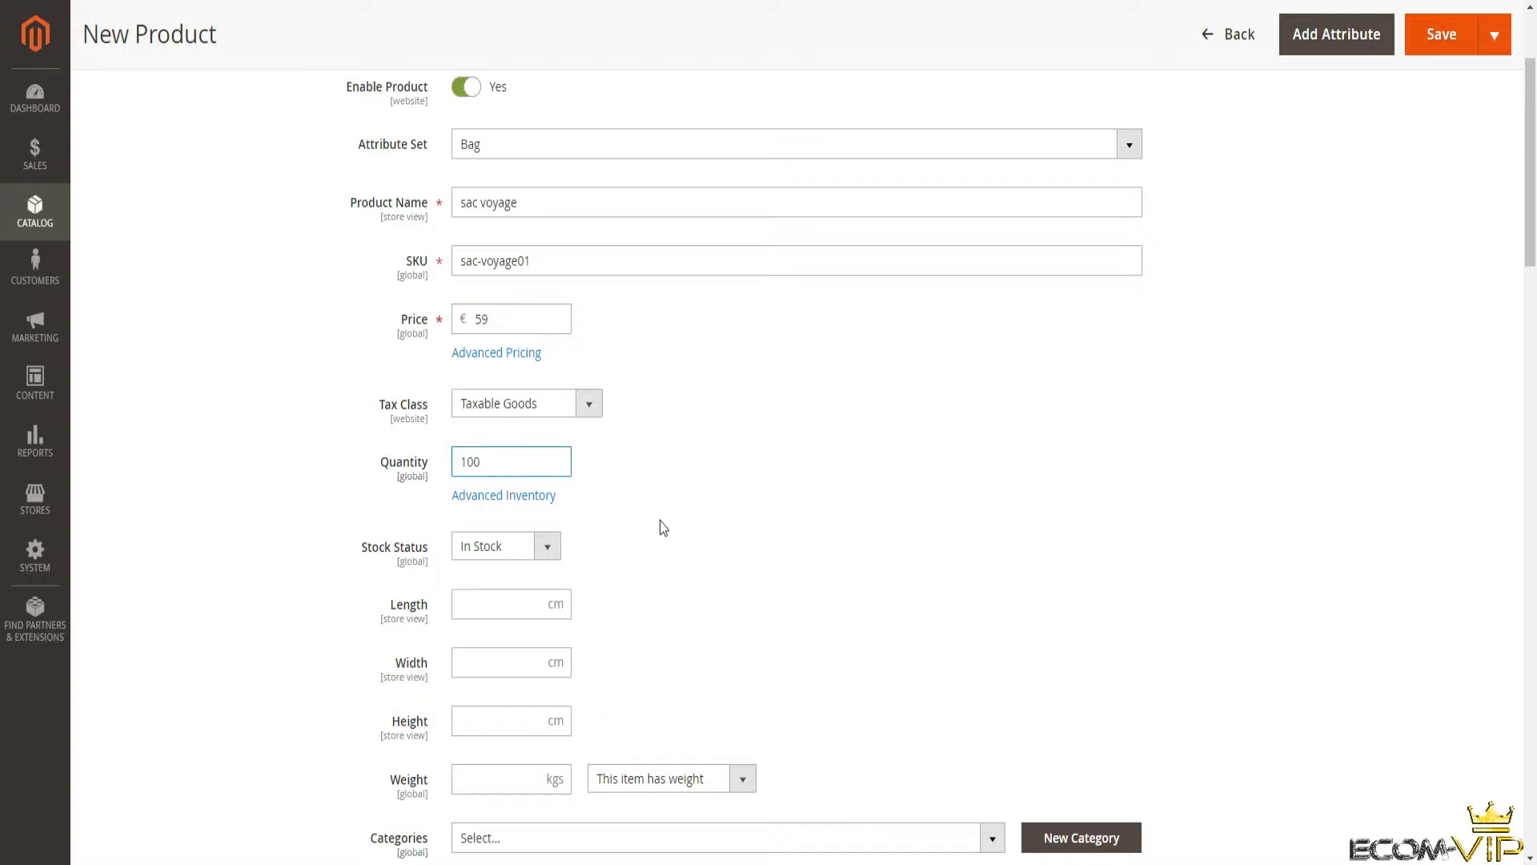
pyautogui.scroll(-5, 575, 632)
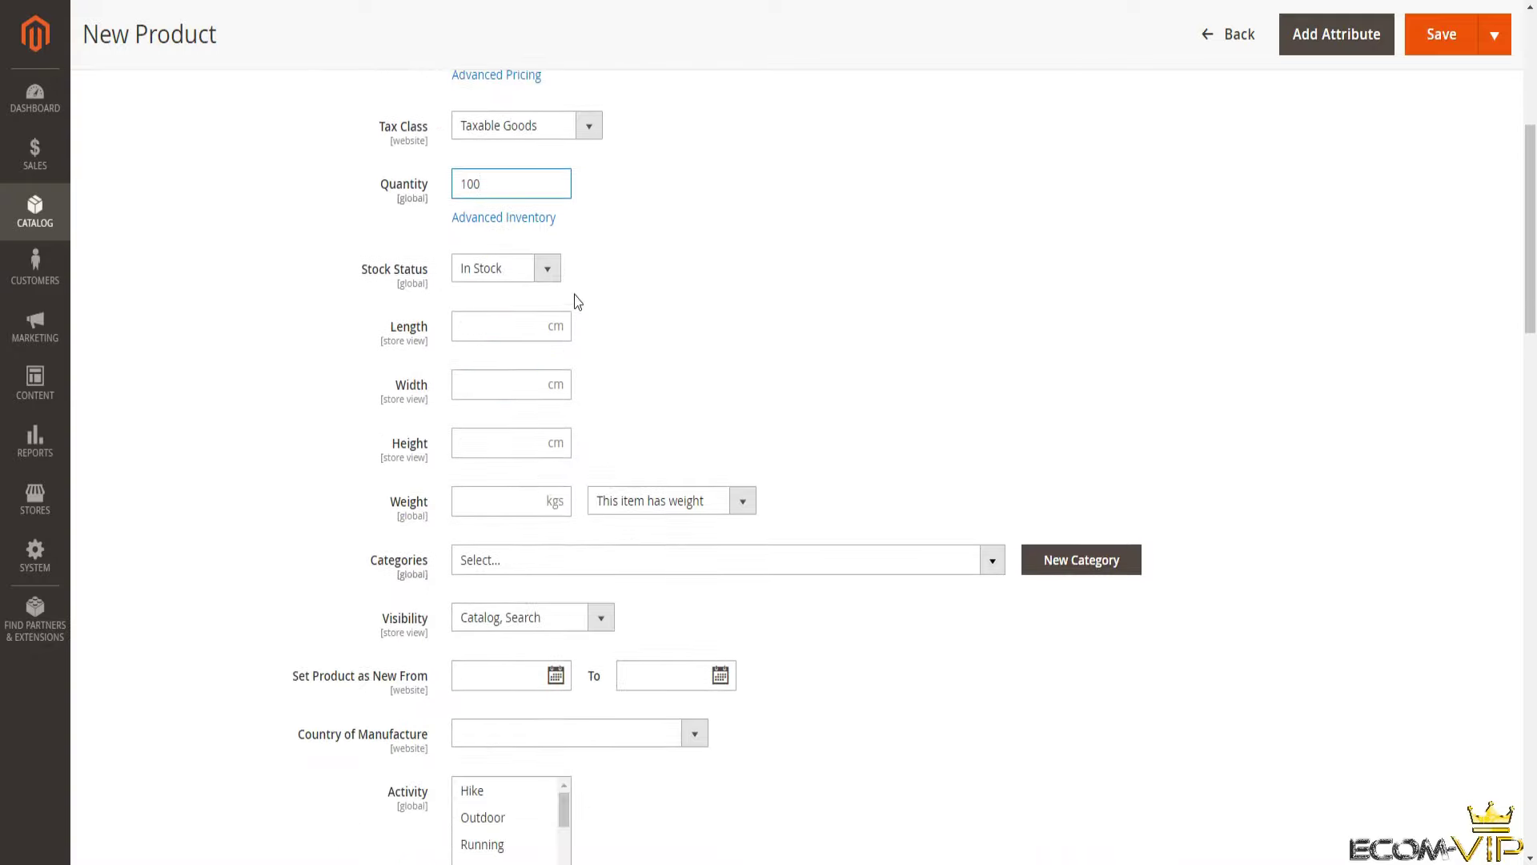
pyautogui.click(547, 269)
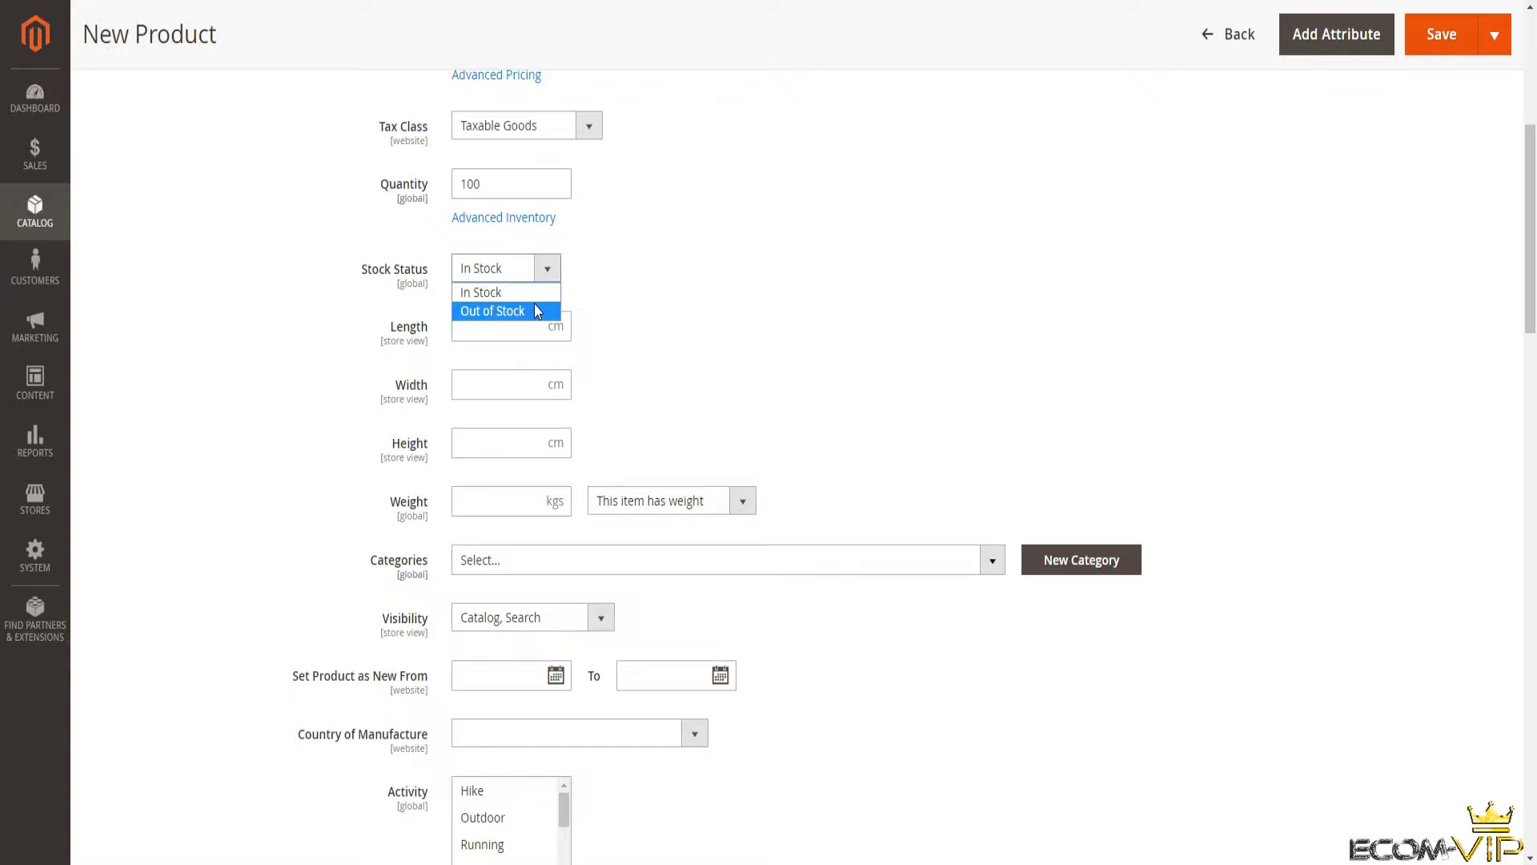
pyautogui.click(535, 292)
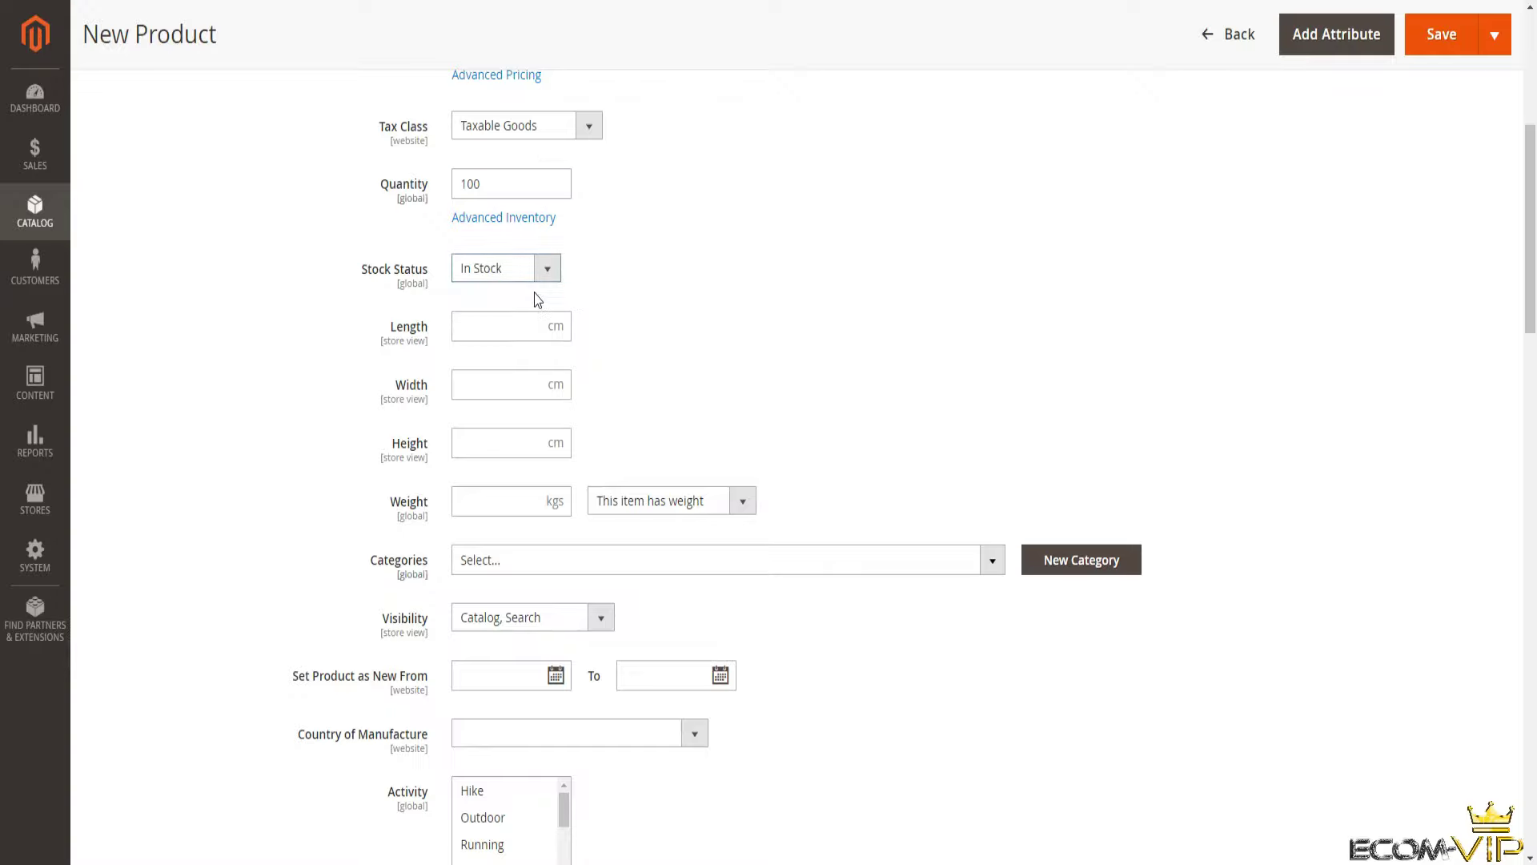
# Switch the Enable Product setting off and back on.
pyautogui.scroll(5, 786, 312)
pyautogui.scroll(3, 786, 312)
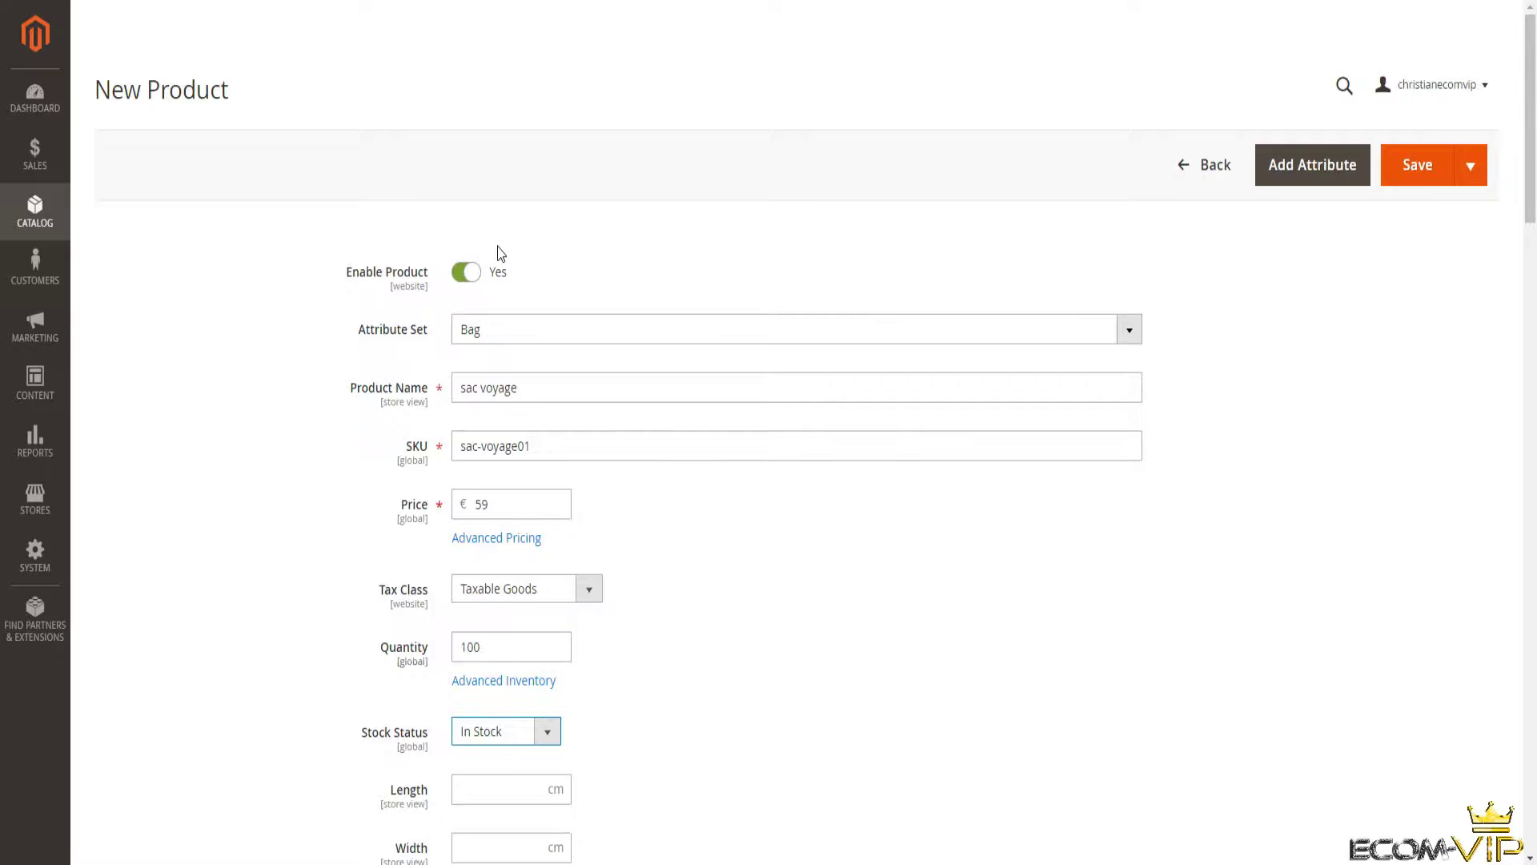
pyautogui.click(468, 273)
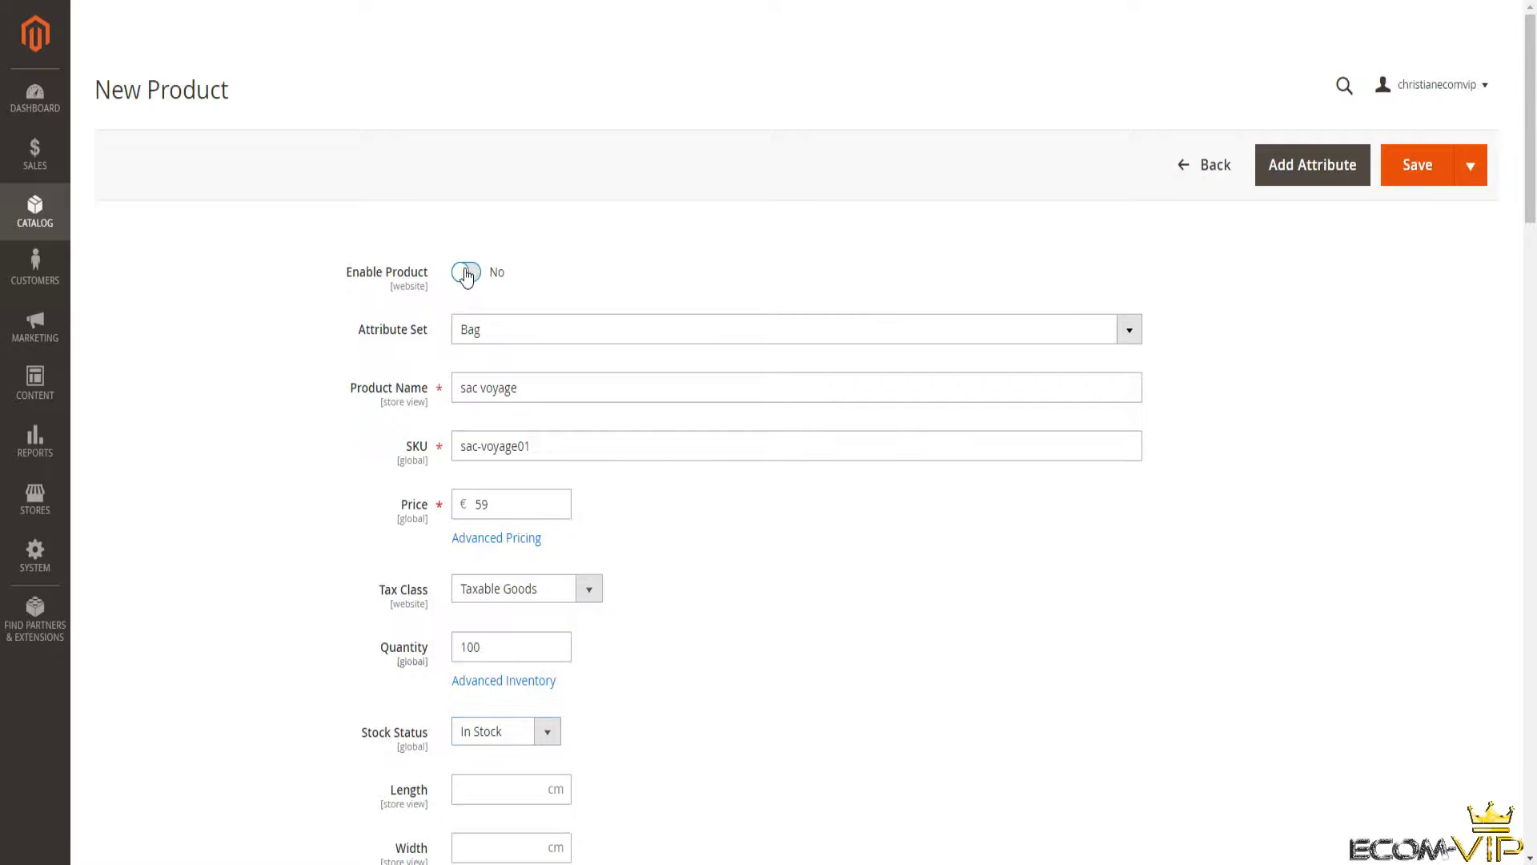
pyautogui.click(467, 273)
# Set the product's weight to 2 kg.
pyautogui.scroll(-6, 680, 513)
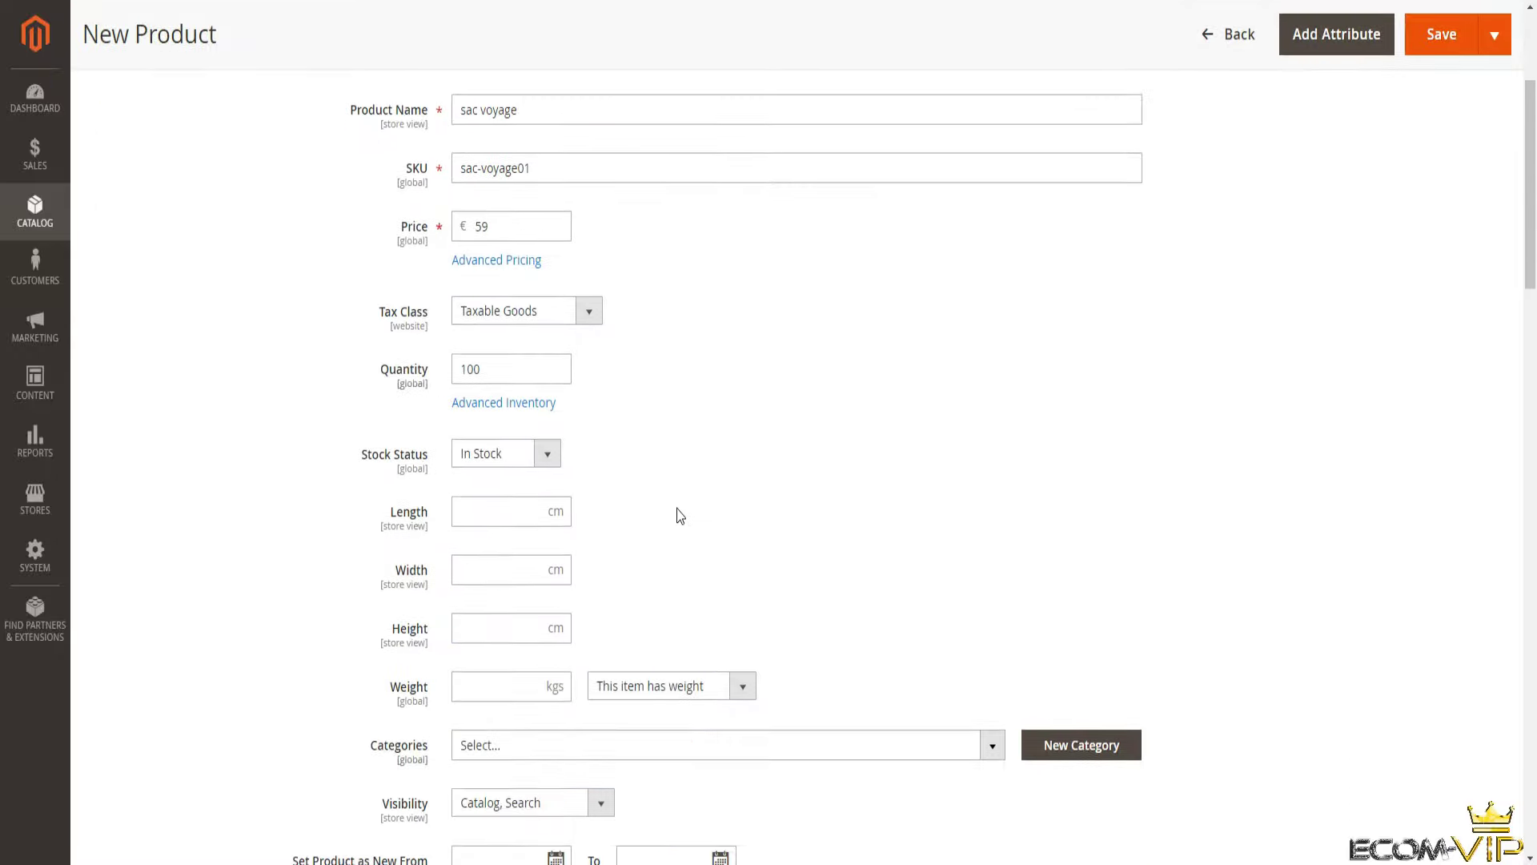
pyautogui.scroll(-2, 731, 385)
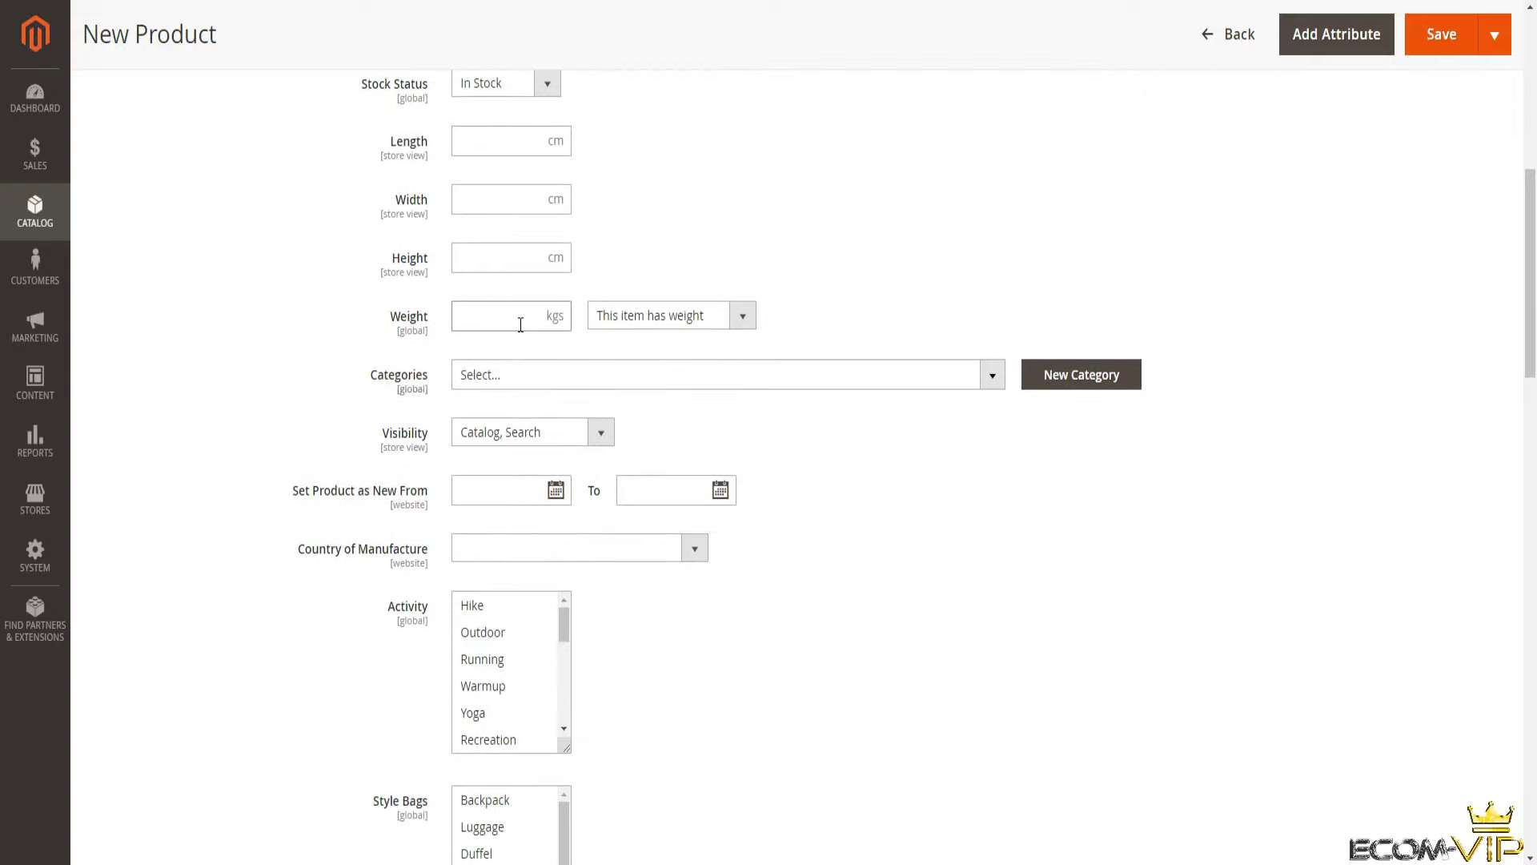
pyautogui.click(517, 319)
pyautogui.click(947, 223)
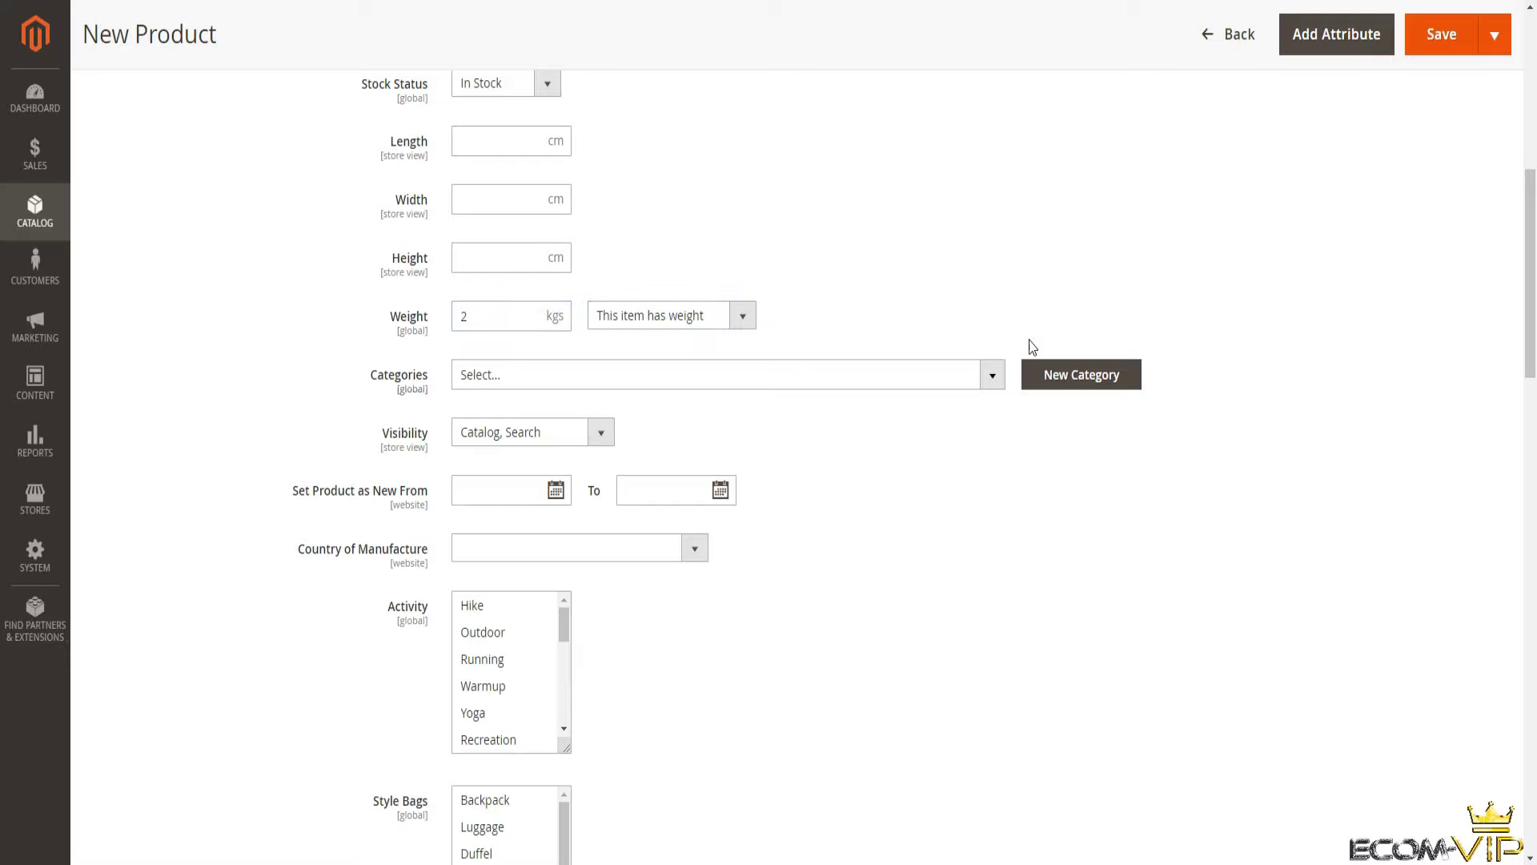
# Assign the product to the Marketing Builderall category.
pyautogui.click(992, 381)
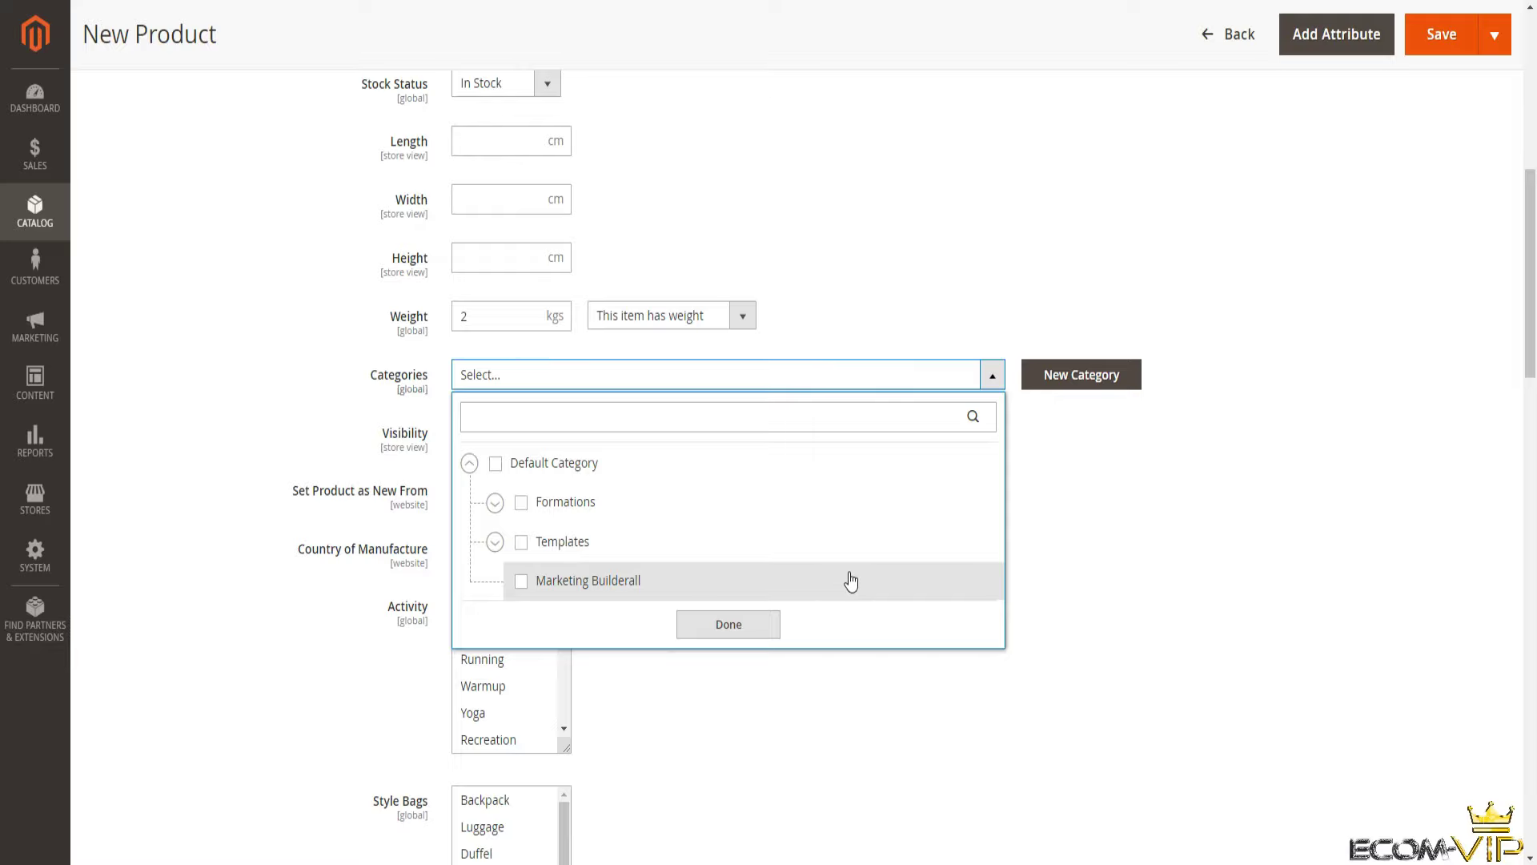
pyautogui.click(522, 588)
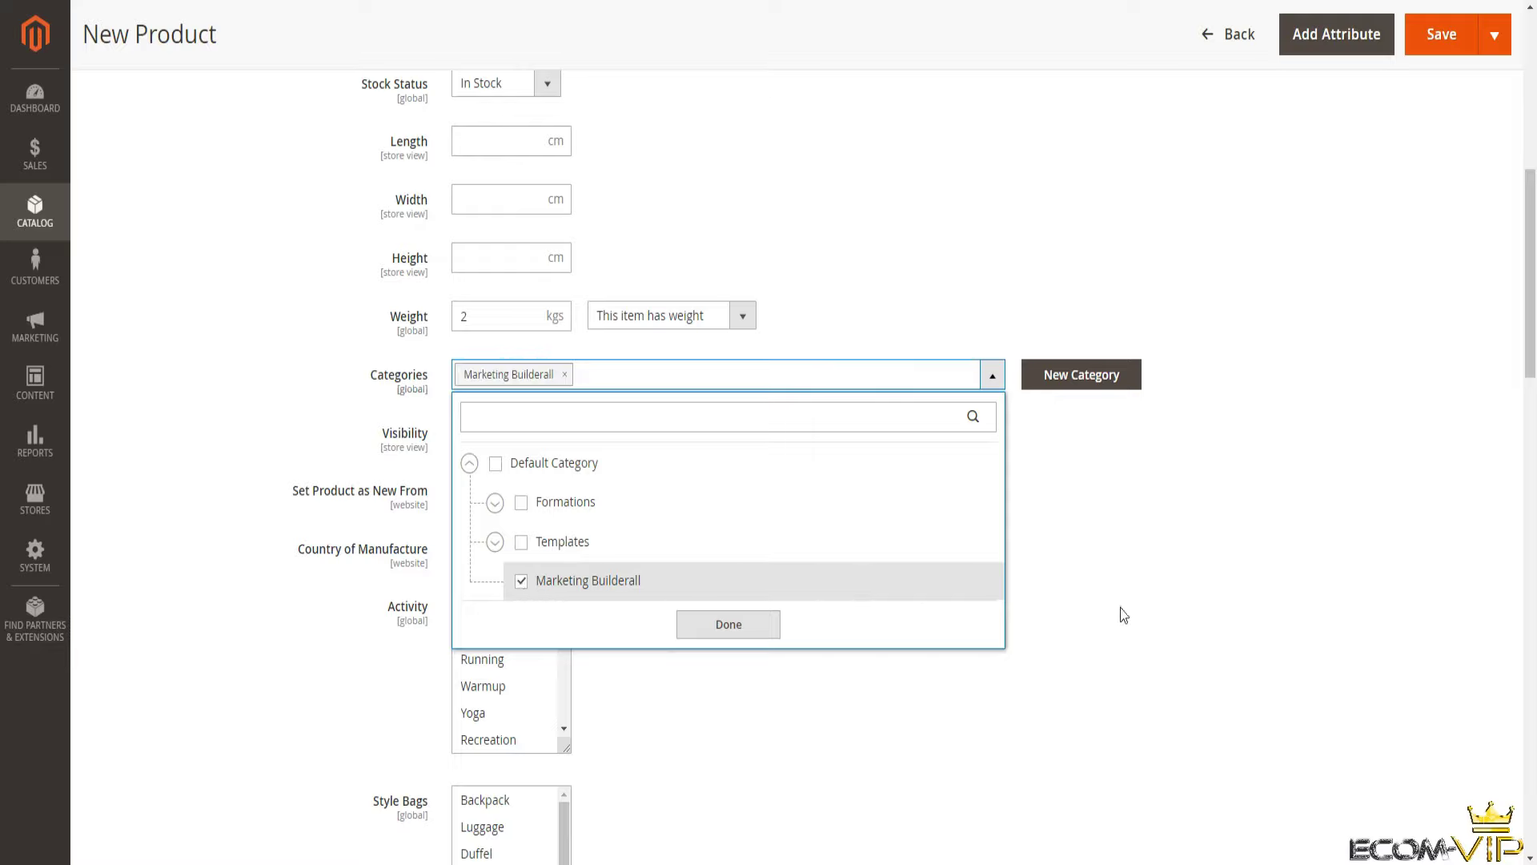
pyautogui.click(731, 629)
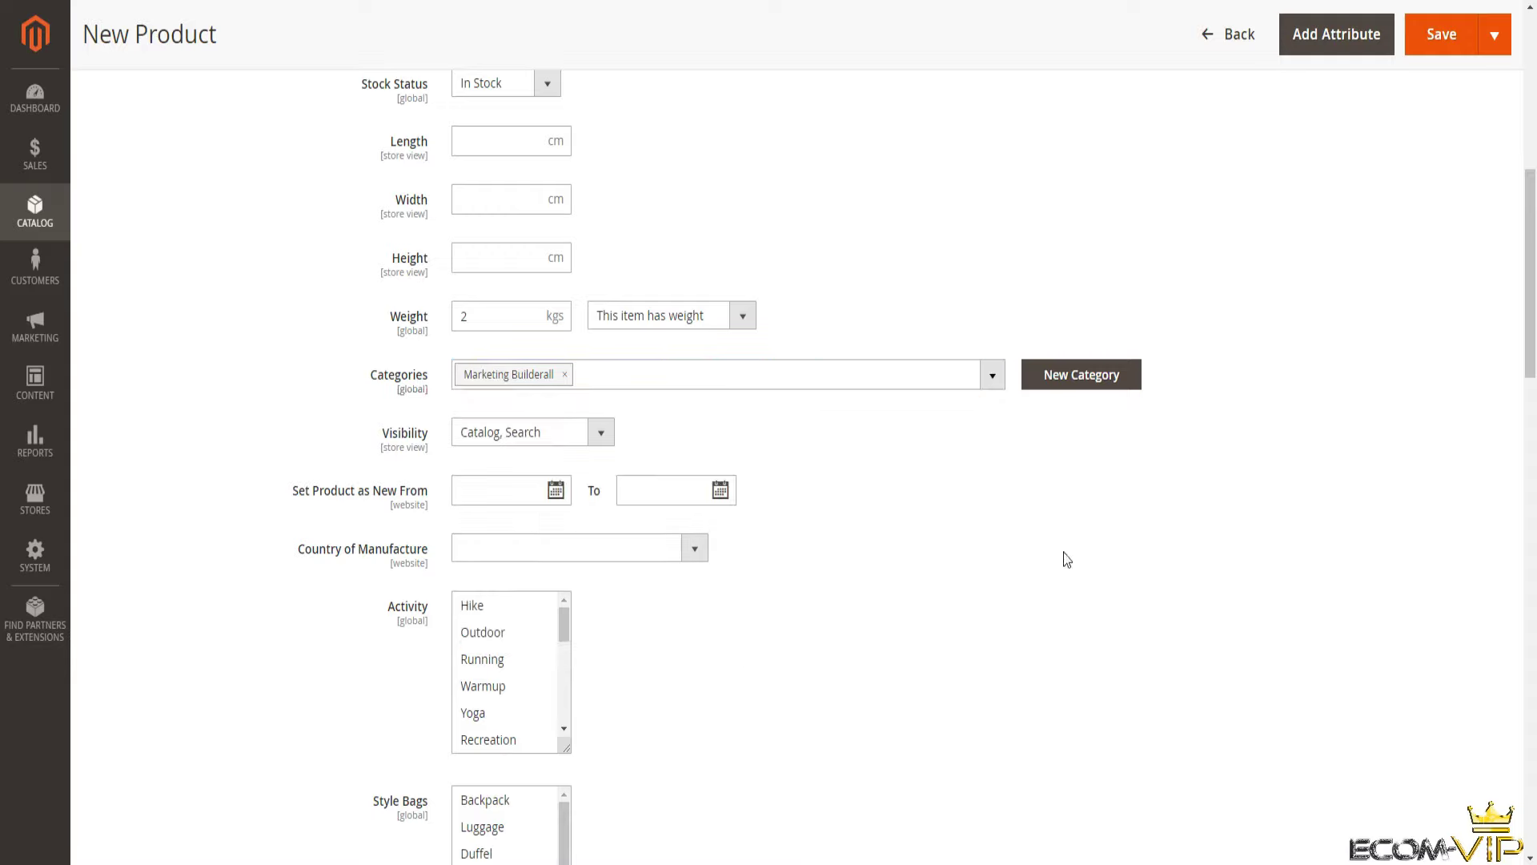
pyautogui.rightClick(1116, 384)
pyautogui.press('Escape')
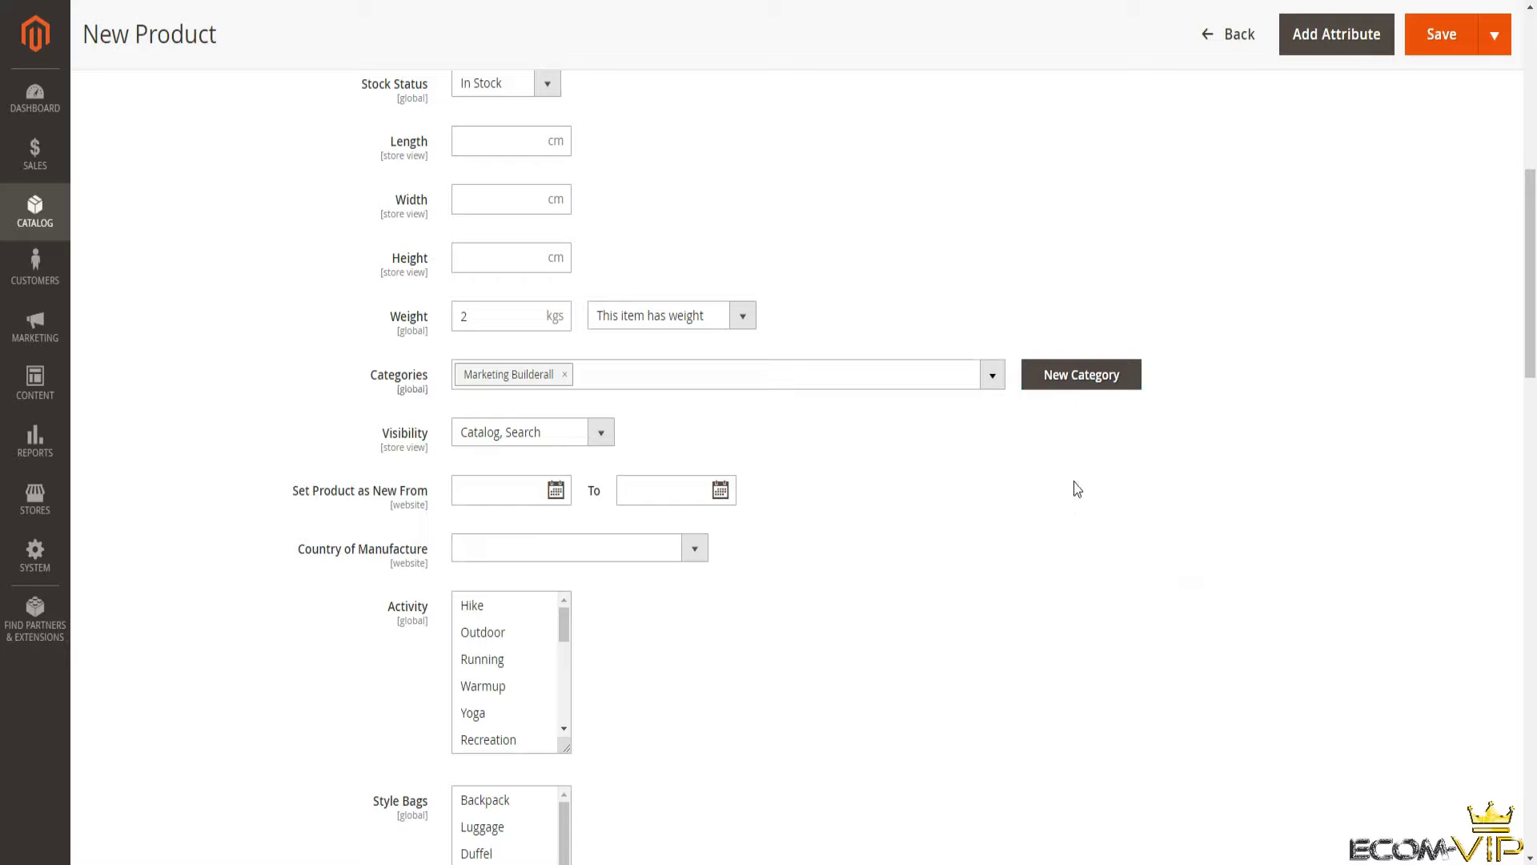
# Choose Catalog, Search as the product's visibility and France as its country of manufacture.
pyautogui.click(601, 433)
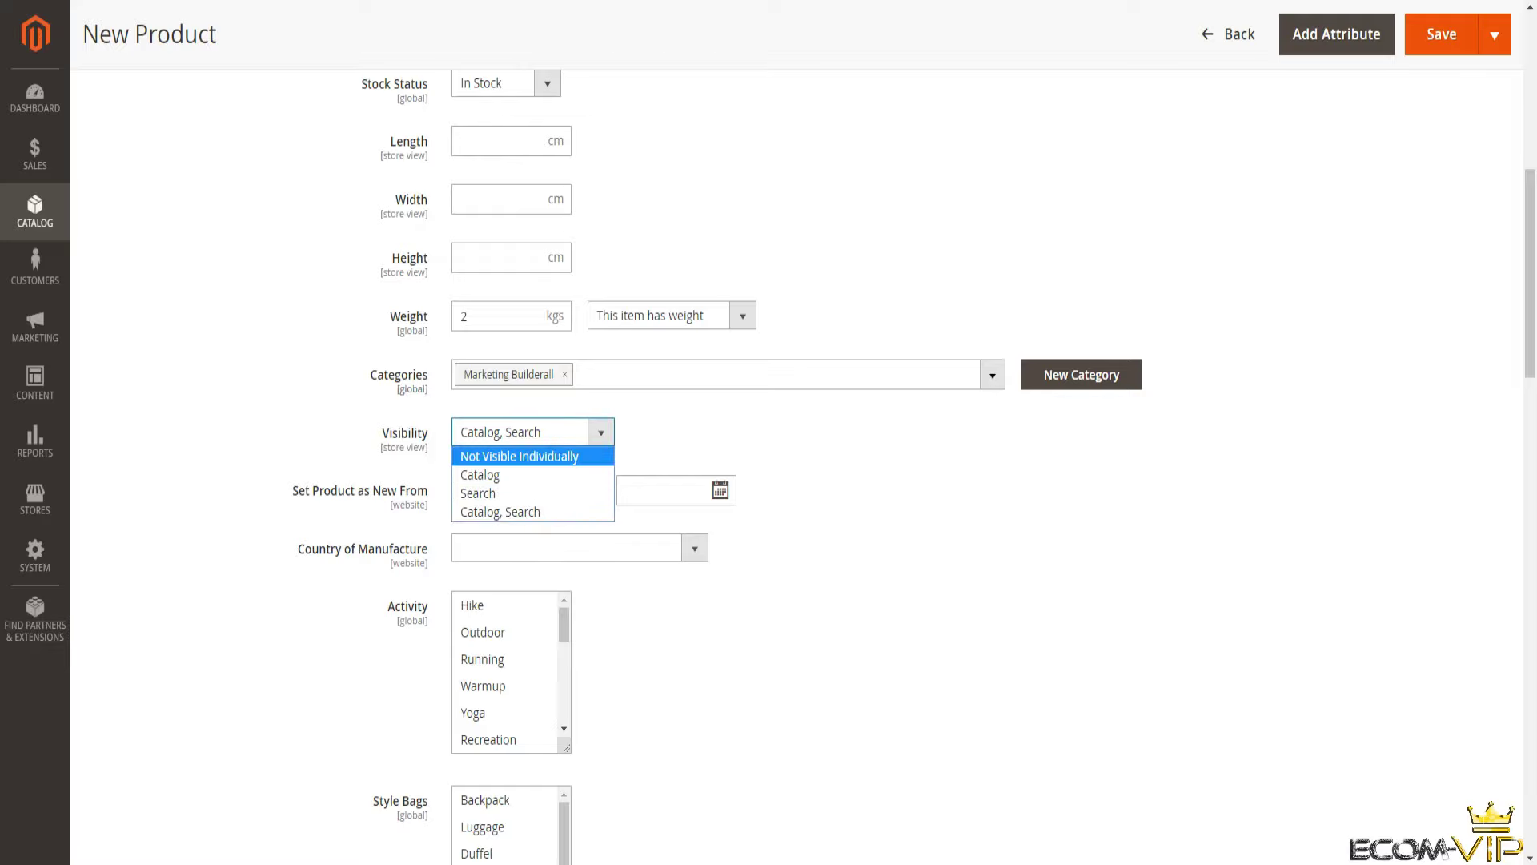
pyautogui.click(500, 513)
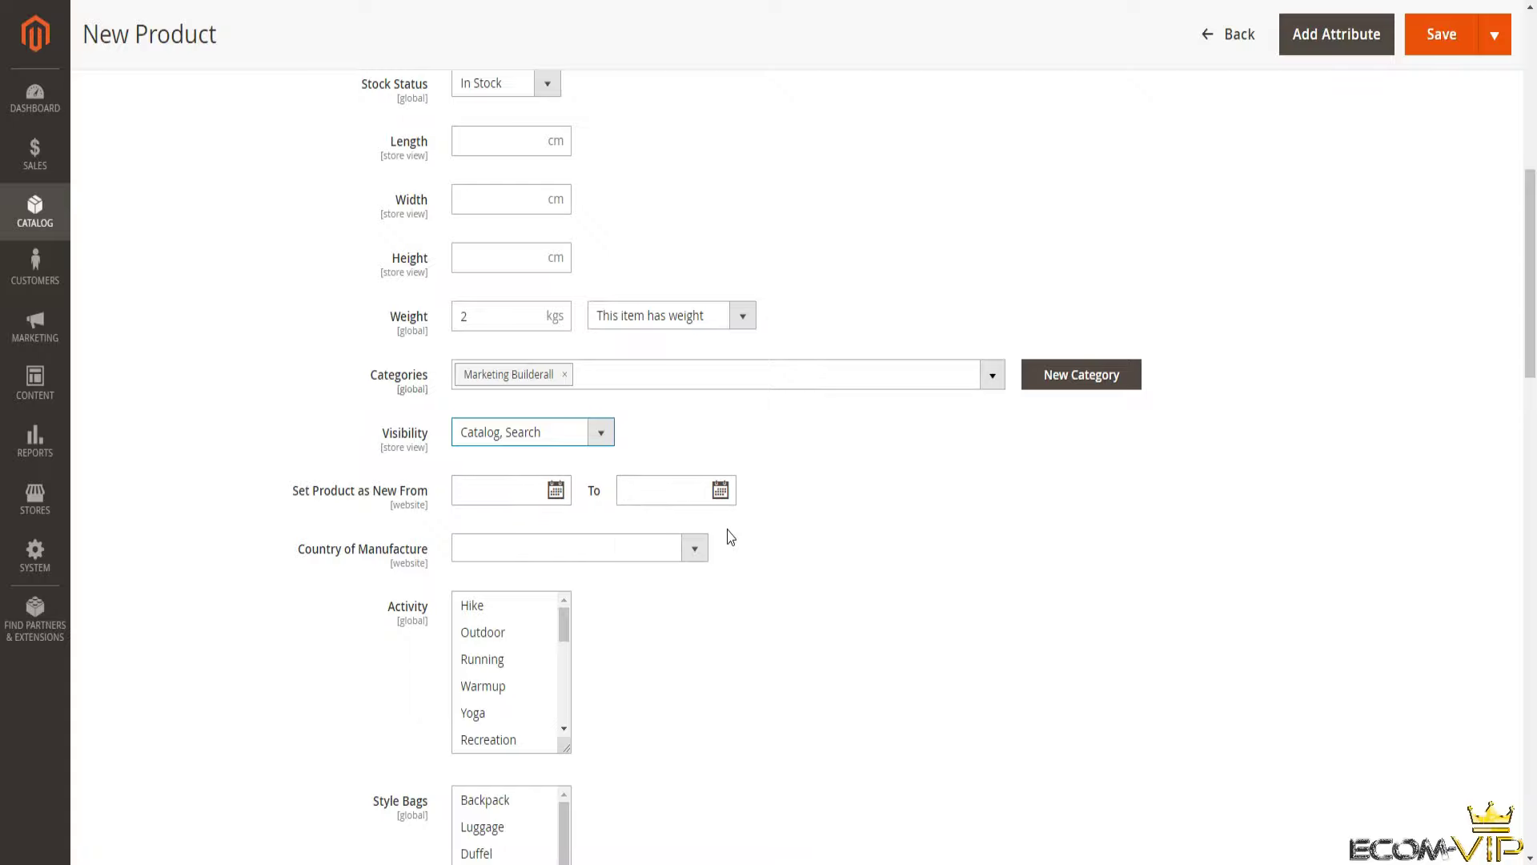
pyautogui.click(695, 549)
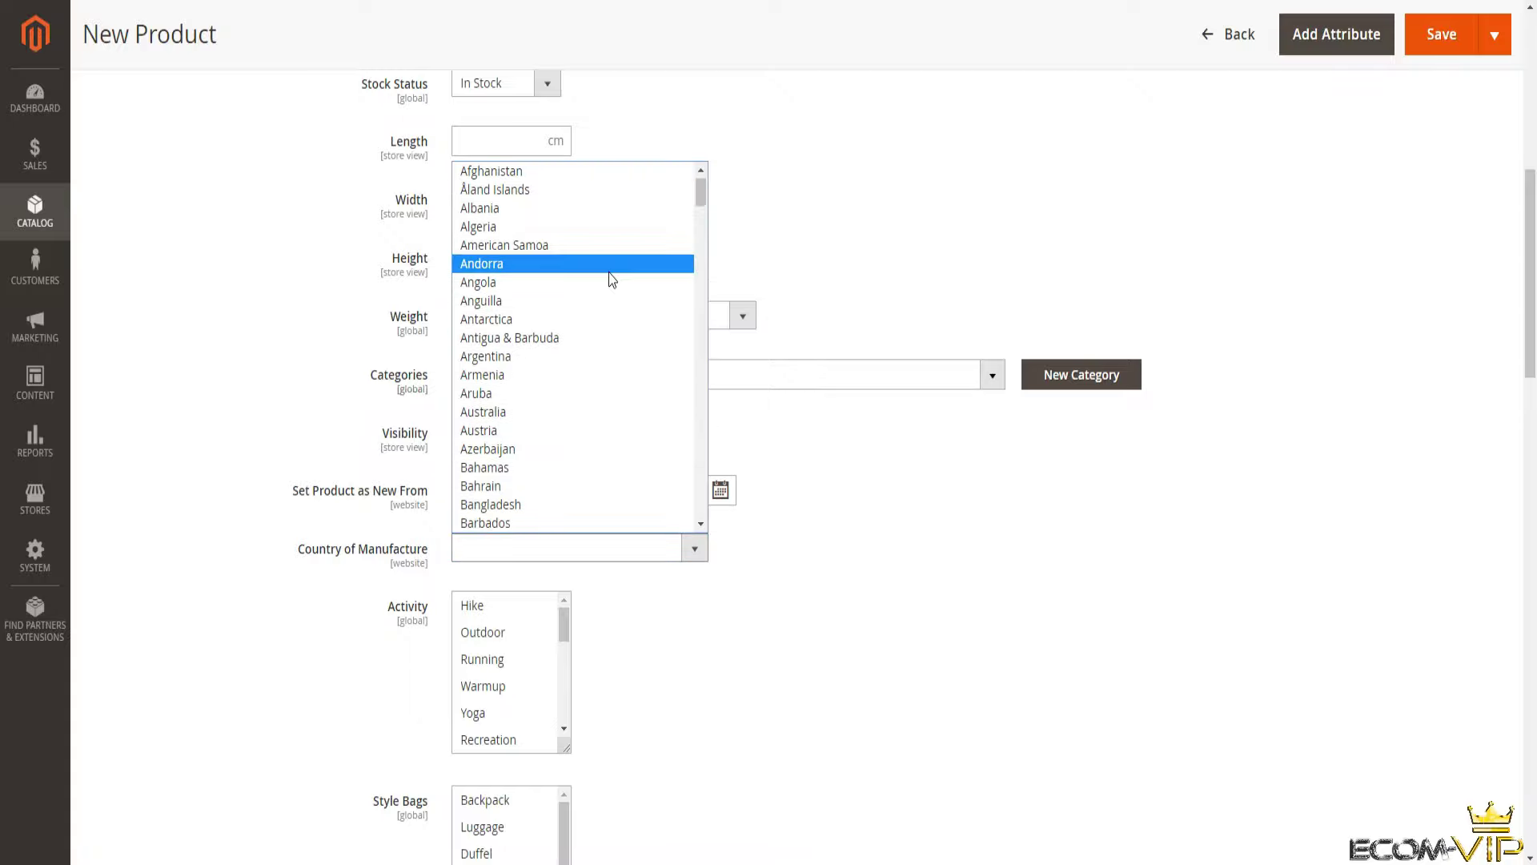
pyautogui.scroll(-7, 607, 272)
pyautogui.scroll(-8, 609, 295)
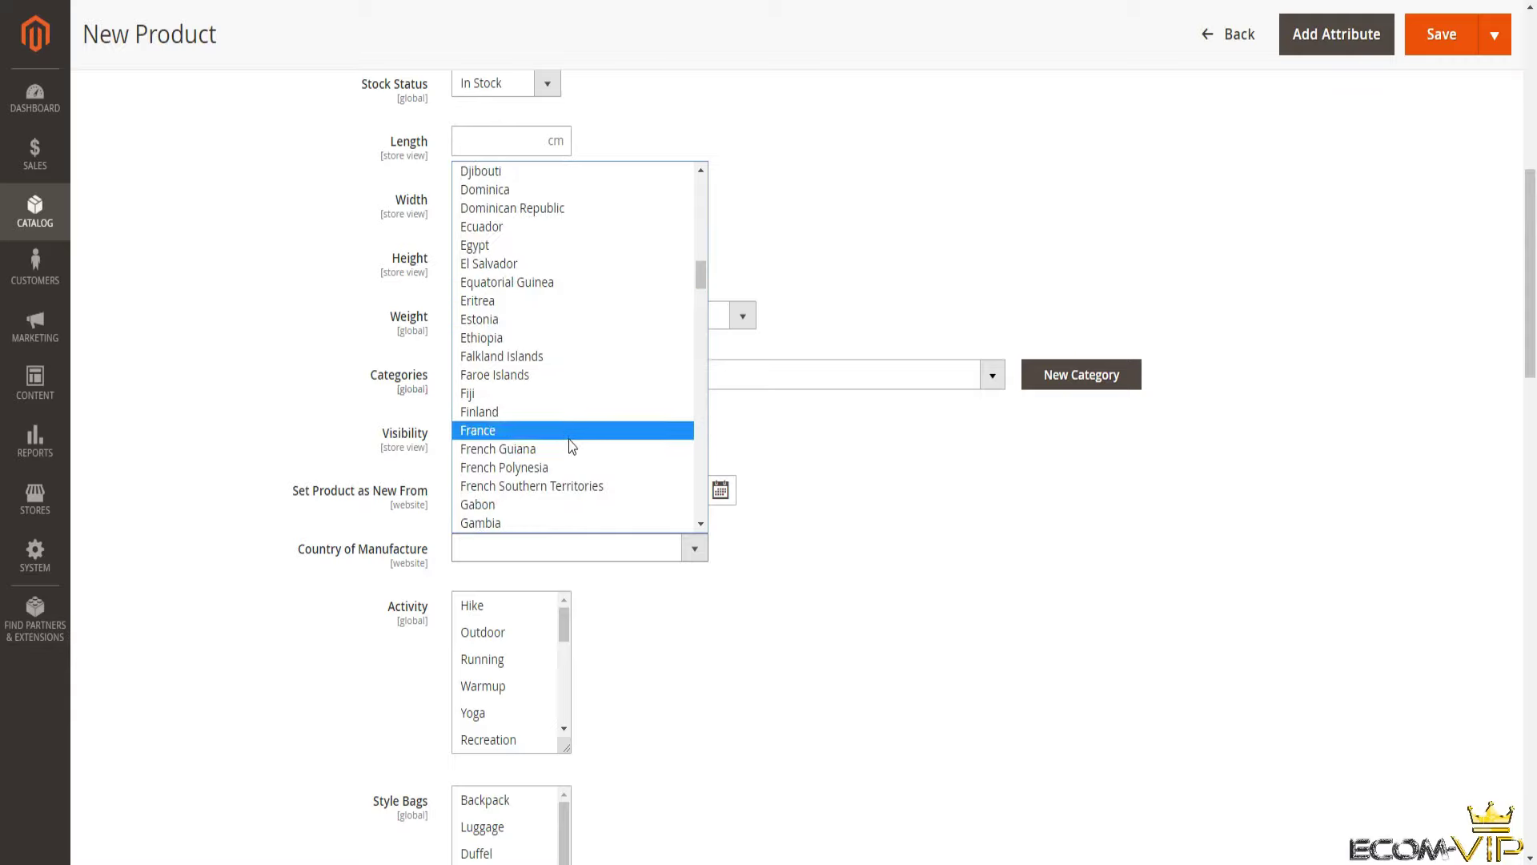
pyautogui.click(583, 437)
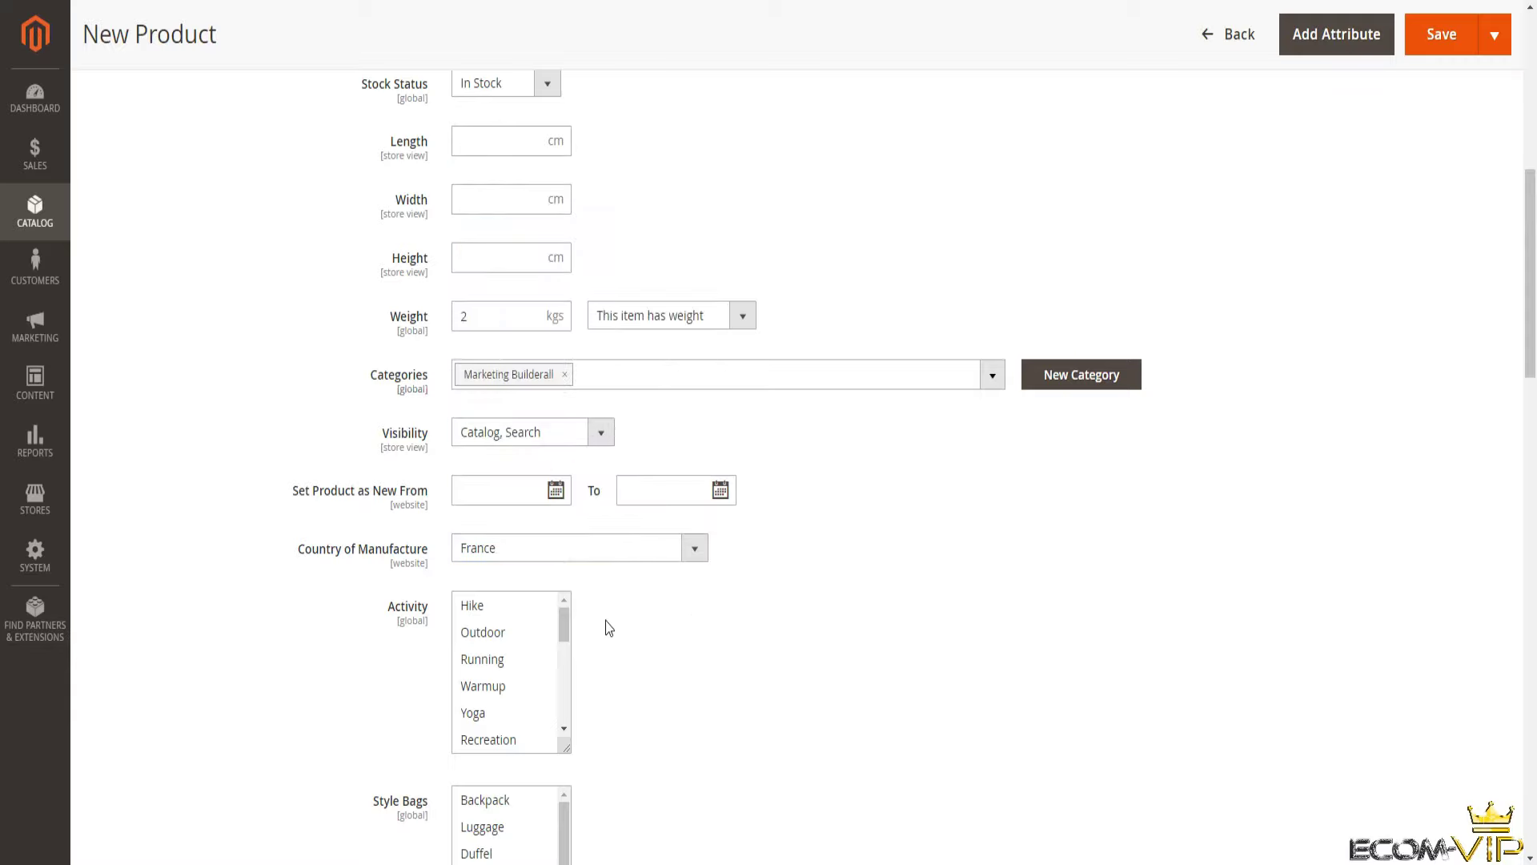
pyautogui.scroll(-2, 607, 625)
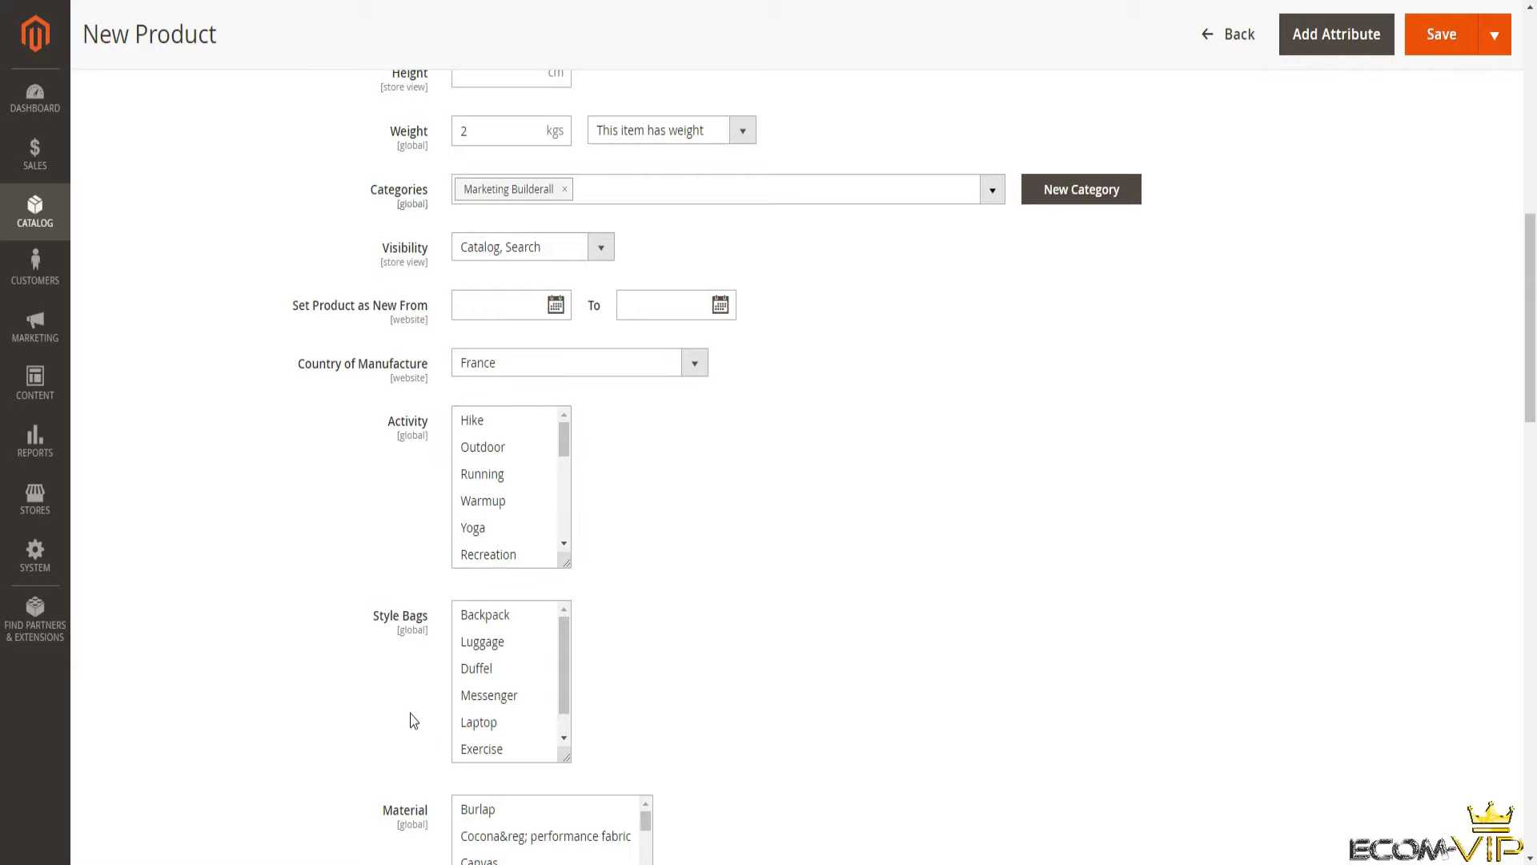
# Choose Running as the product's activity, Backpack as its bag style and Faux Leather as its material.
pyautogui.scroll(-2, 418, 777)
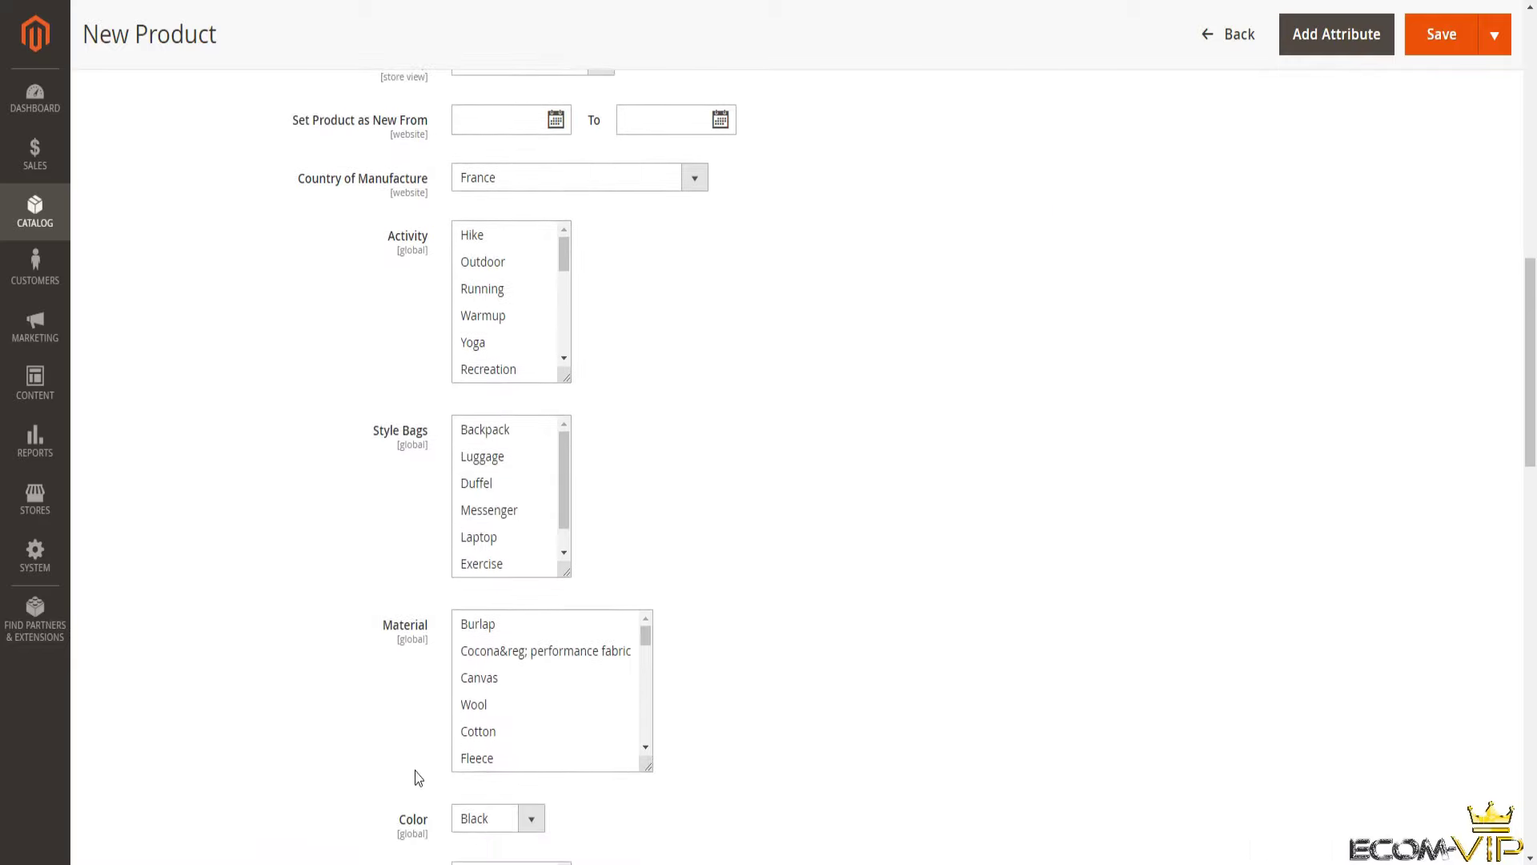
pyautogui.scroll(1, 418, 777)
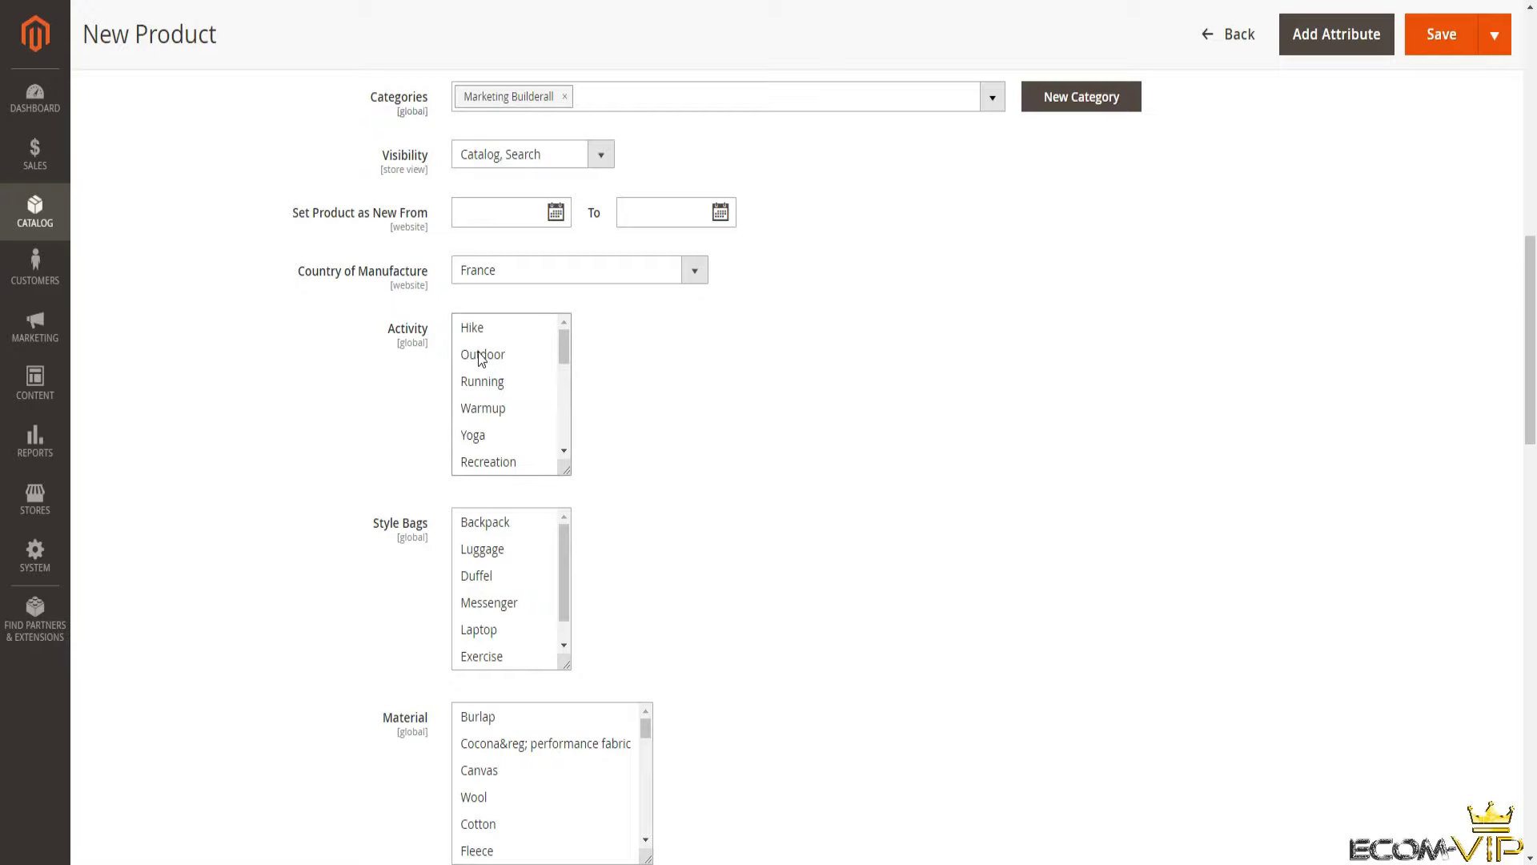
pyautogui.click(492, 383)
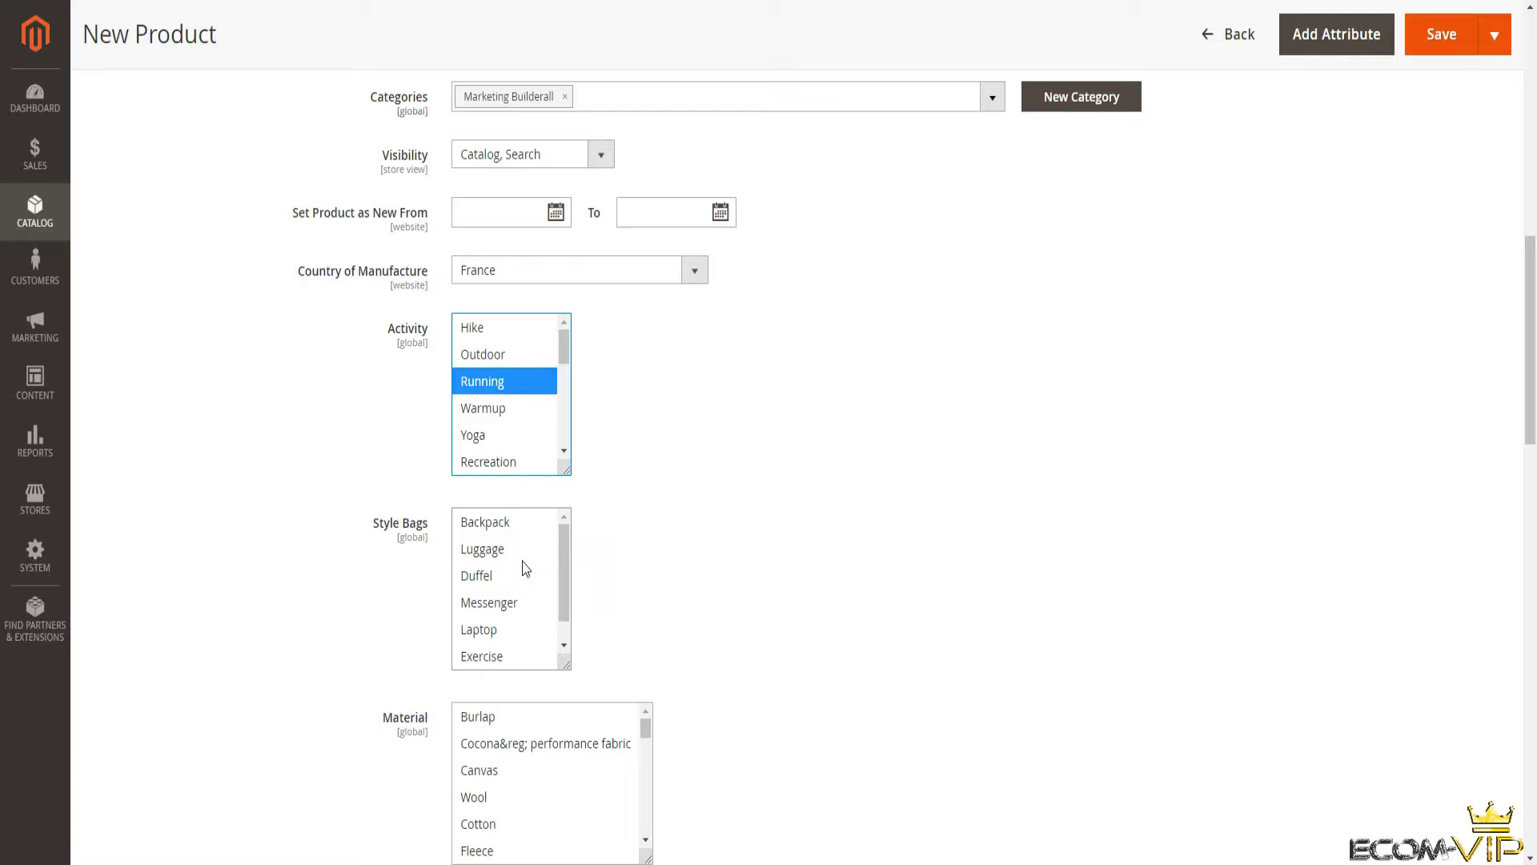
pyautogui.click(490, 530)
pyautogui.scroll(-1, 518, 661)
pyautogui.scroll(-1, 515, 720)
pyautogui.click(494, 784)
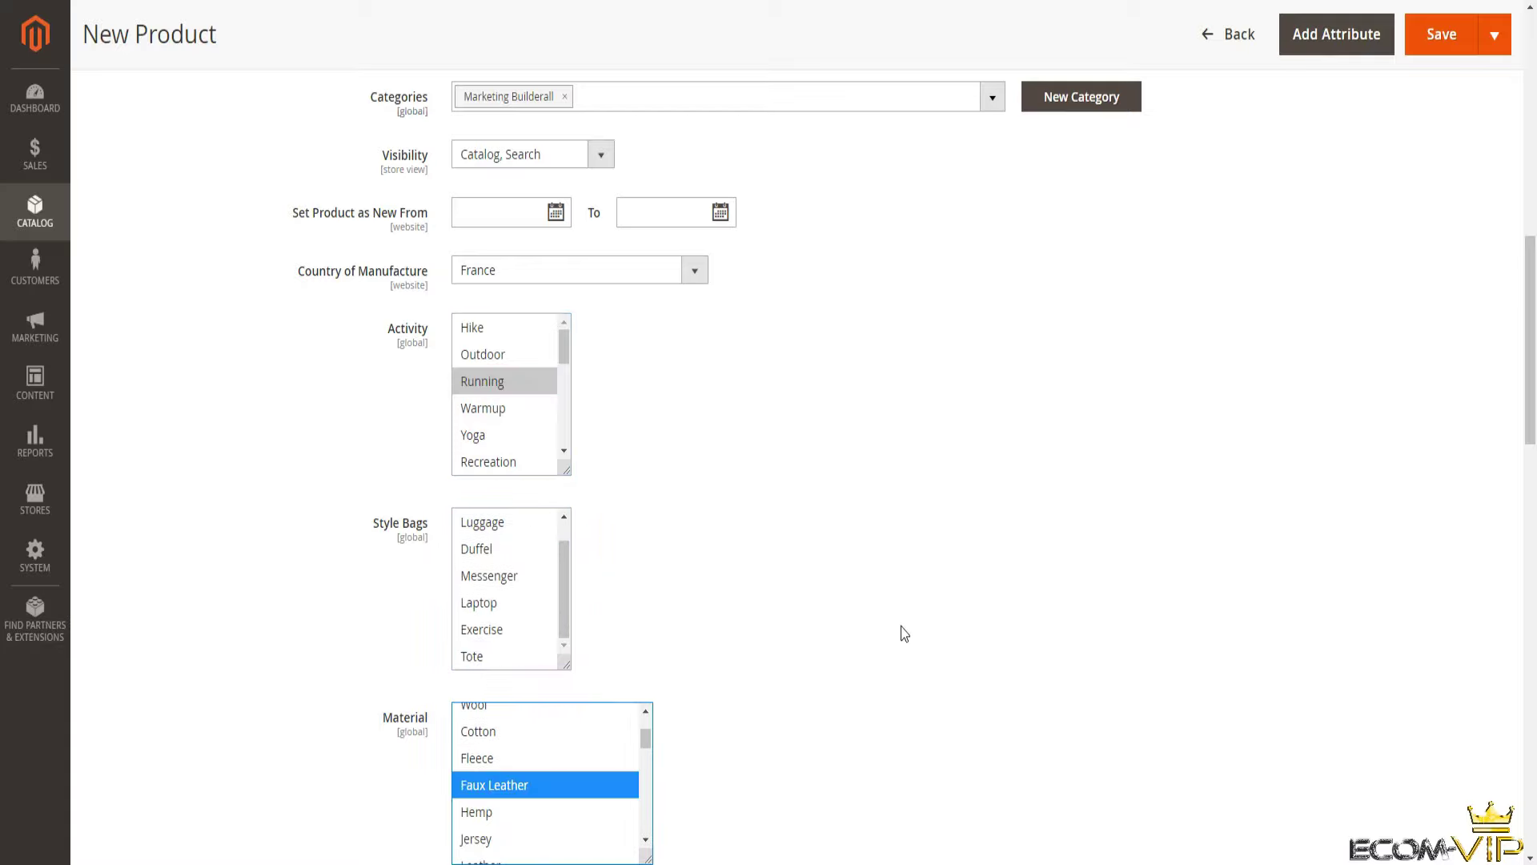
# Choose Black as the product's color and Double as its strap/handle type.
pyautogui.scroll(-3, 834, 652)
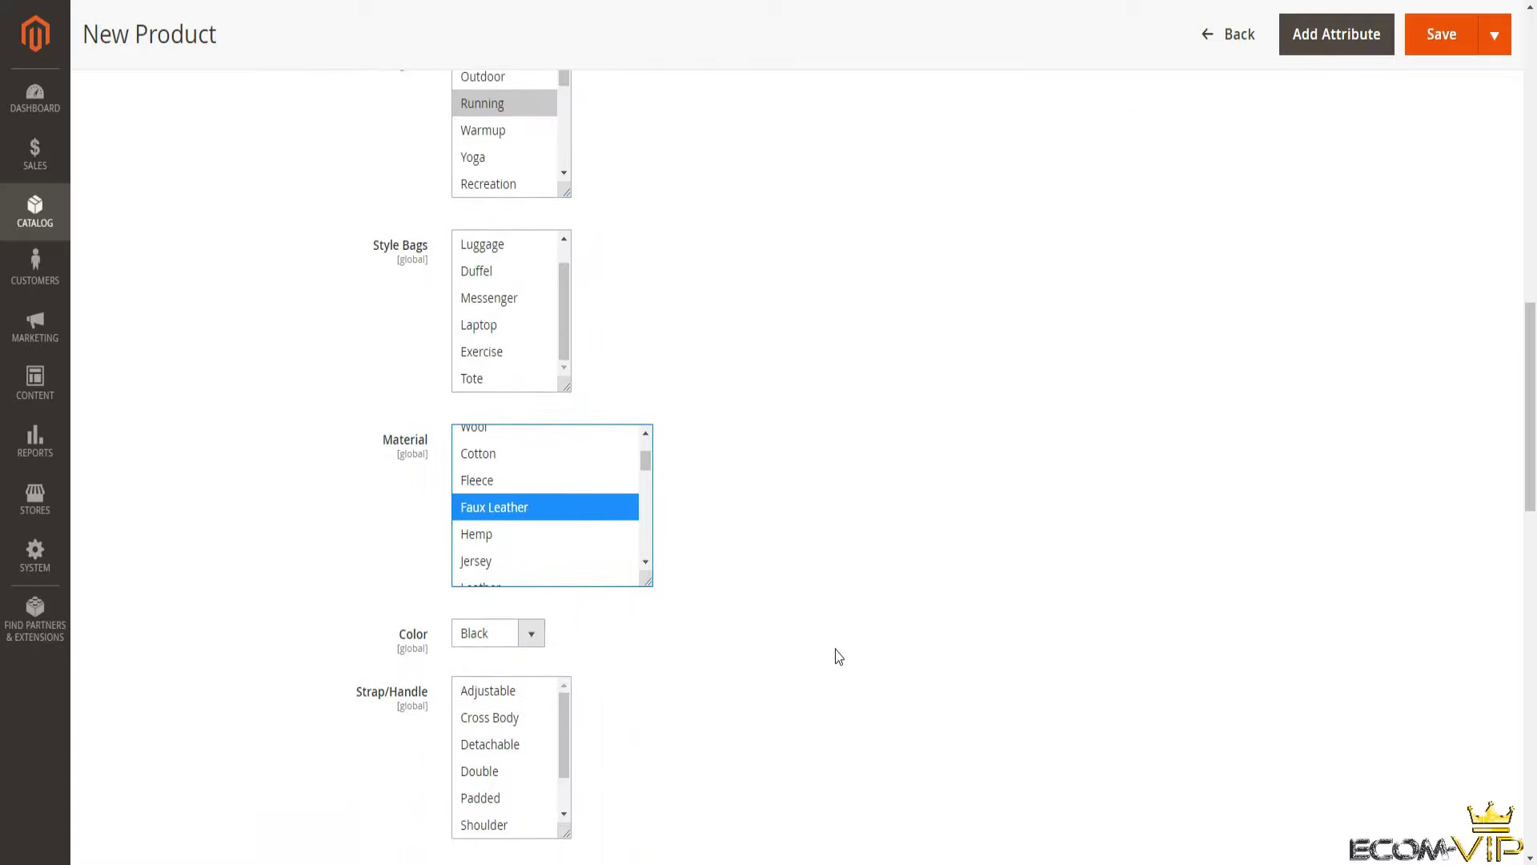
pyautogui.click(532, 635)
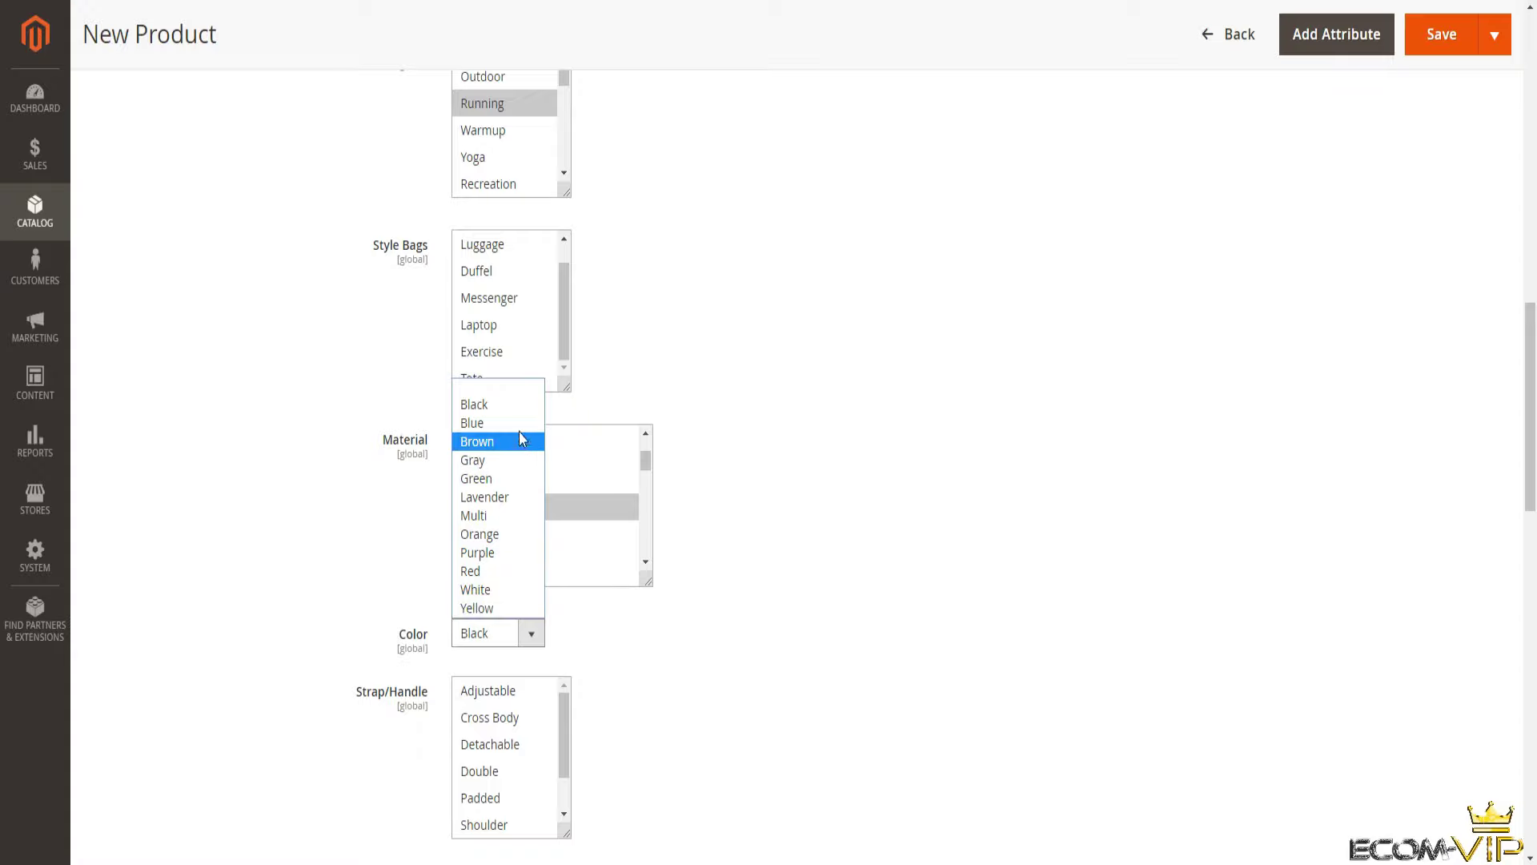
pyautogui.click(514, 408)
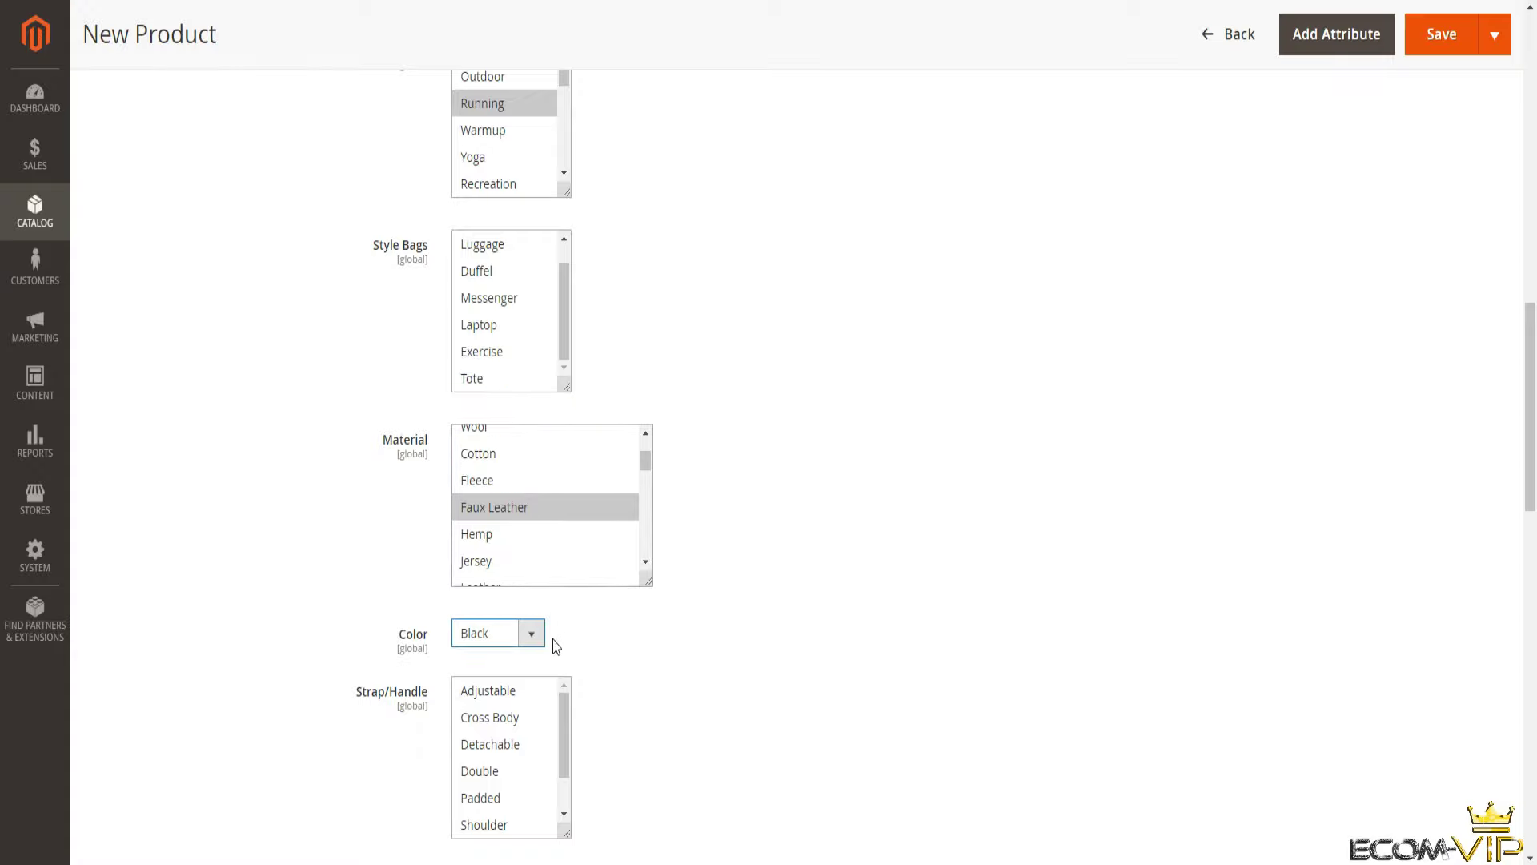
pyautogui.scroll(-1, 513, 753)
pyautogui.scroll(2, 597, 638)
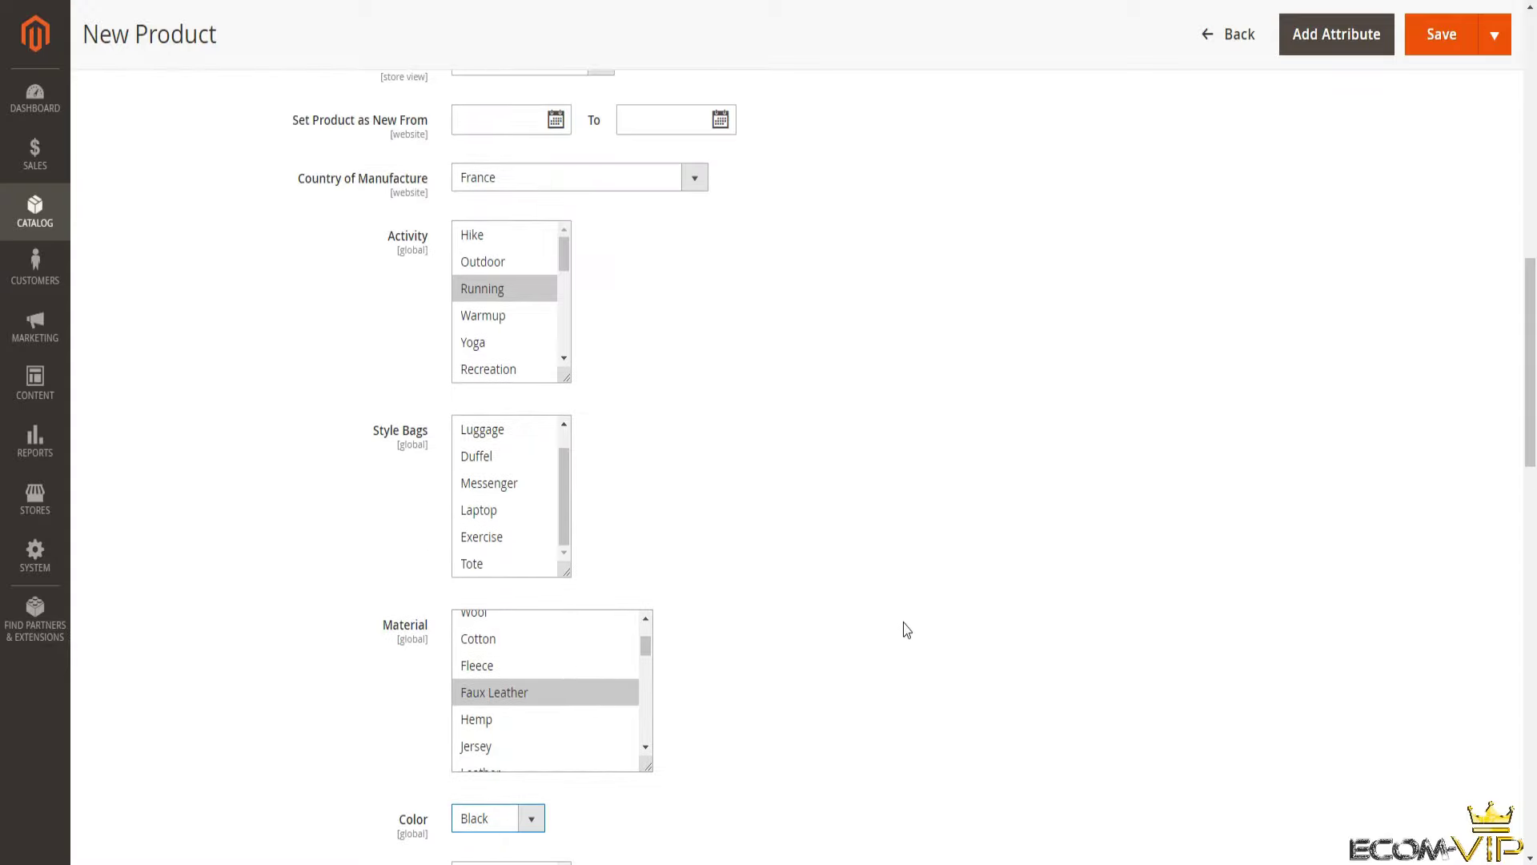
pyautogui.scroll(-5, 907, 630)
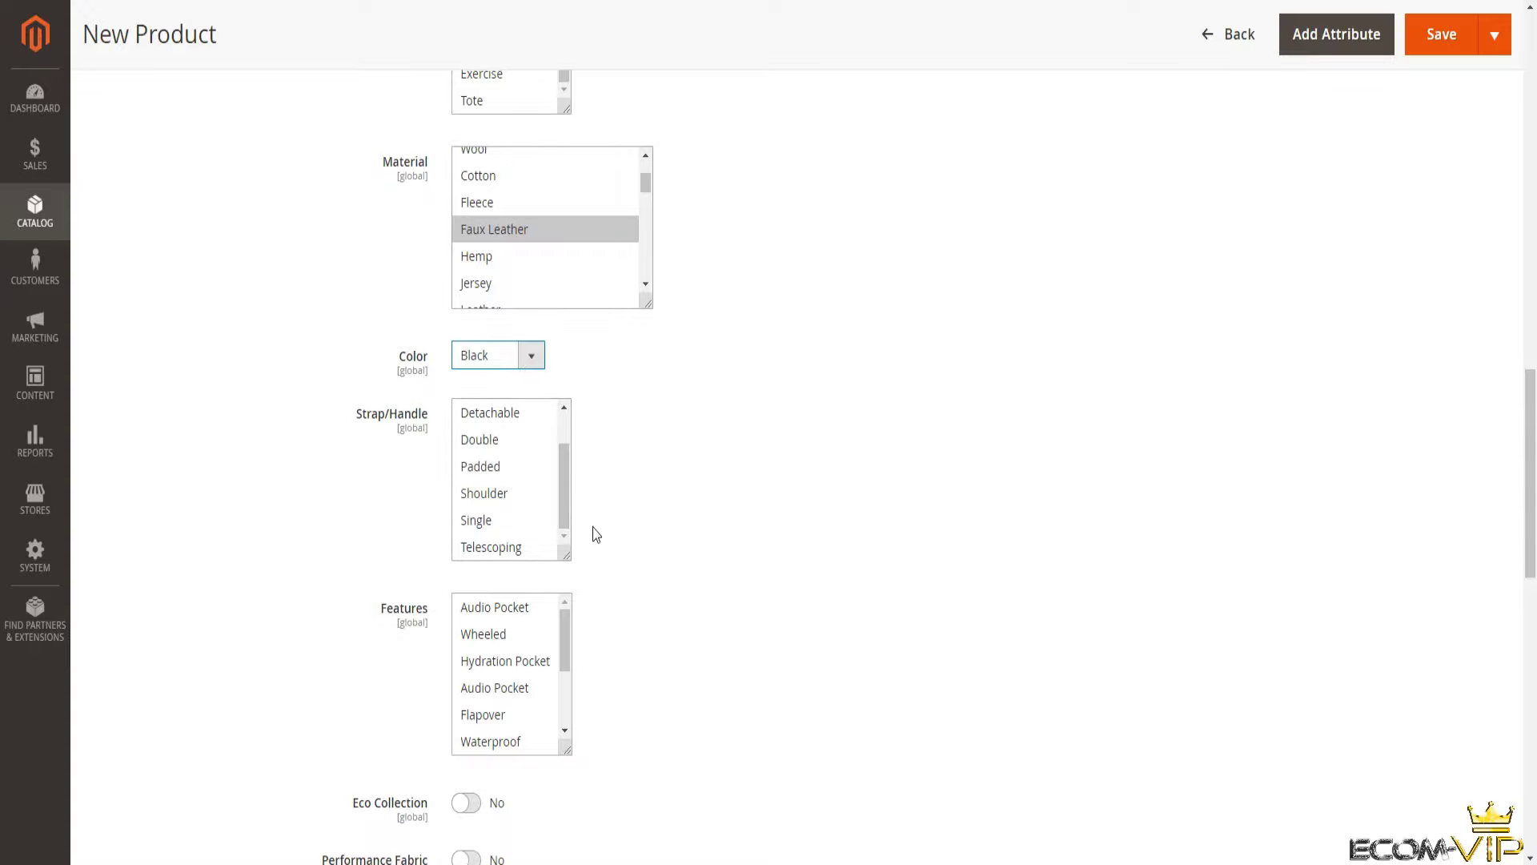
pyautogui.scroll(2, 597, 535)
pyautogui.moveTo(564, 680); pyautogui.dragTo(564, 662)
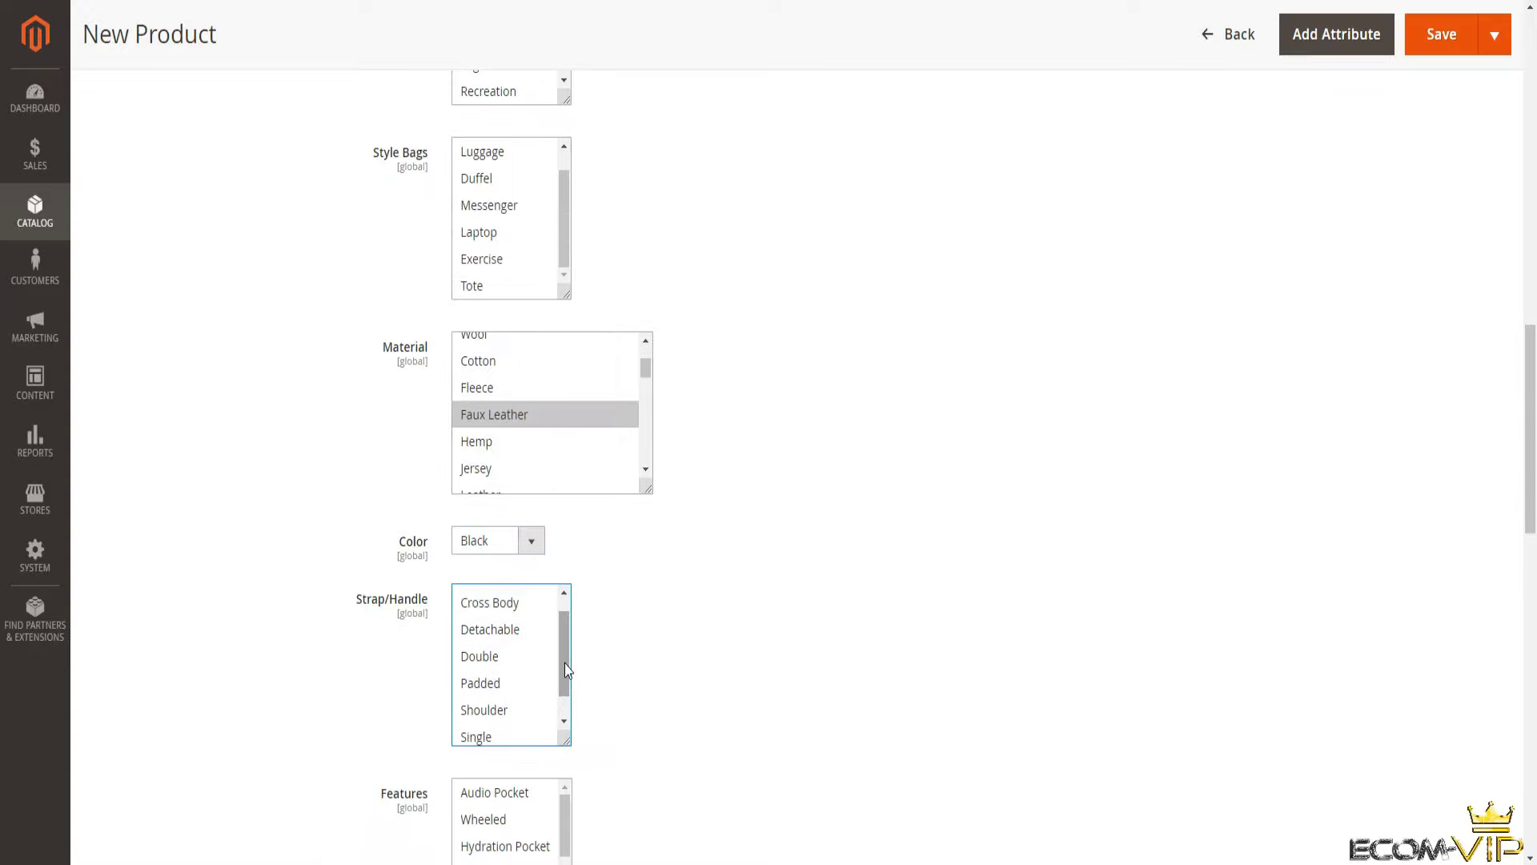
pyautogui.click(507, 665)
# Select Hydration Pocket as the product's feature and save the product.
pyautogui.scroll(-1, 501, 705)
pyautogui.scroll(-4, 768, 660)
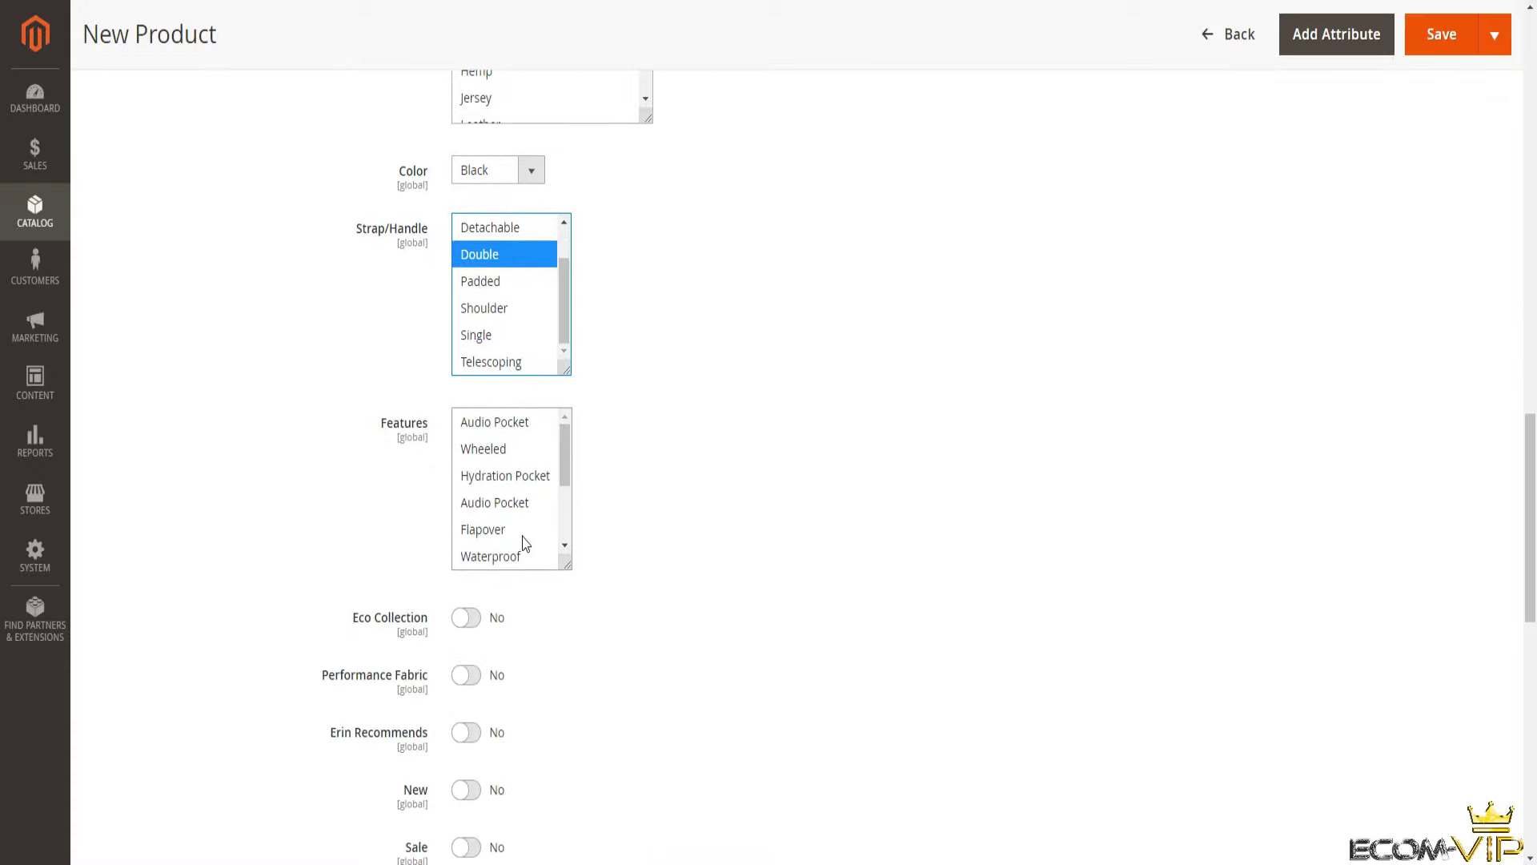
pyautogui.click(517, 479)
pyautogui.scroll(-2, 751, 546)
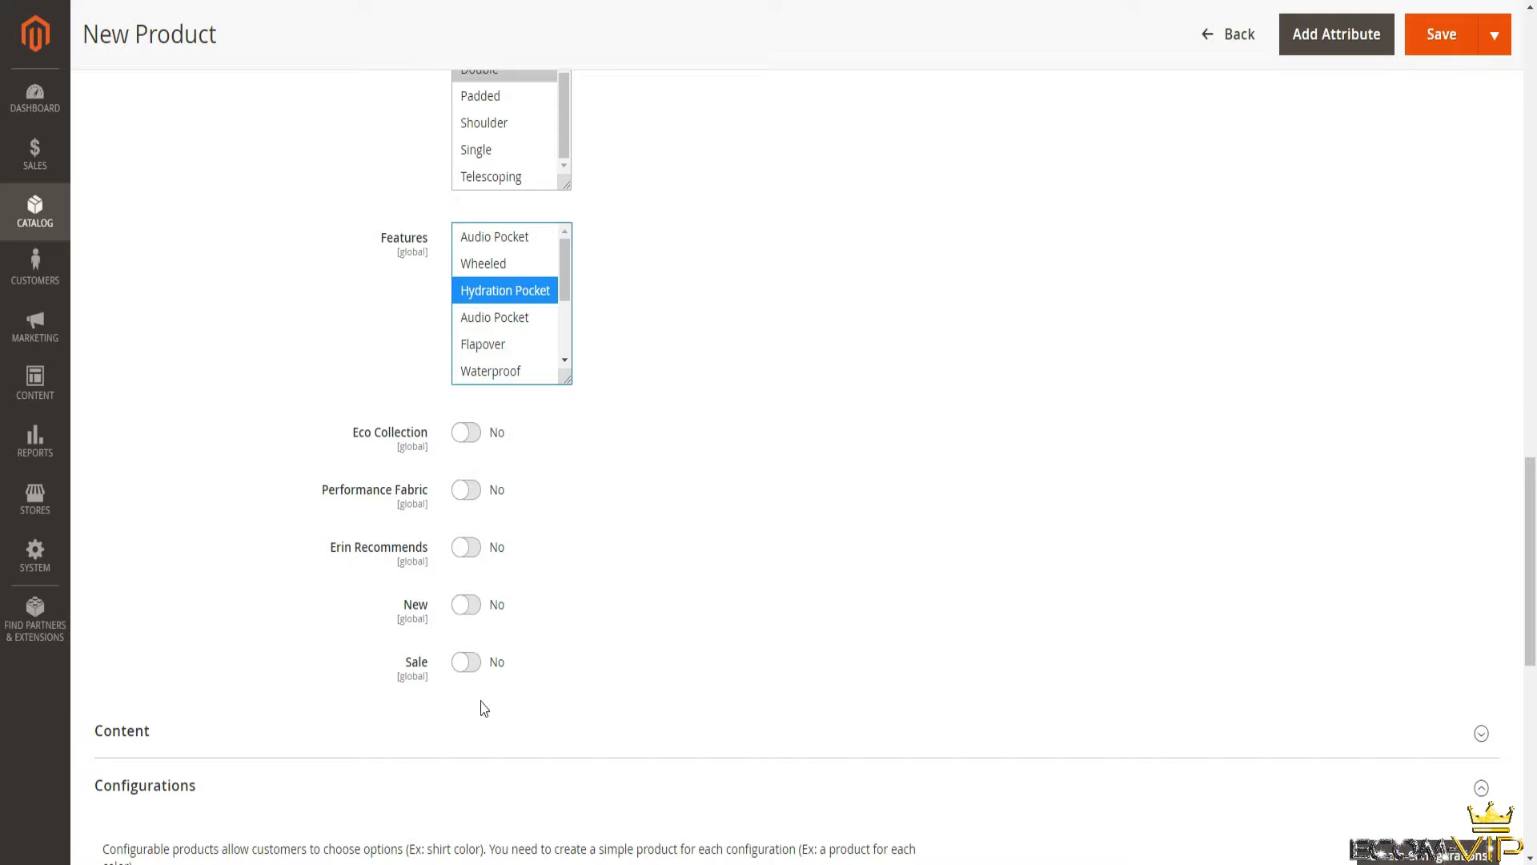
pyautogui.scroll(-3, 872, 381)
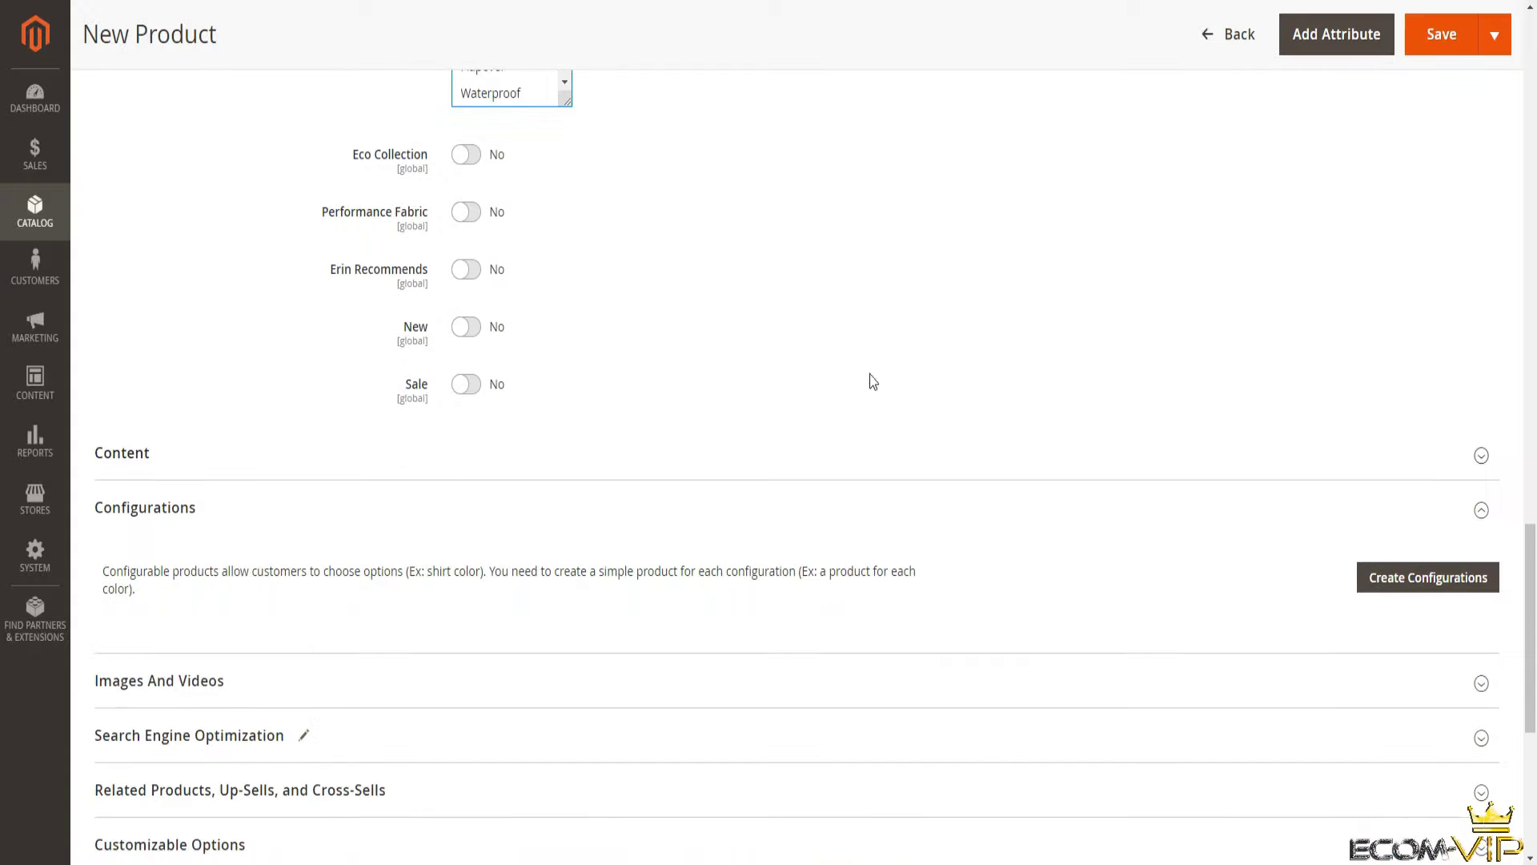
pyautogui.click(1443, 35)
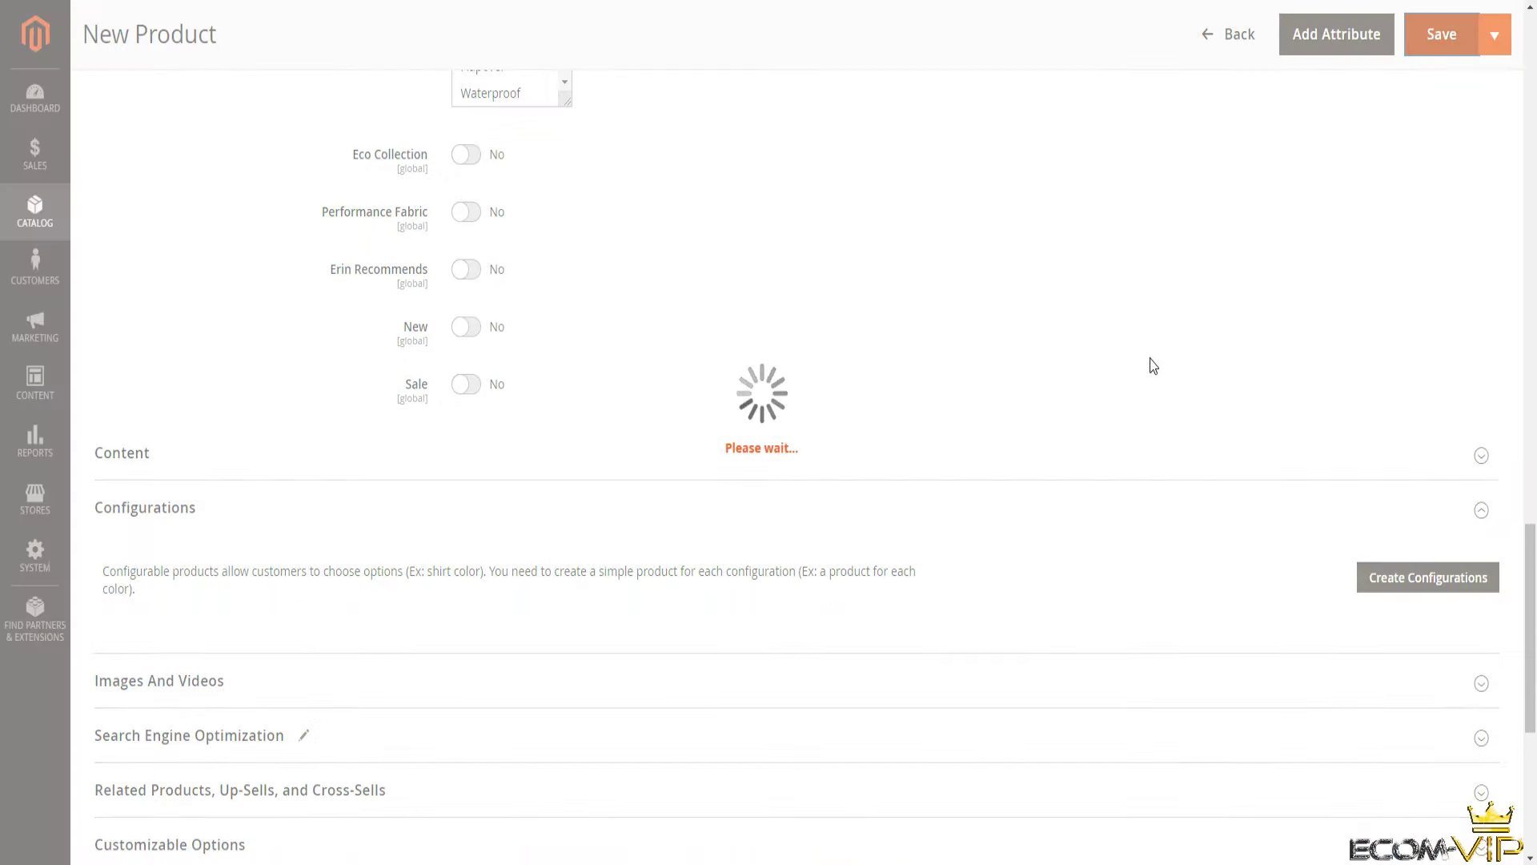
# Expand the product's Content section and examine the Description and Short Description editors.
pyautogui.scroll(-3, 1011, 630)
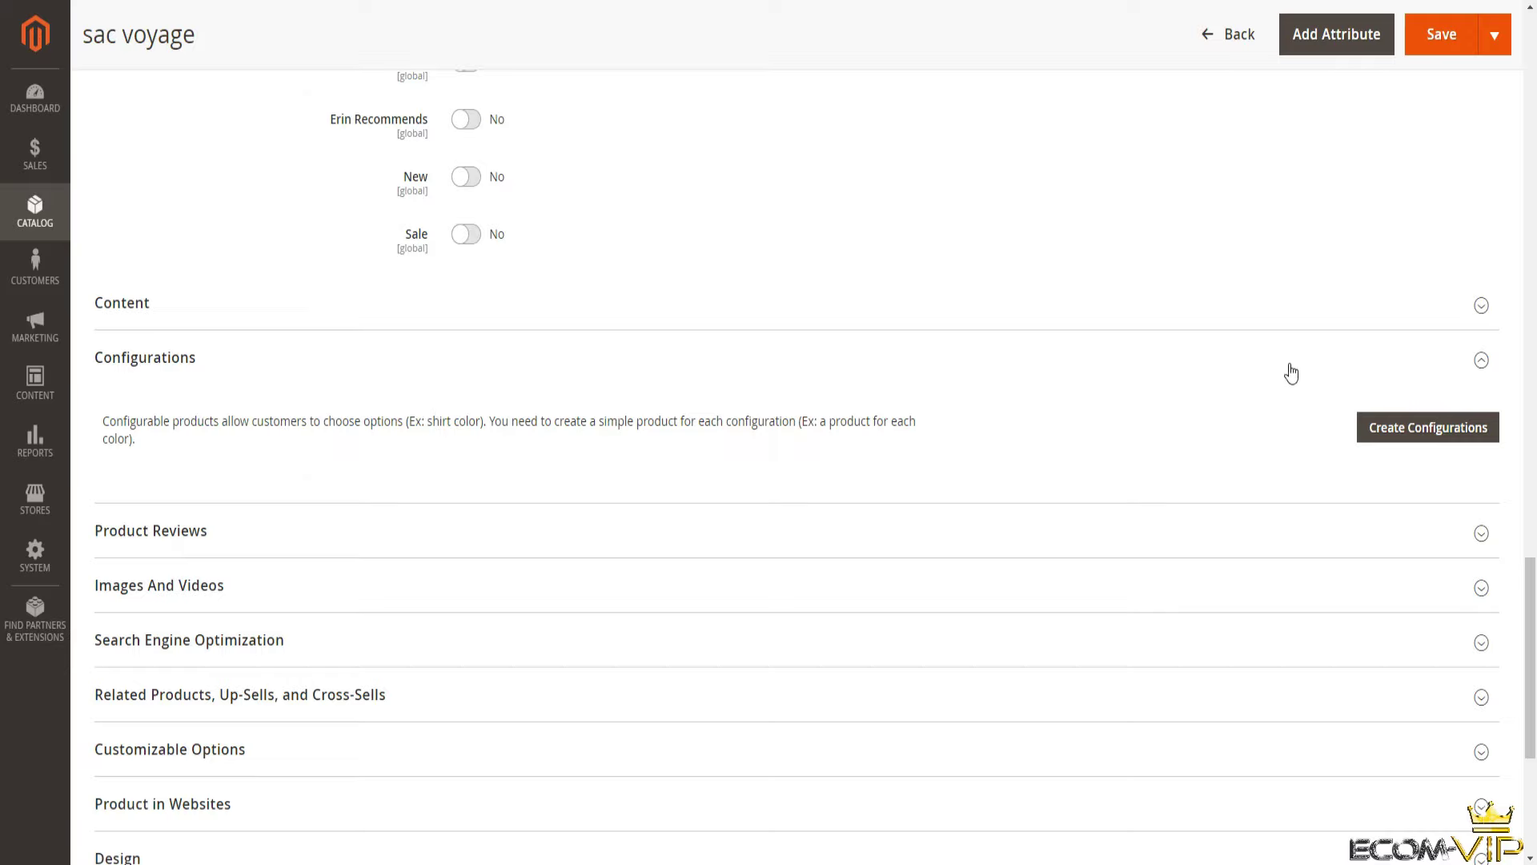
pyautogui.click(1483, 320)
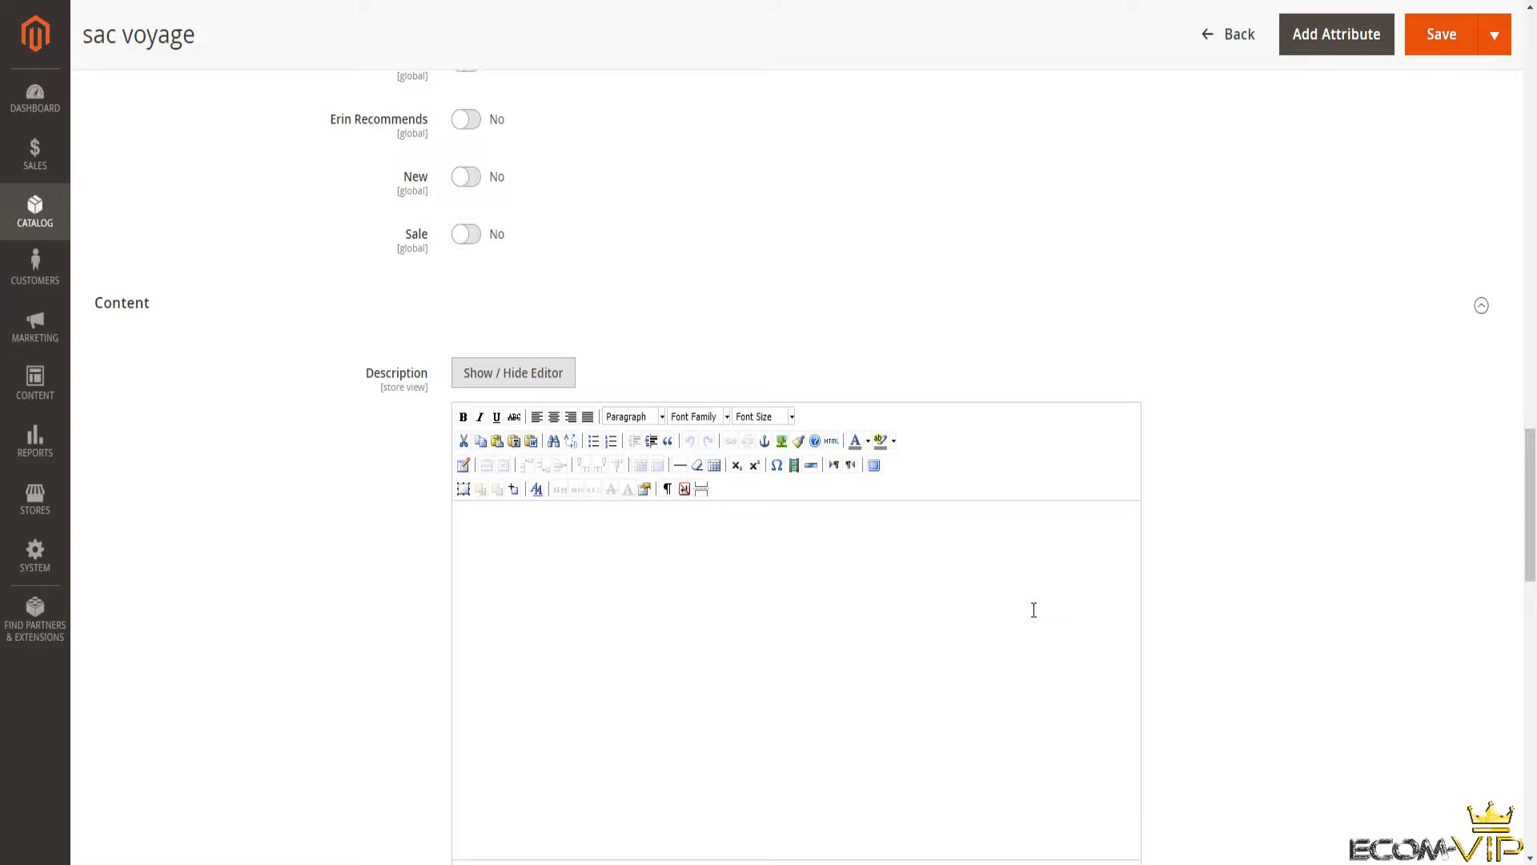
pyautogui.scroll(-3, 996, 578)
pyautogui.scroll(2, 803, 476)
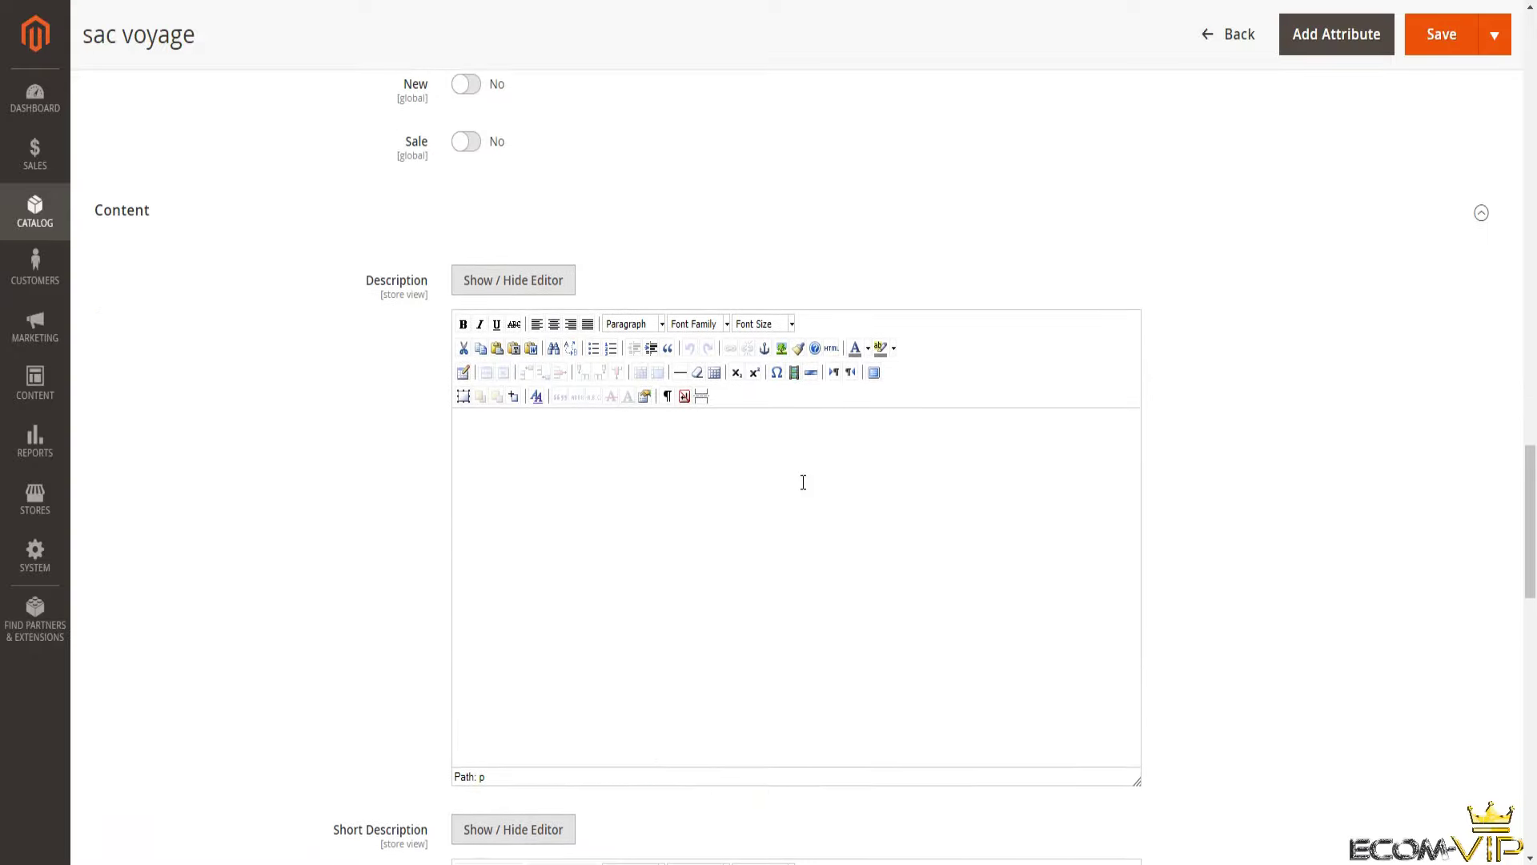
pyautogui.scroll(-3, 827, 507)
pyautogui.scroll(2, 644, 374)
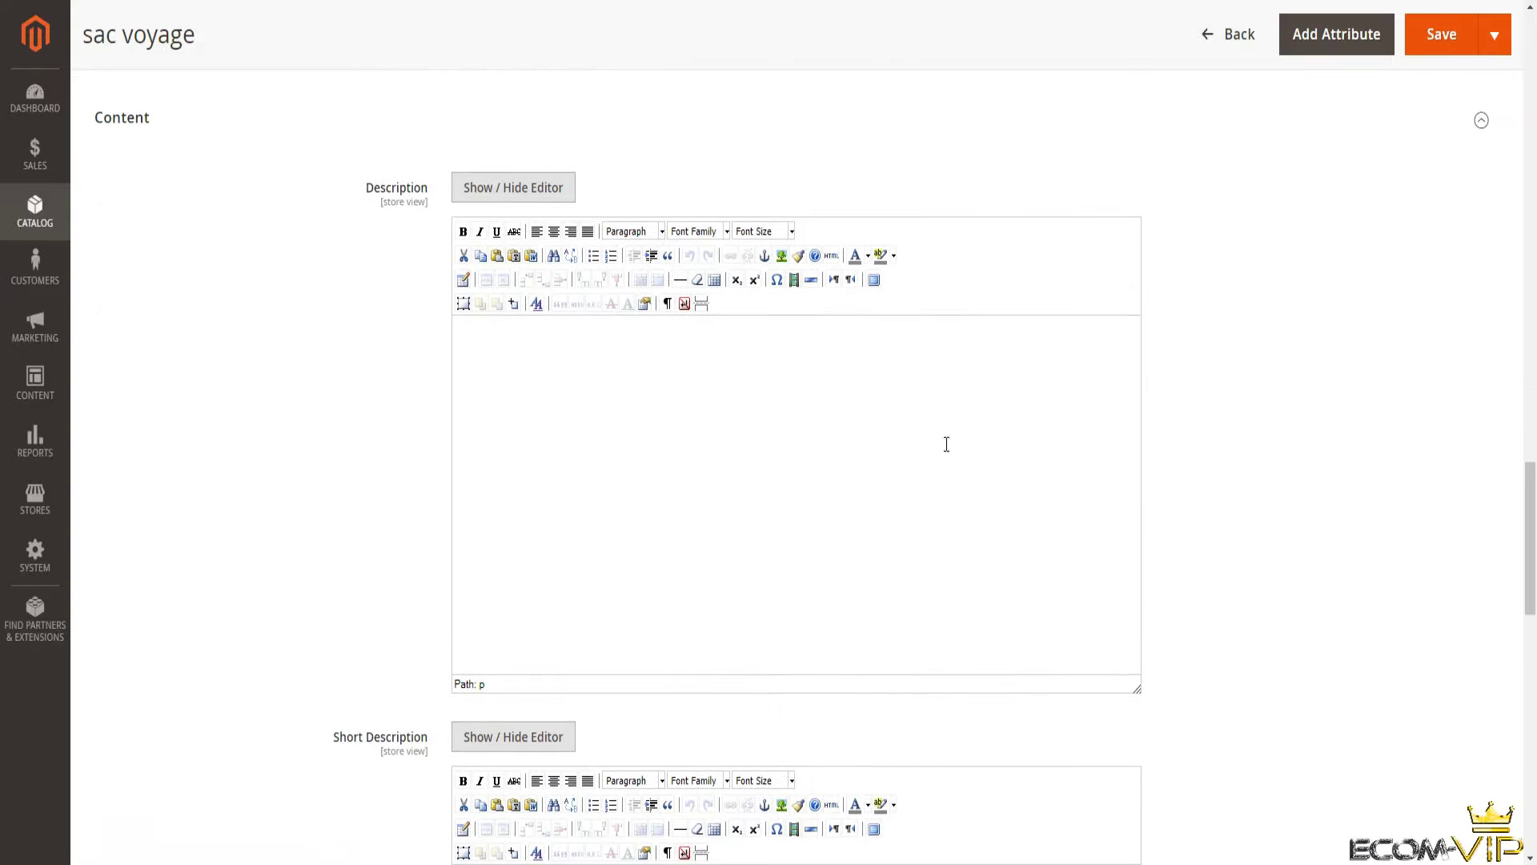
pyautogui.scroll(-2, 841, 449)
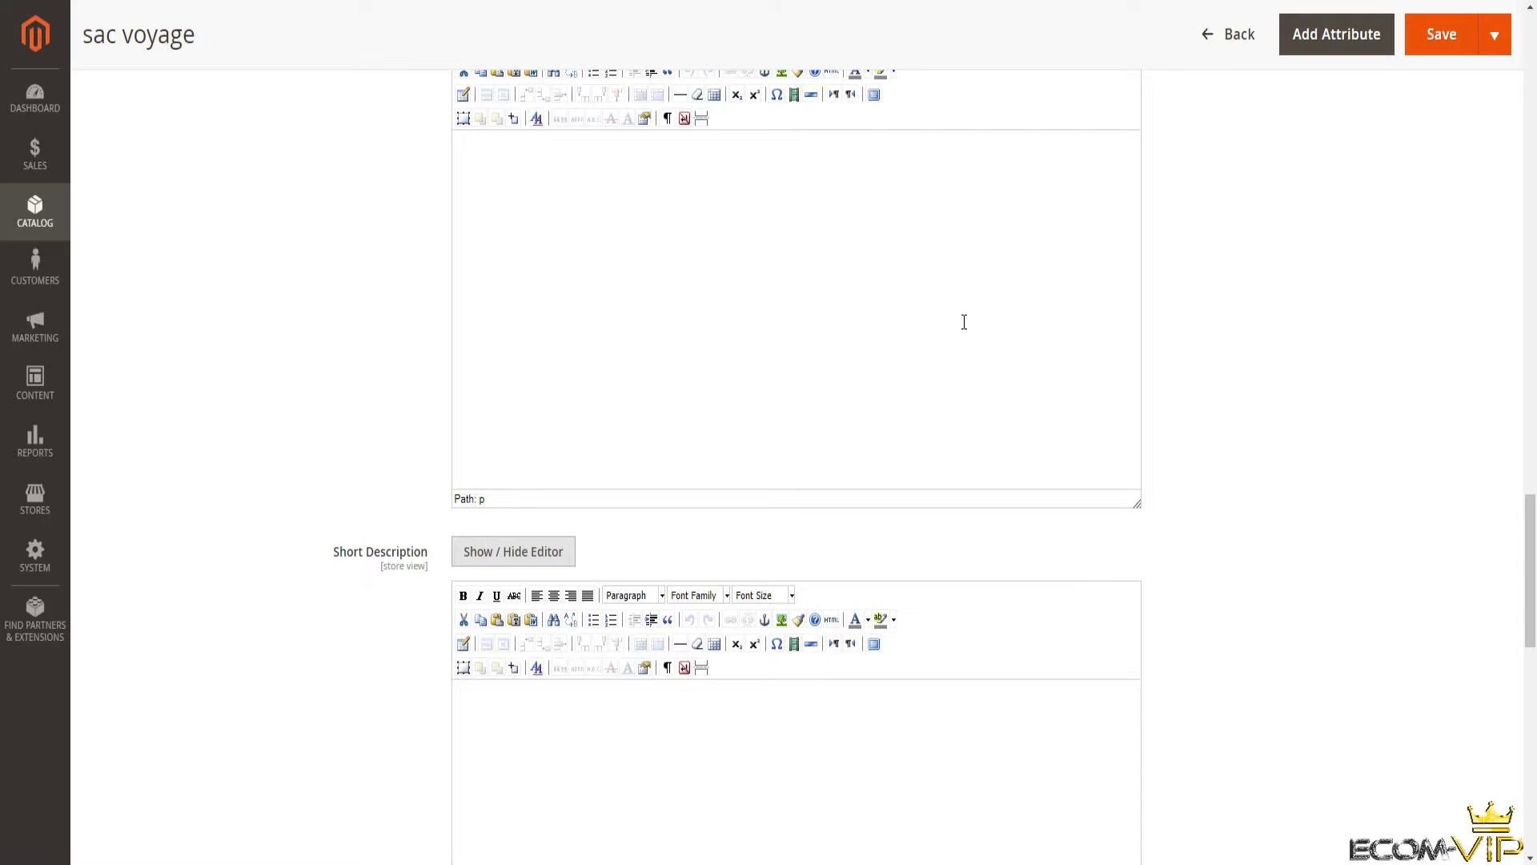
pyautogui.scroll(-3, 808, 400)
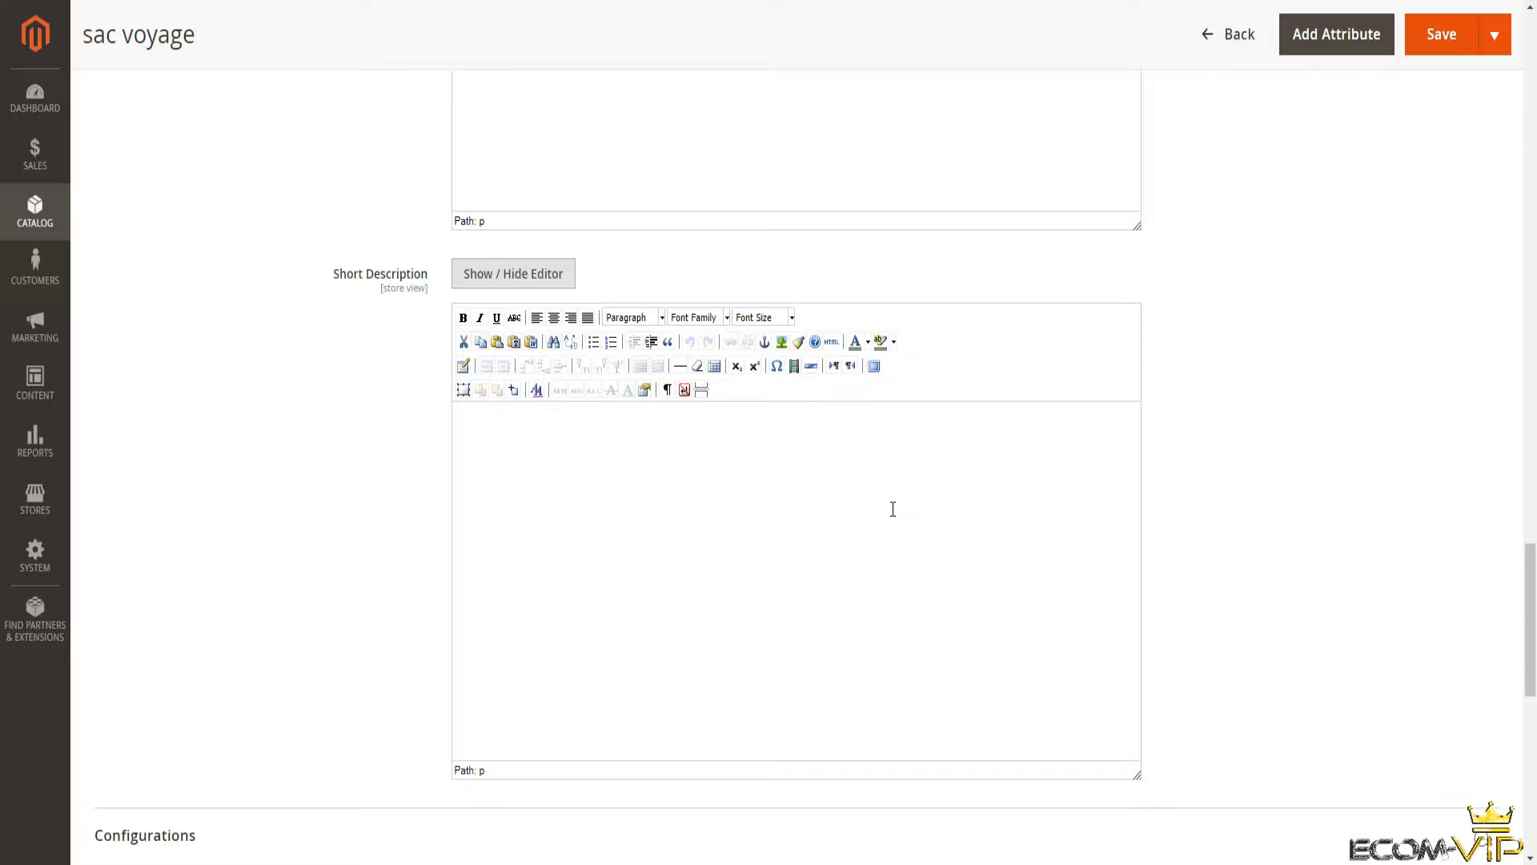
pyautogui.scroll(-2, 748, 583)
pyautogui.scroll(3, 818, 522)
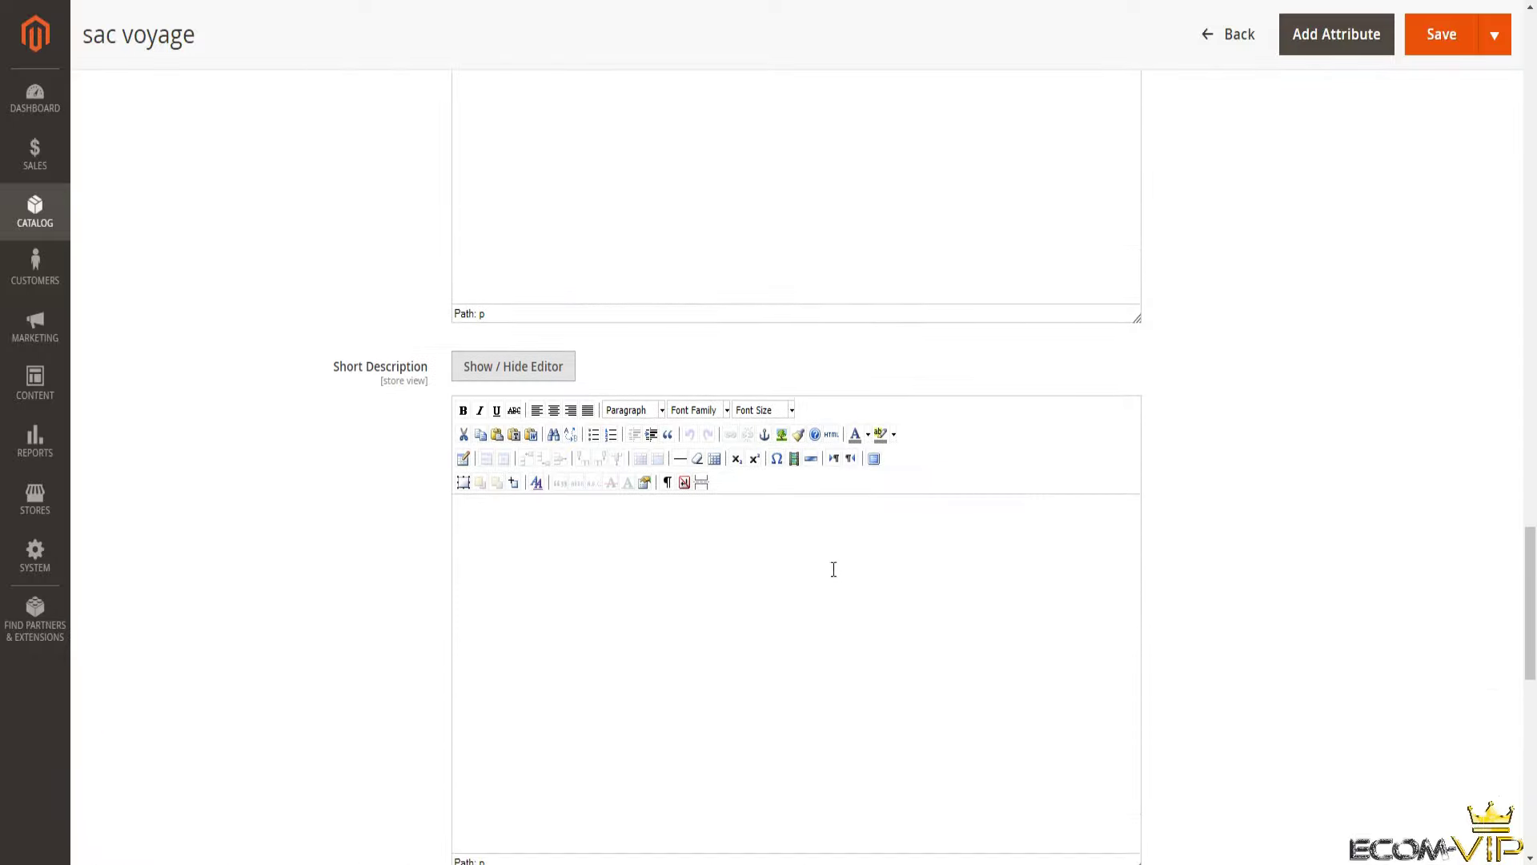
pyautogui.scroll(-1, 835, 567)
pyautogui.scroll(-2, 911, 602)
pyautogui.scroll(-3, 967, 533)
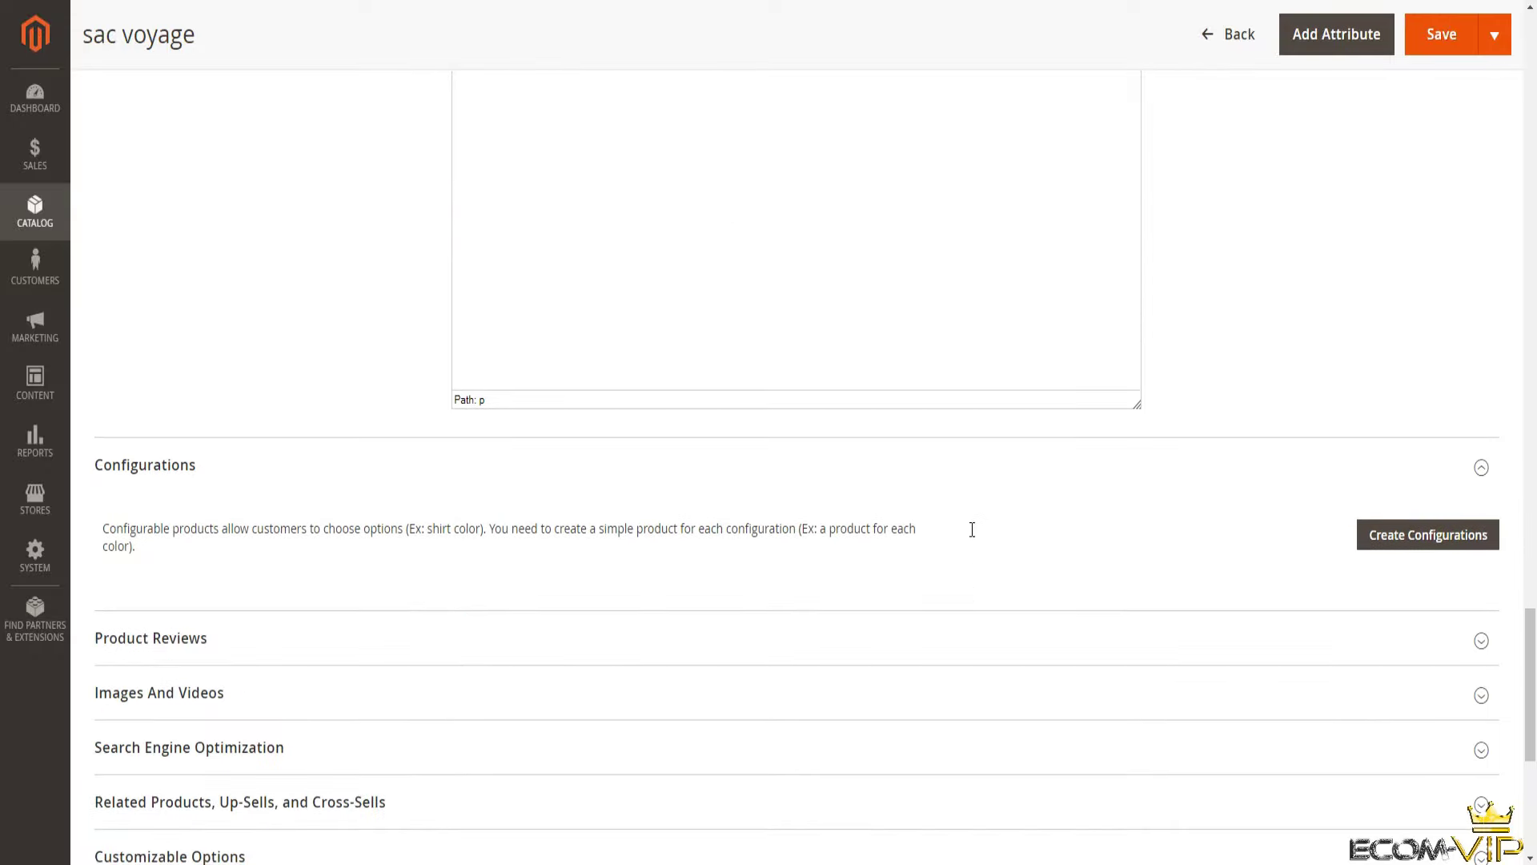
# Expand the Product Reviews section and examine the columns of the review list.
pyautogui.scroll(-2, 1004, 515)
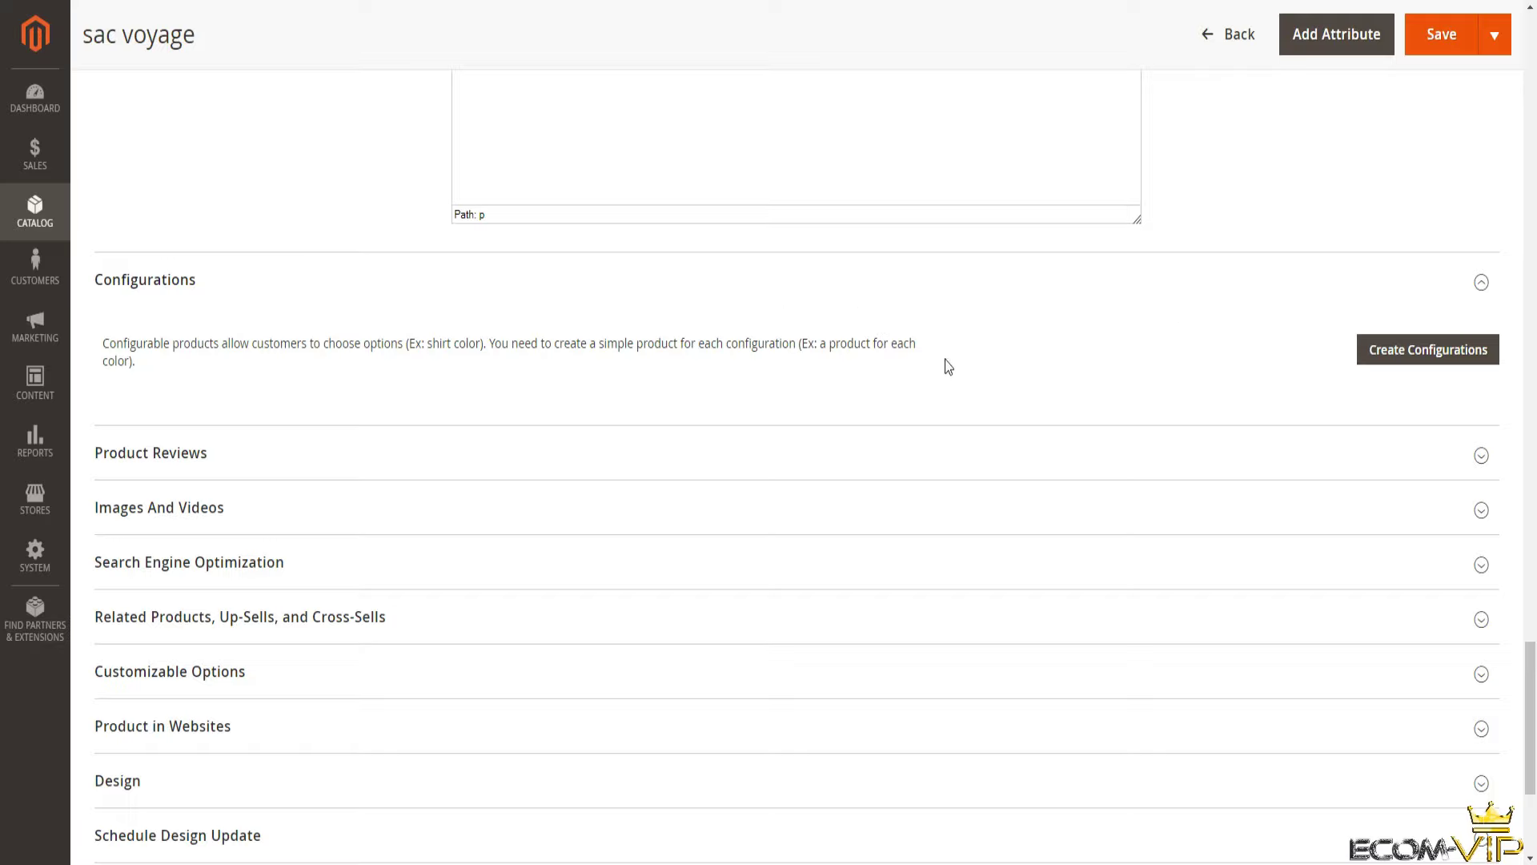
pyautogui.scroll(-3, 339, 364)
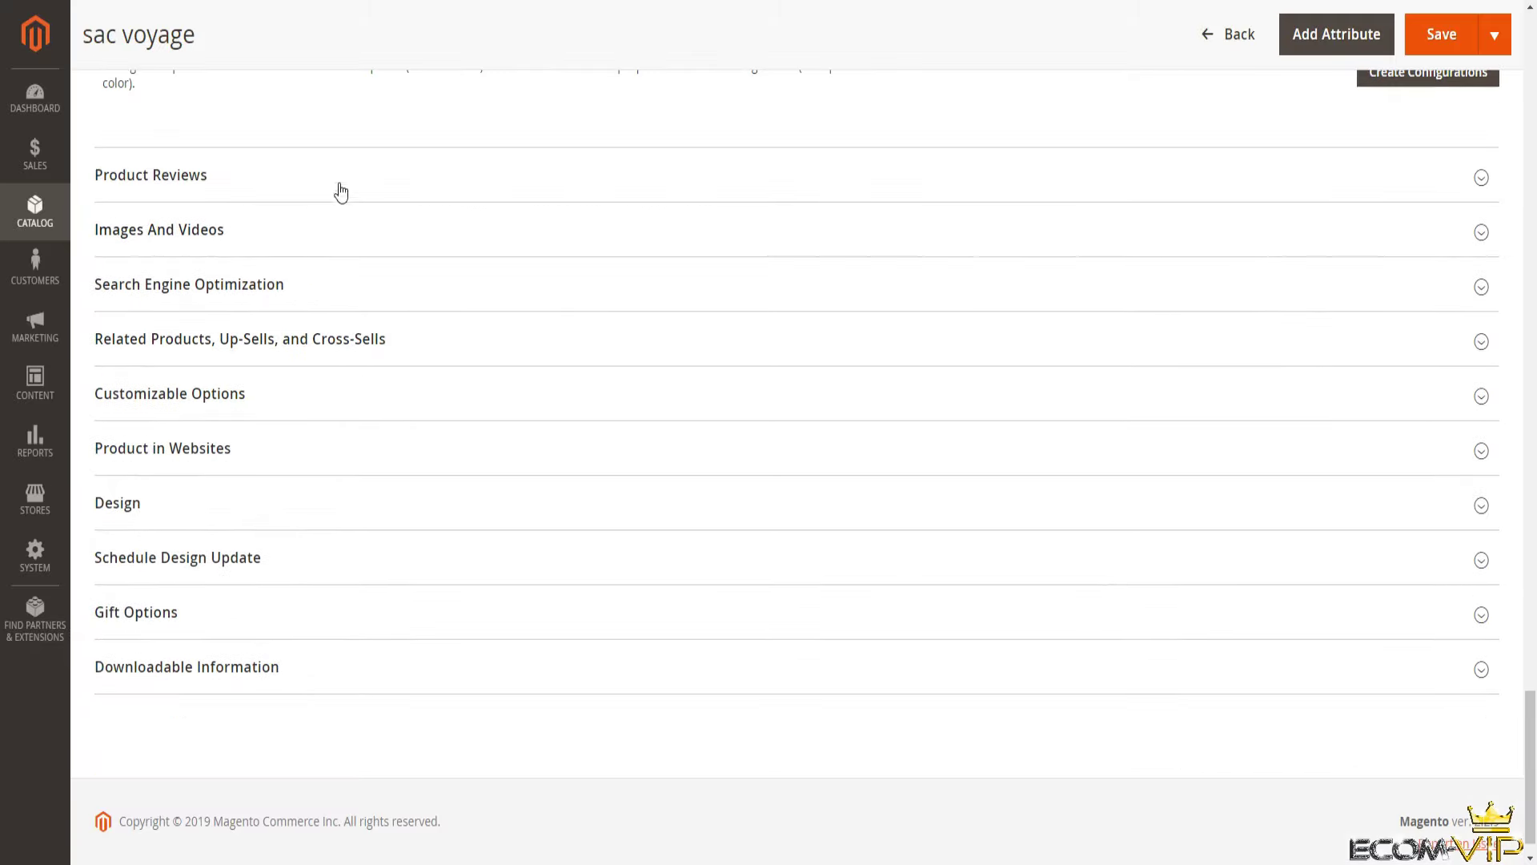
pyautogui.click(1481, 177)
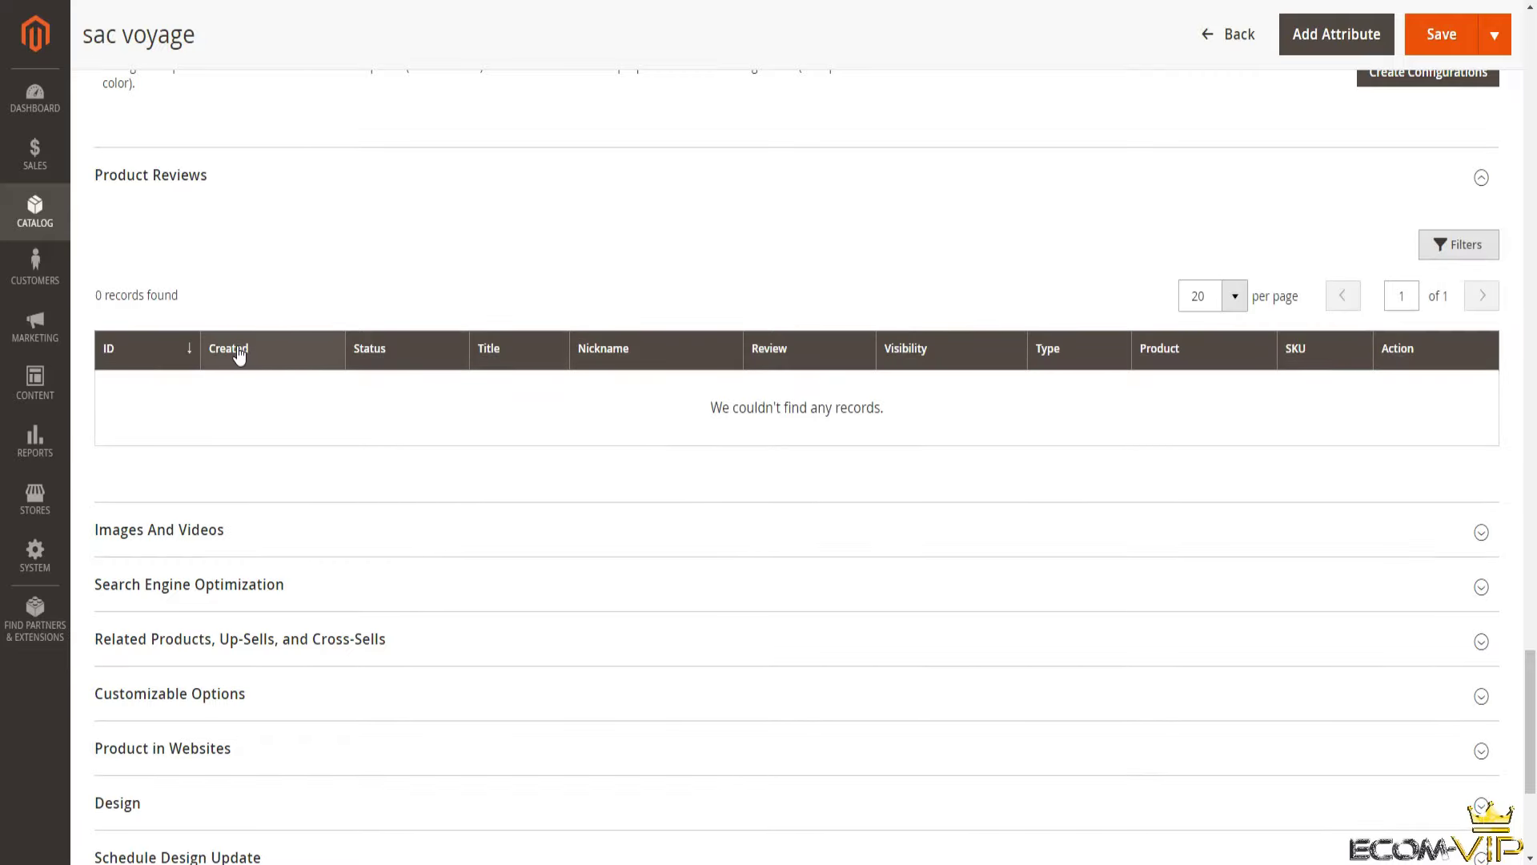
pyautogui.scroll(-3, 261, 330)
pyautogui.scroll(4, 464, 275)
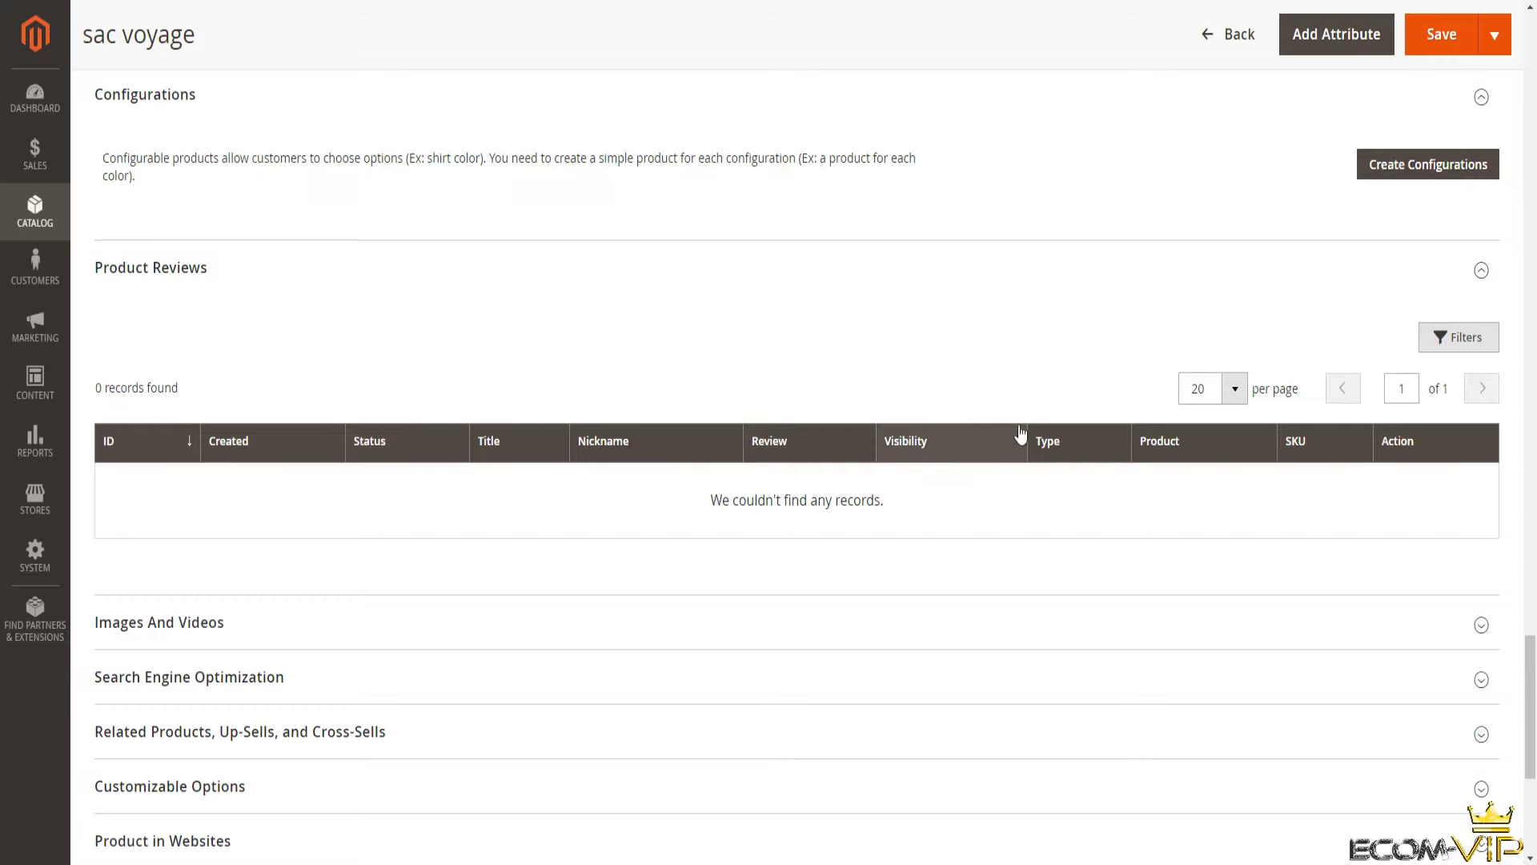
# Expand the Images And Videos and Search Engine Optimization sections and review the upload area and the URL and meta fields.
pyautogui.scroll(-3, 860, 326)
pyautogui.click(857, 329)
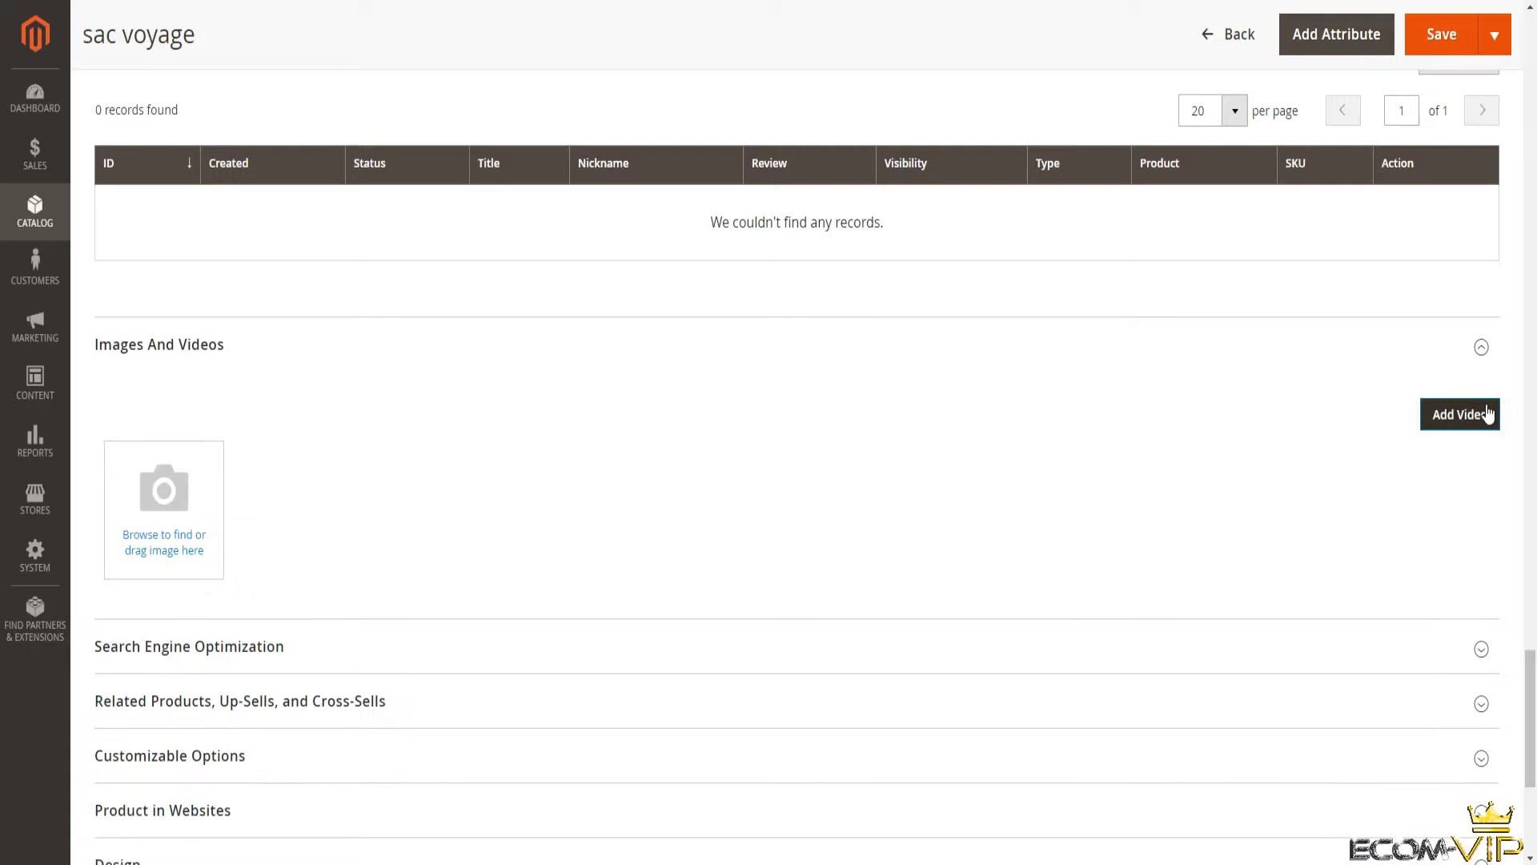
pyautogui.scroll(-3, 1208, 539)
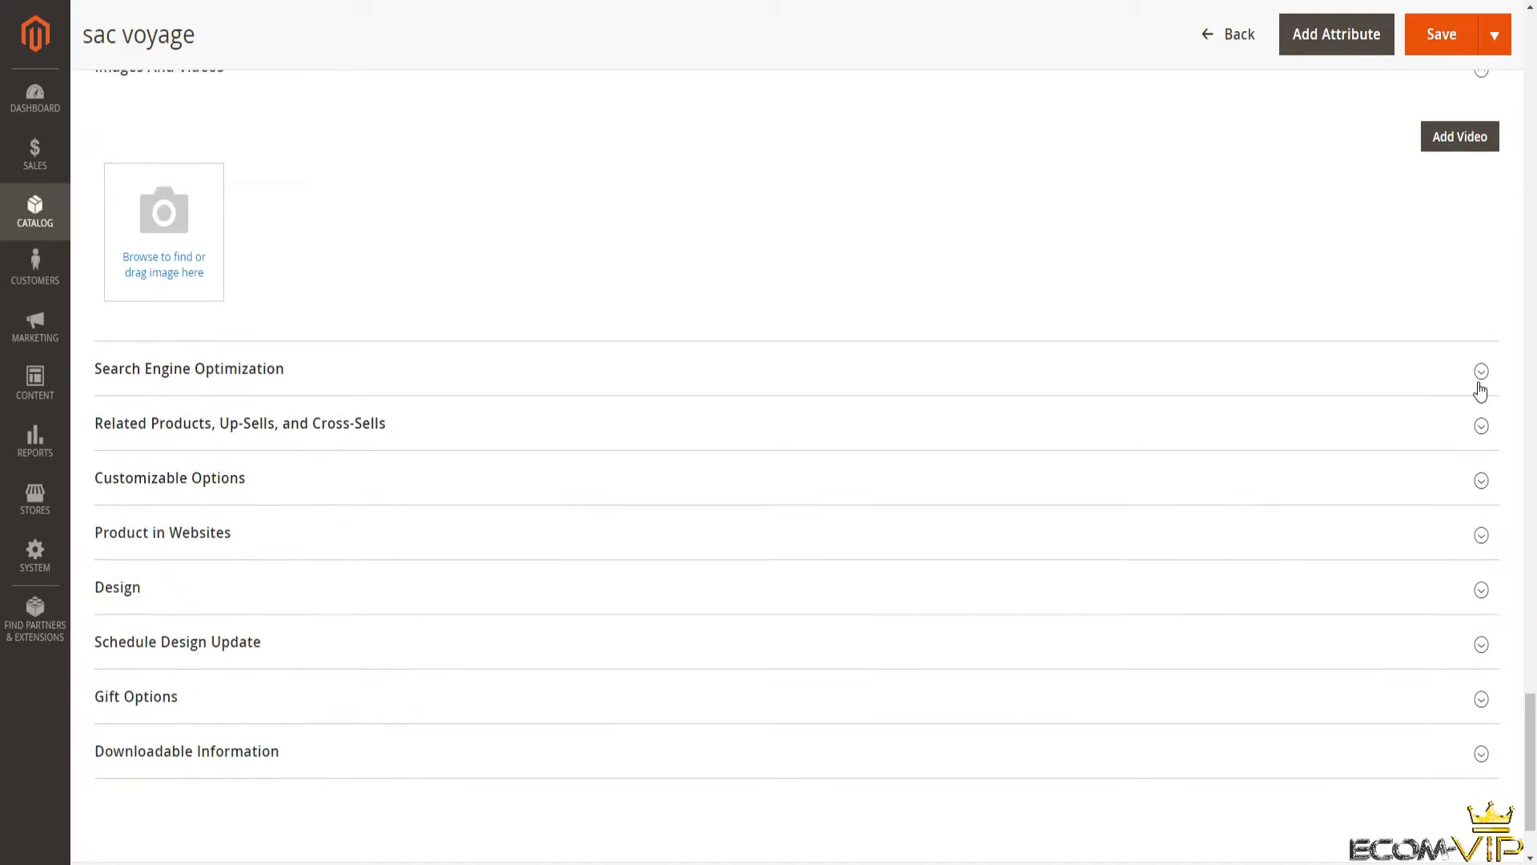
pyautogui.click(1482, 376)
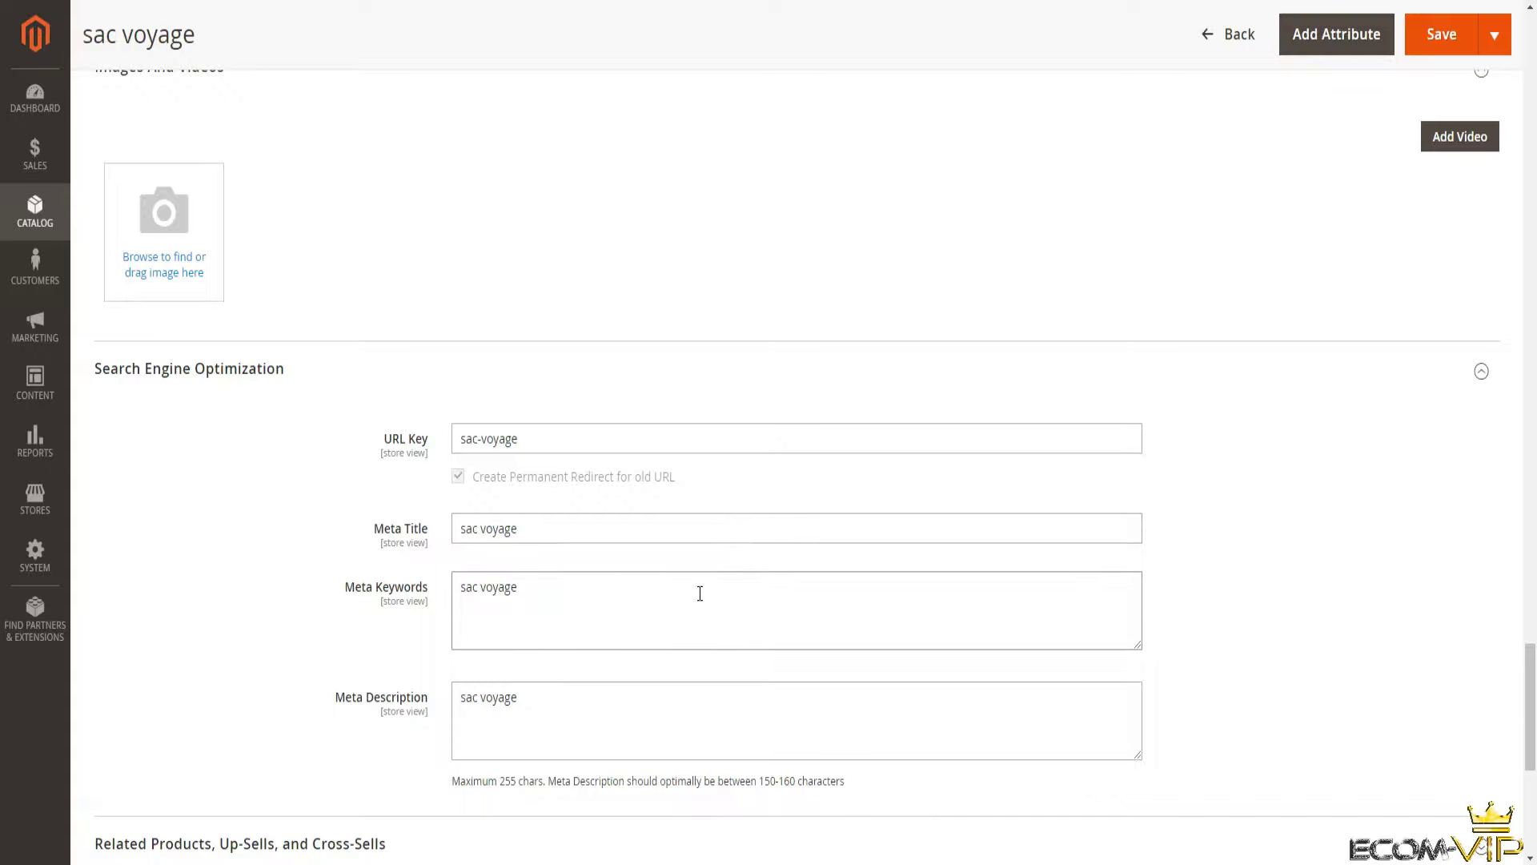
pyautogui.scroll(-5, 813, 609)
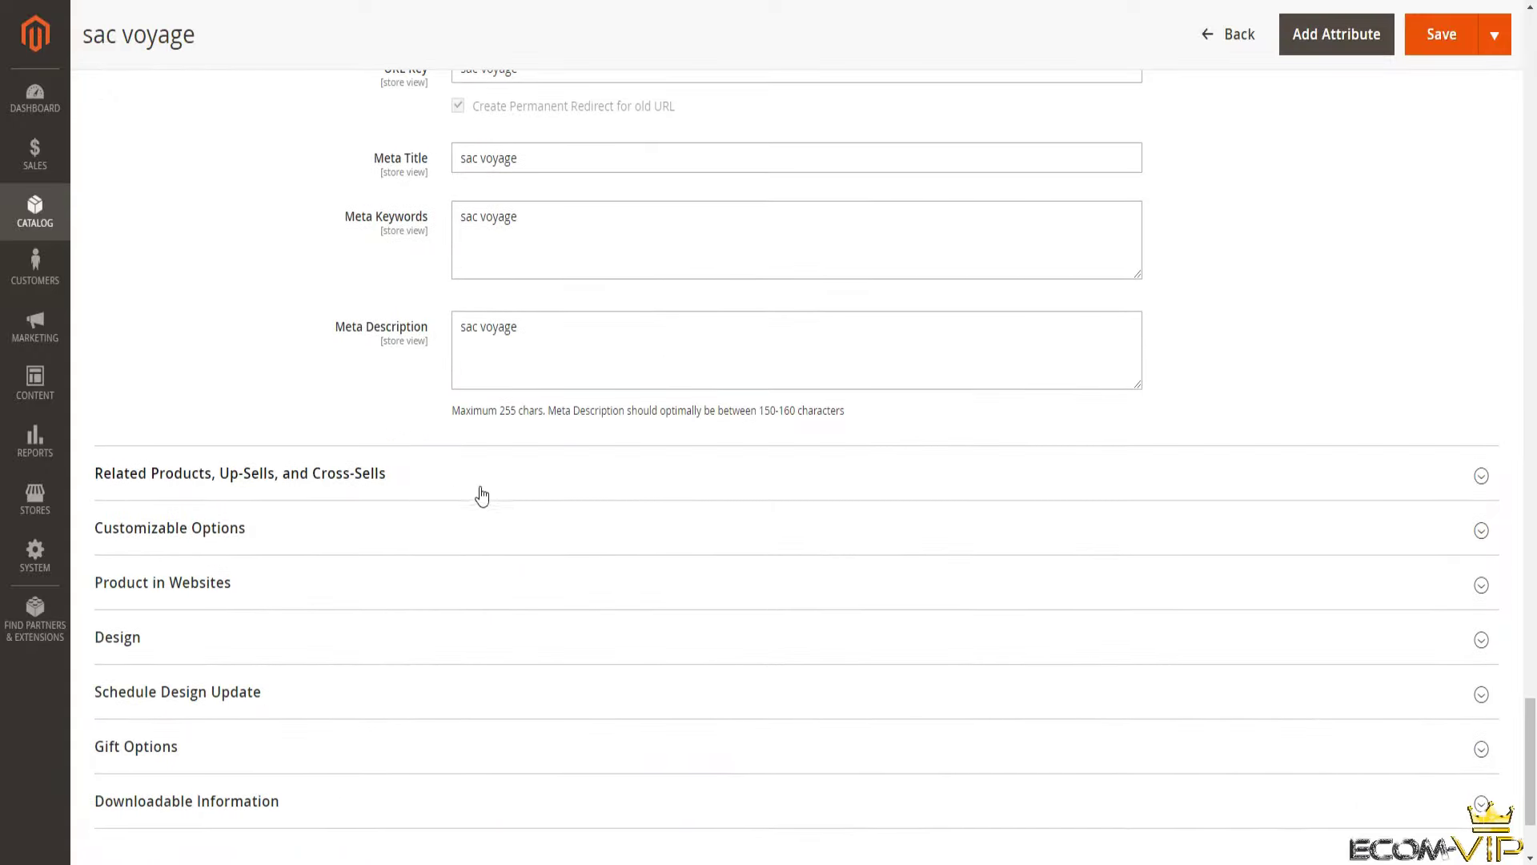
# Add the Fusion Backpack to the product's related products.
pyautogui.click(1483, 479)
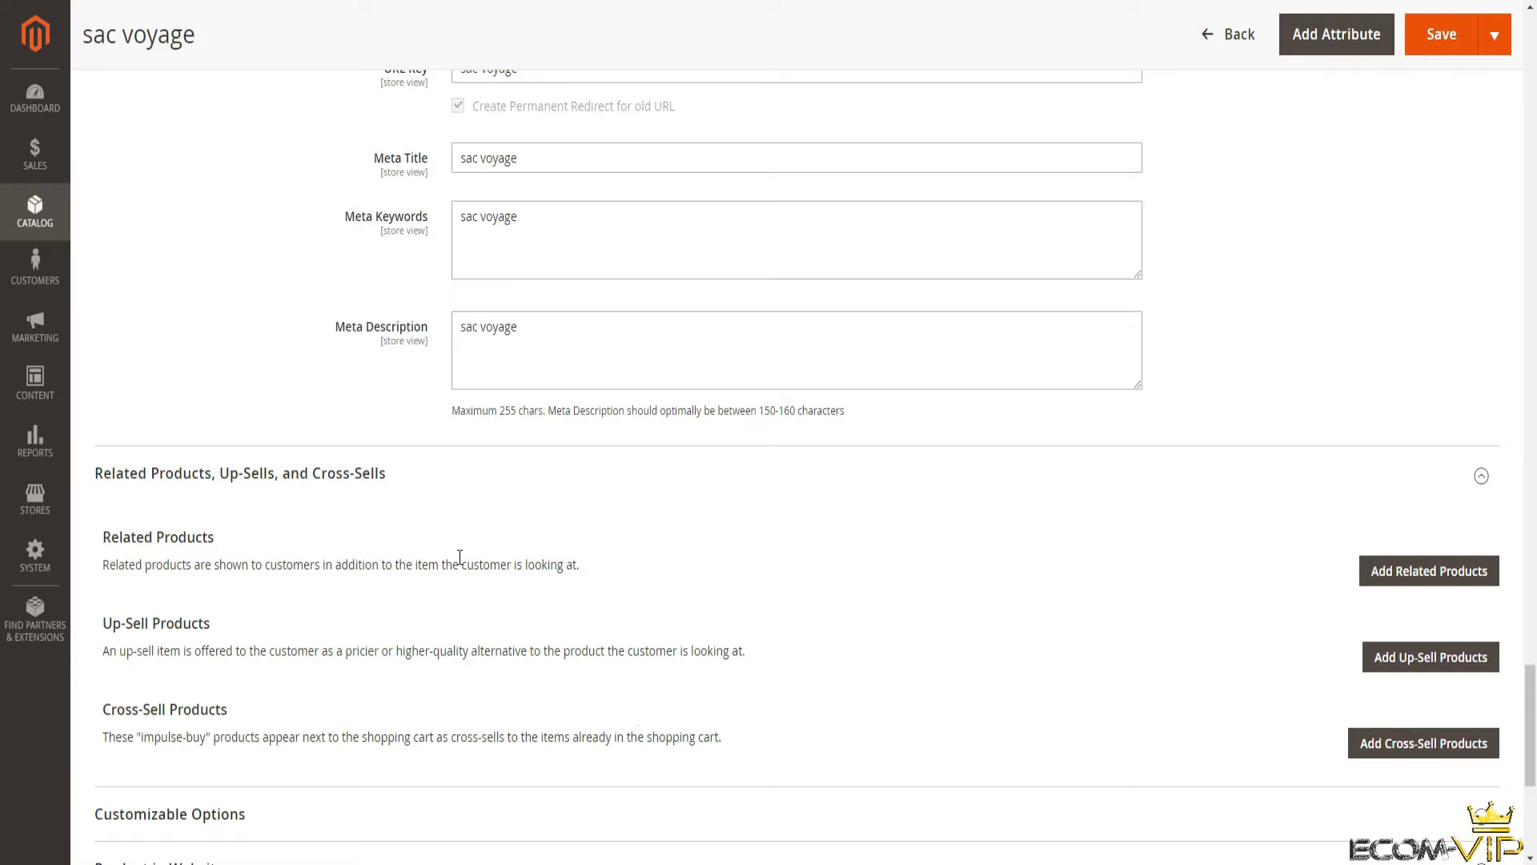
pyautogui.moveTo(107, 537); pyautogui.dragTo(219, 539)
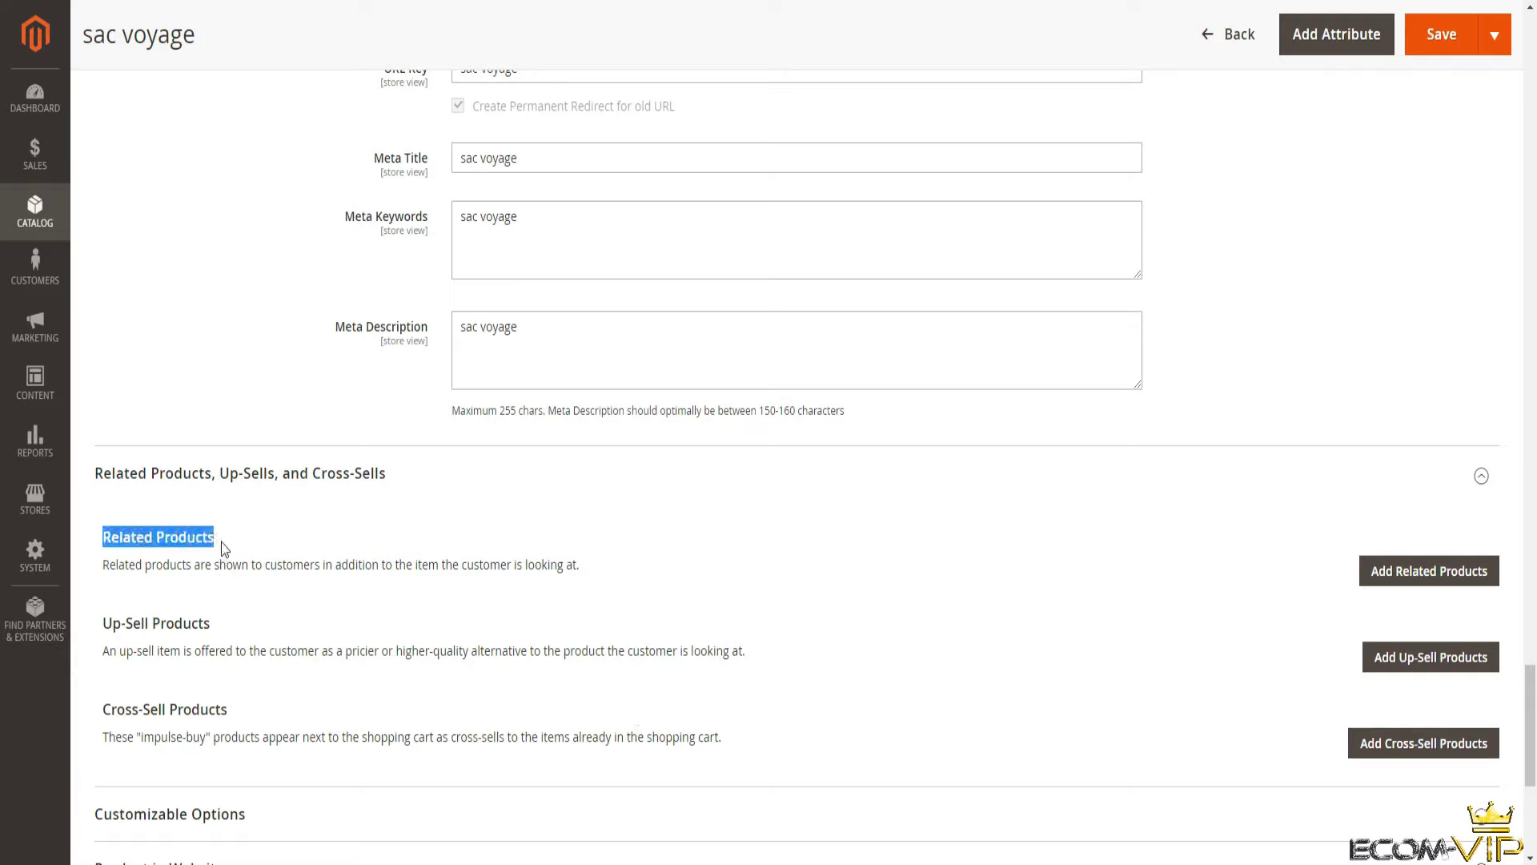
pyautogui.click(1011, 599)
pyautogui.click(1426, 575)
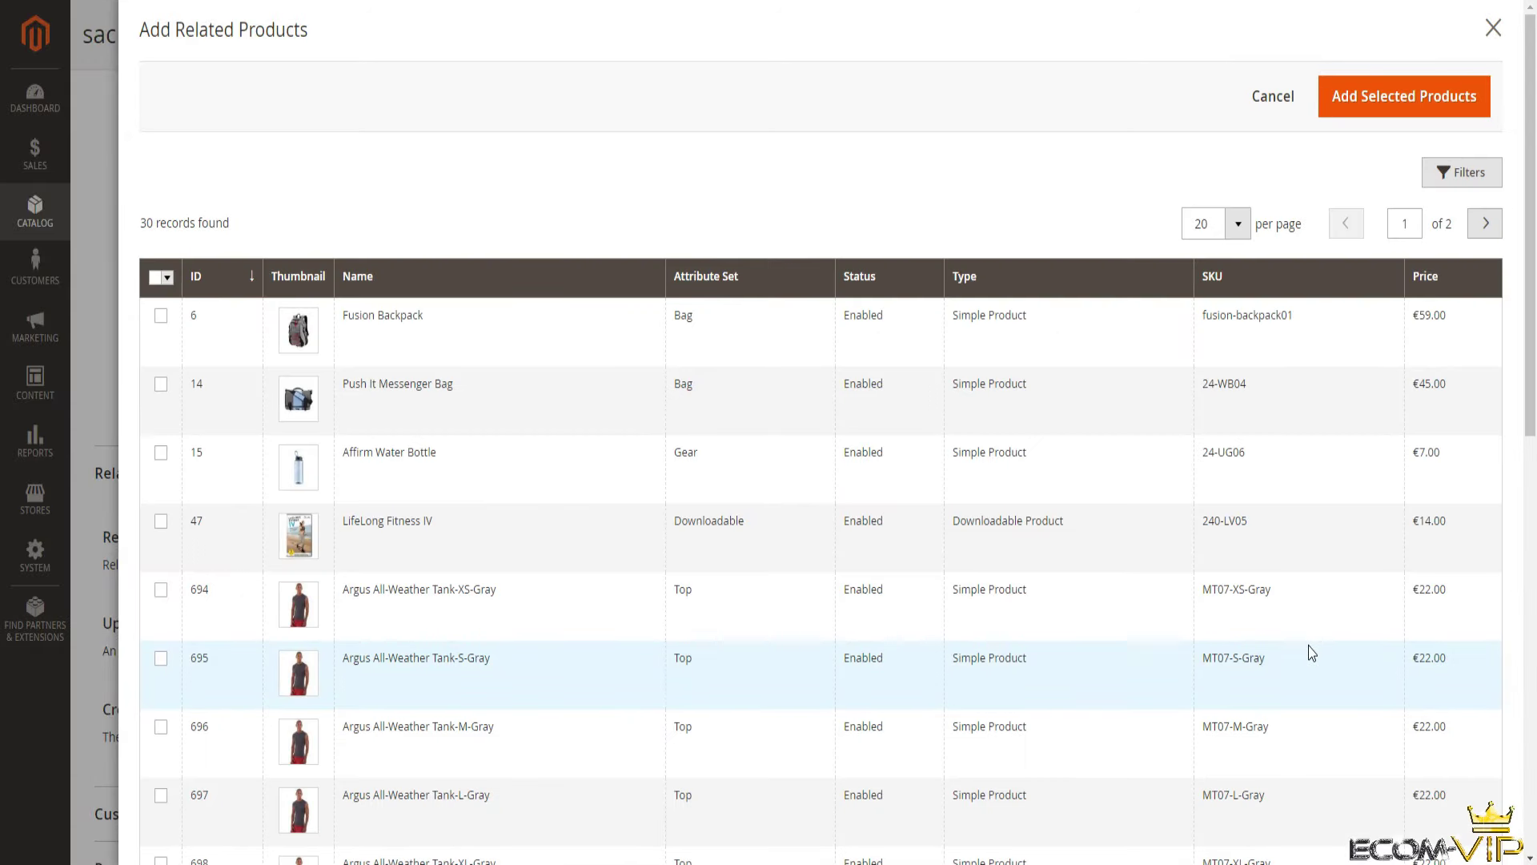
pyautogui.click(161, 319)
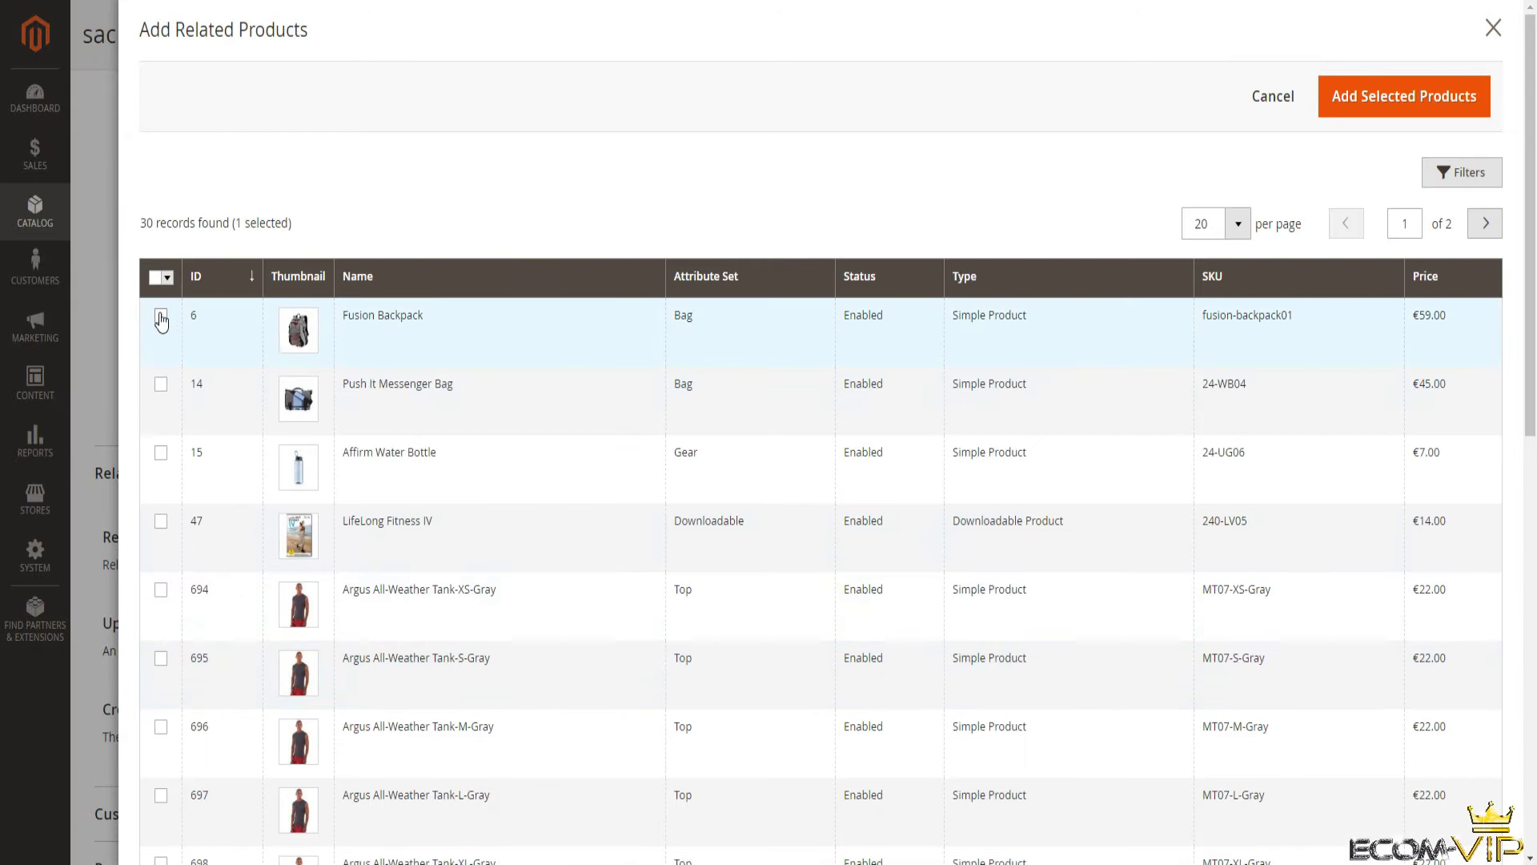
pyautogui.click(1410, 111)
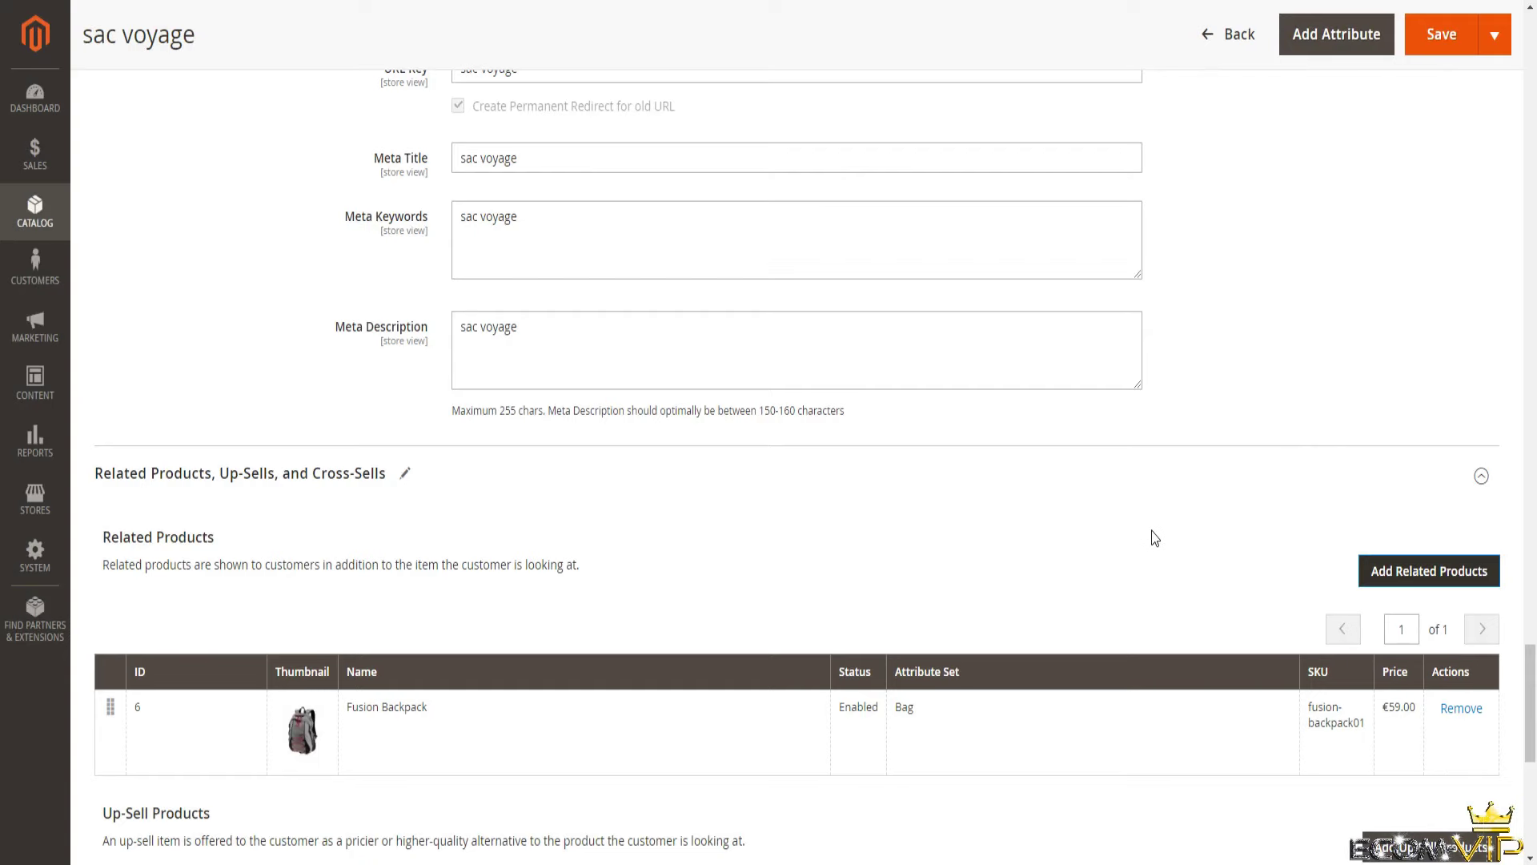
# Review the Up-Sell and Cross-Sell Products areas and expand the product's Customizable Options section.
pyautogui.scroll(-3, 1155, 537)
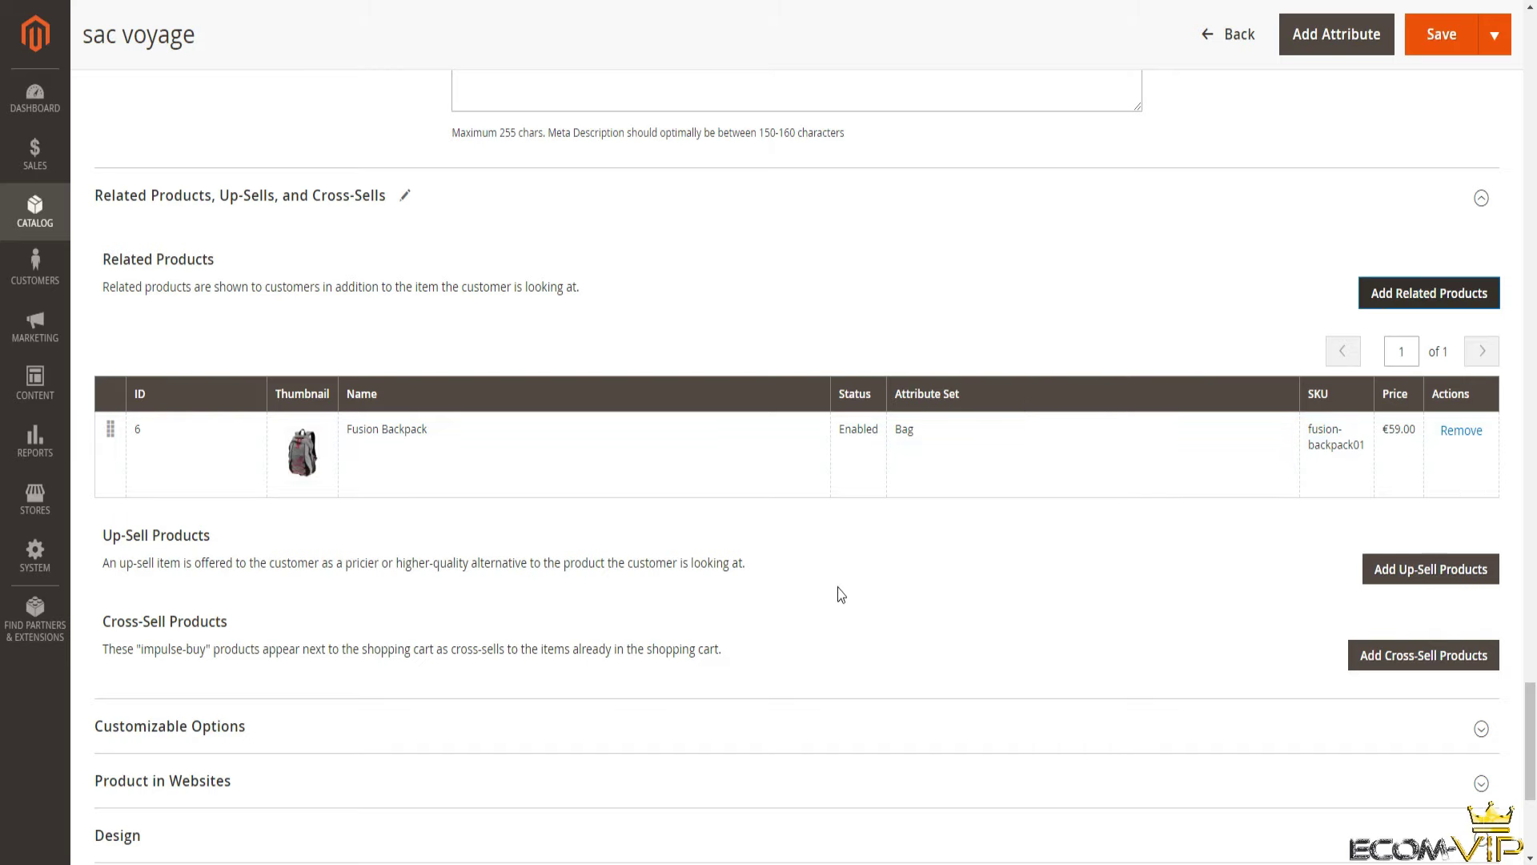
pyautogui.scroll(-2, 840, 594)
pyautogui.click(1482, 544)
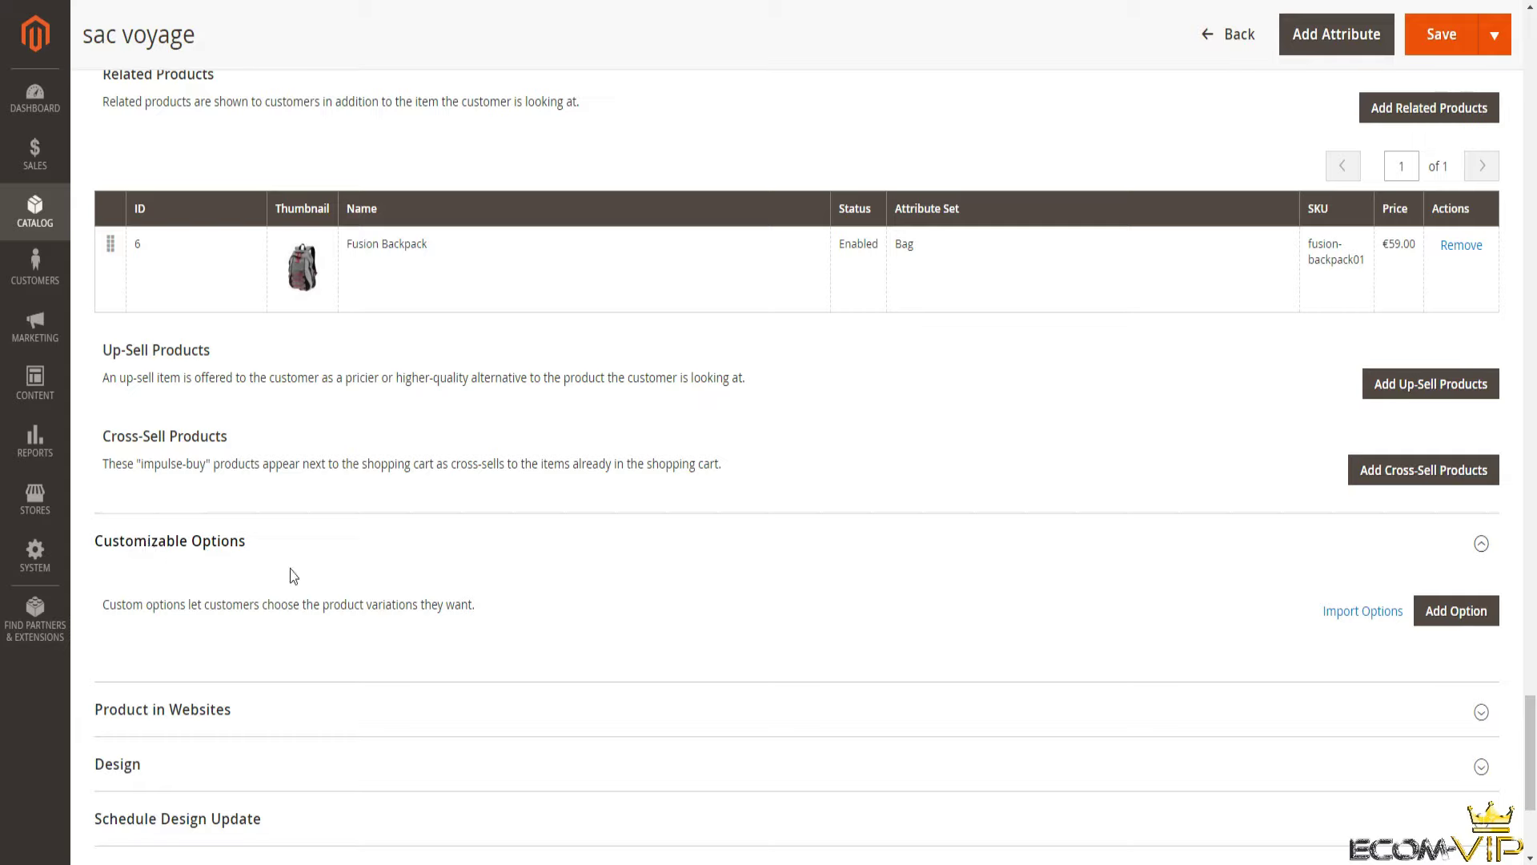
# Expand the Product in Websites section and check the Main Website assignment and its help hint, keeping the site selected.
pyautogui.click(1482, 713)
pyautogui.scroll(-3, 1425, 705)
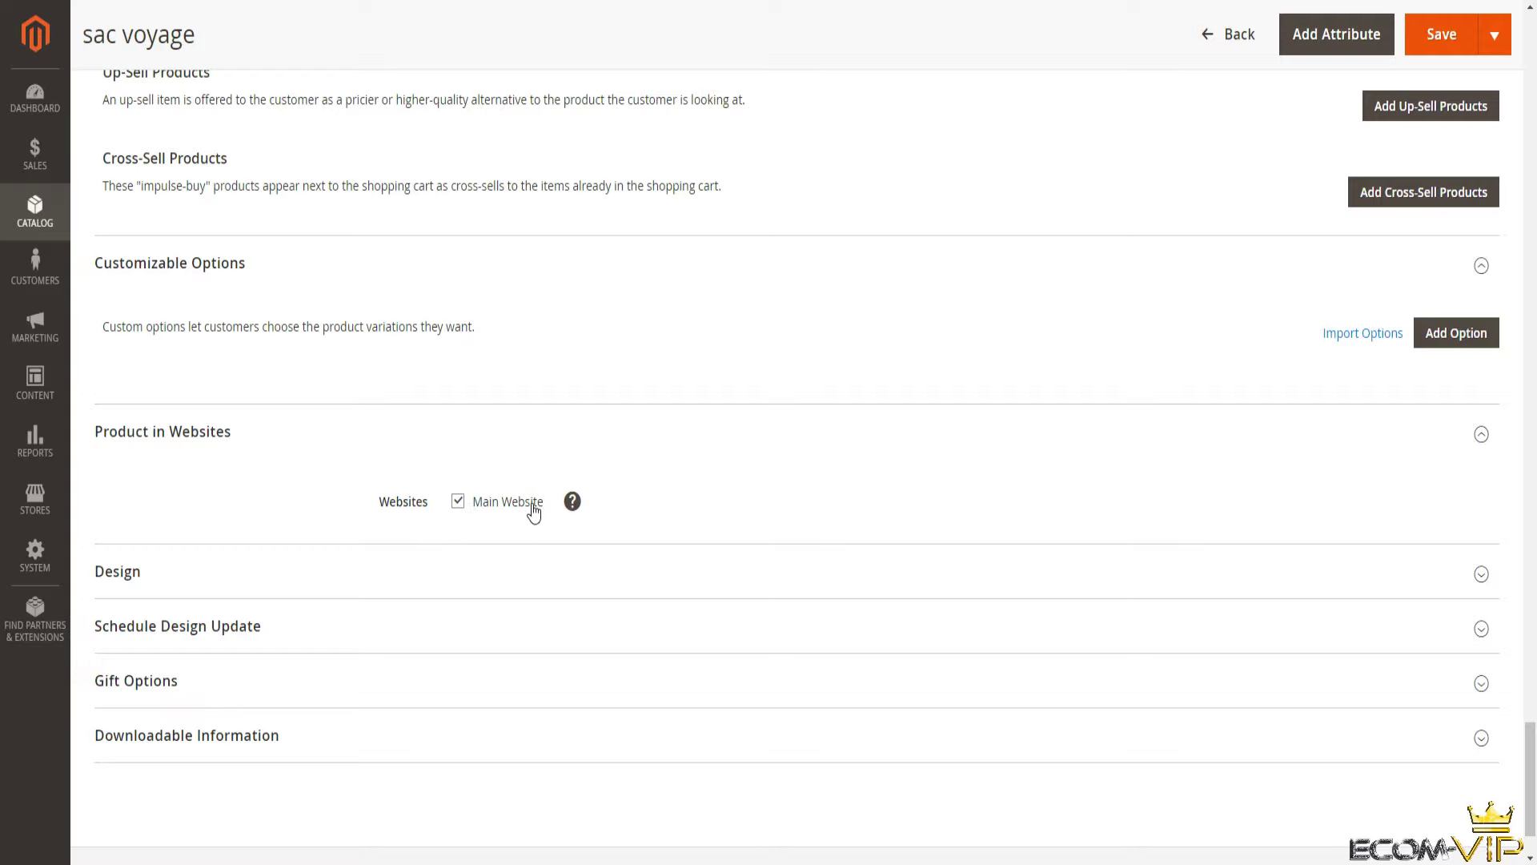
pyautogui.click(458, 504)
pyautogui.click(458, 503)
pyautogui.moveTo(573, 500)
# Expand the Design and Schedule Design Update sections and review their layout and date fields.
pyautogui.click(1482, 574)
pyautogui.scroll(-3, 1189, 606)
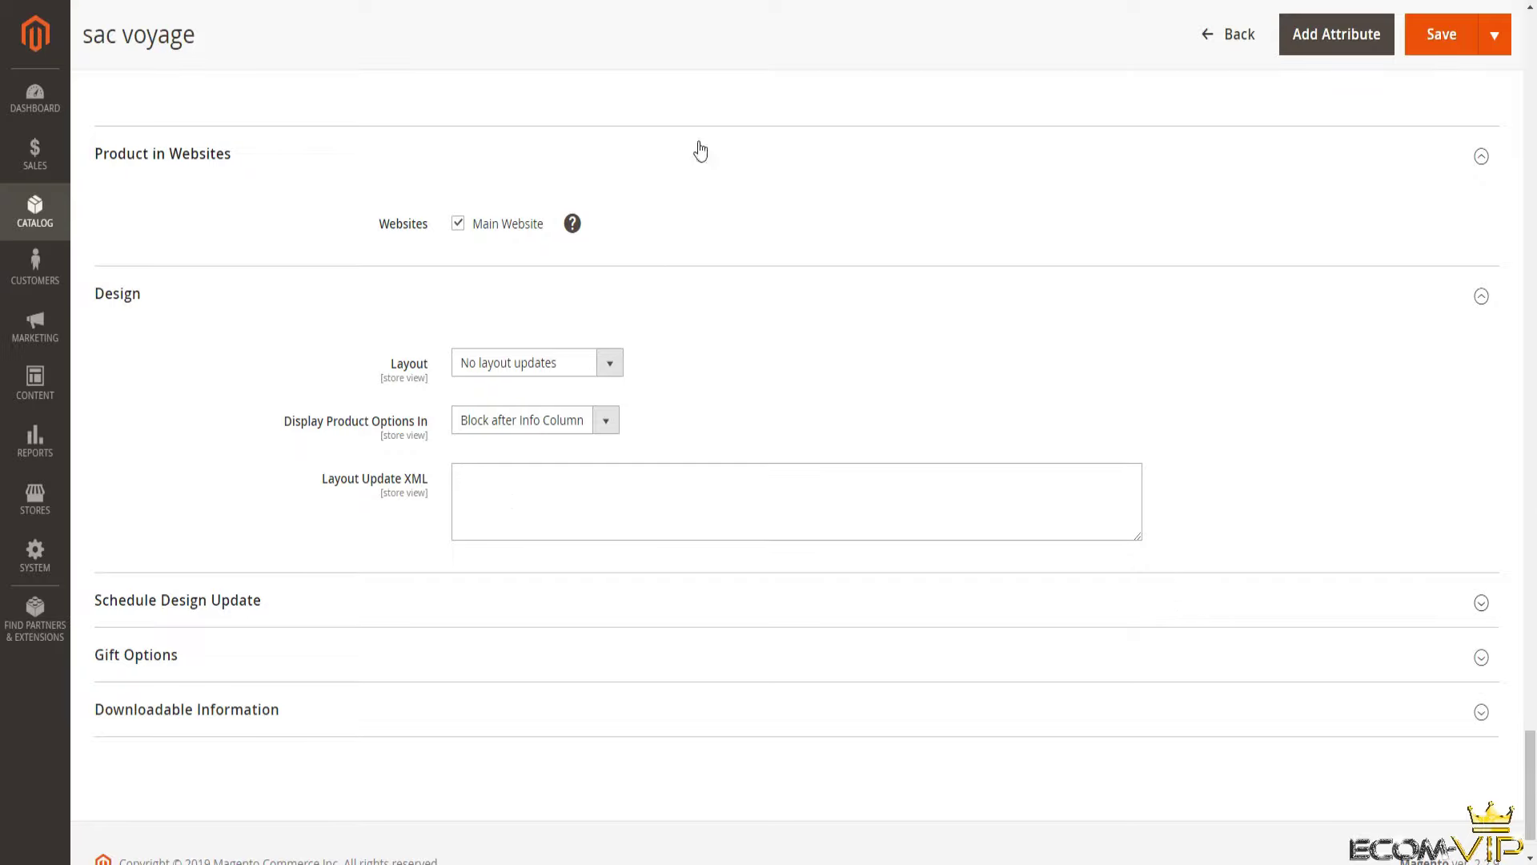
pyautogui.click(1482, 607)
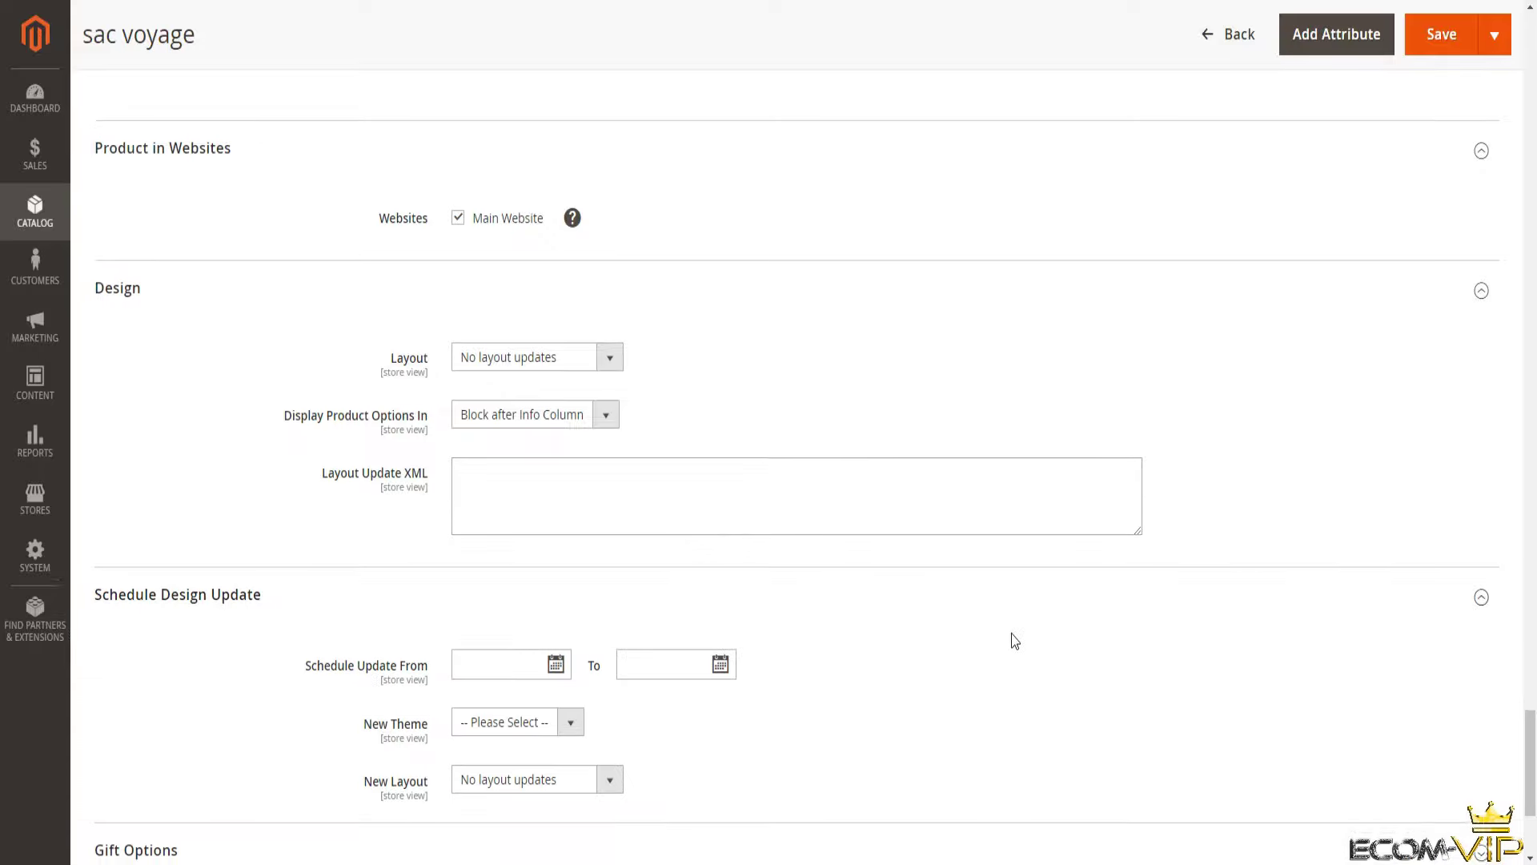
pyautogui.scroll(-3, 1010, 642)
pyautogui.scroll(2, 827, 533)
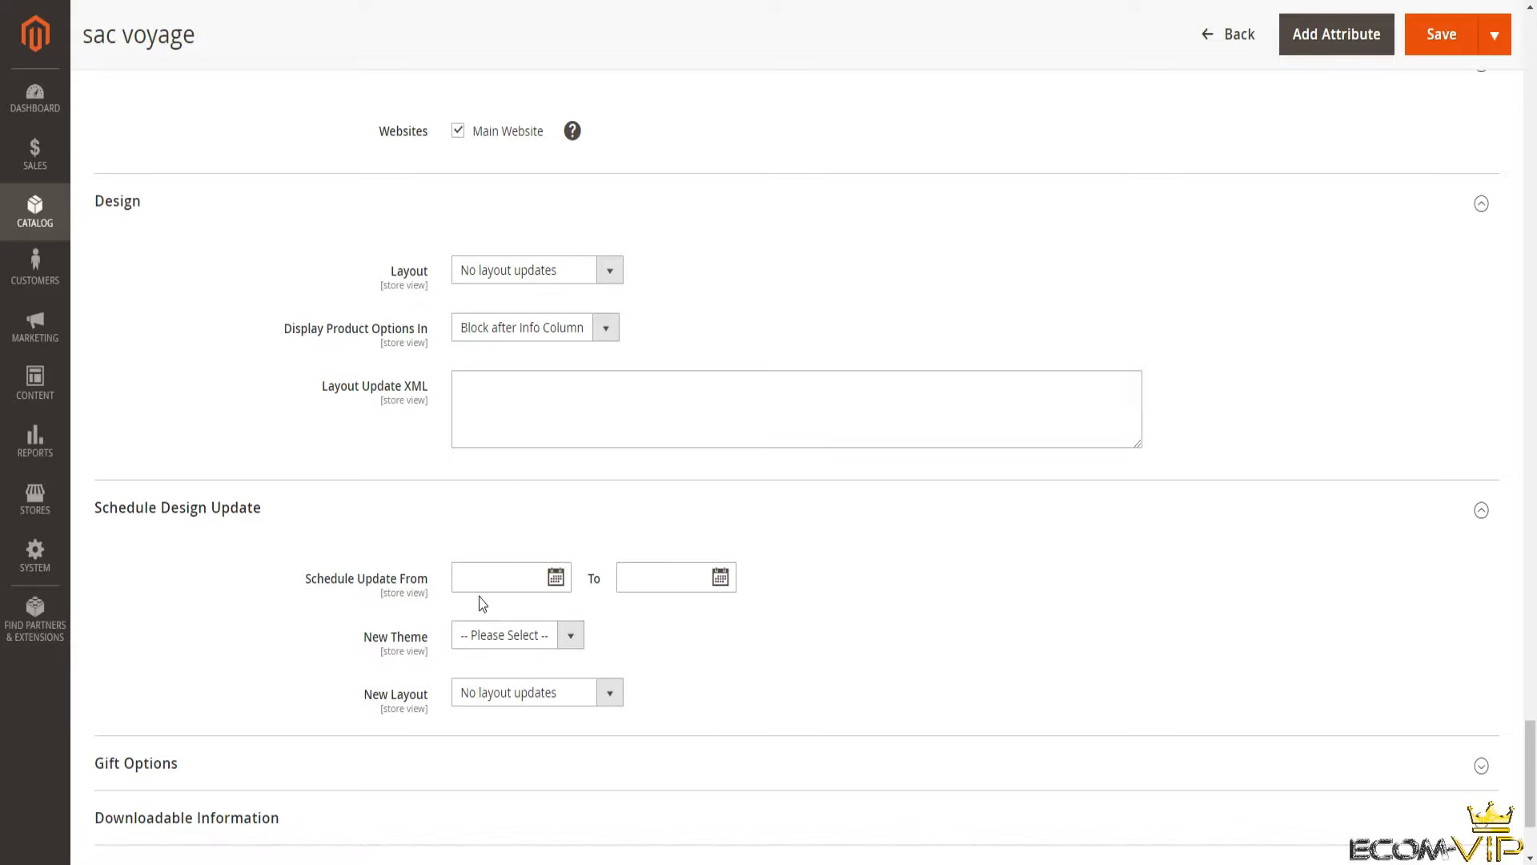
# Examine the New Theme and New Layout choices for the scheduled design update without changing either one.
pyautogui.click(569, 637)
pyautogui.click(698, 659)
pyautogui.click(613, 690)
pyautogui.click(608, 690)
# Expand the Gift Options and Downloadable Information sections and review the gift message and downloadable product settings.
pyautogui.scroll(-3, 961, 625)
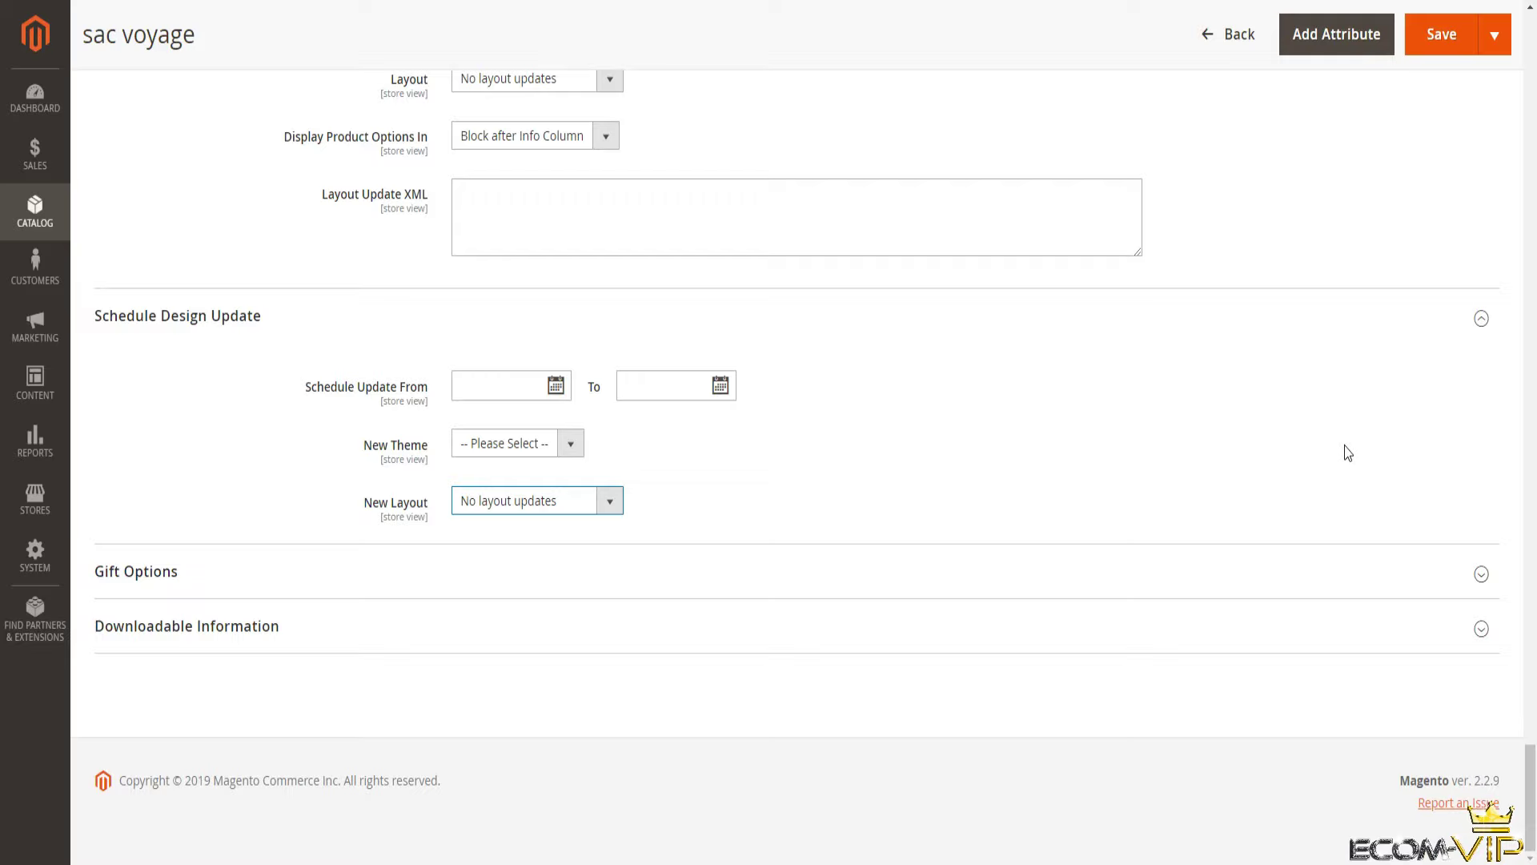
pyautogui.click(1383, 568)
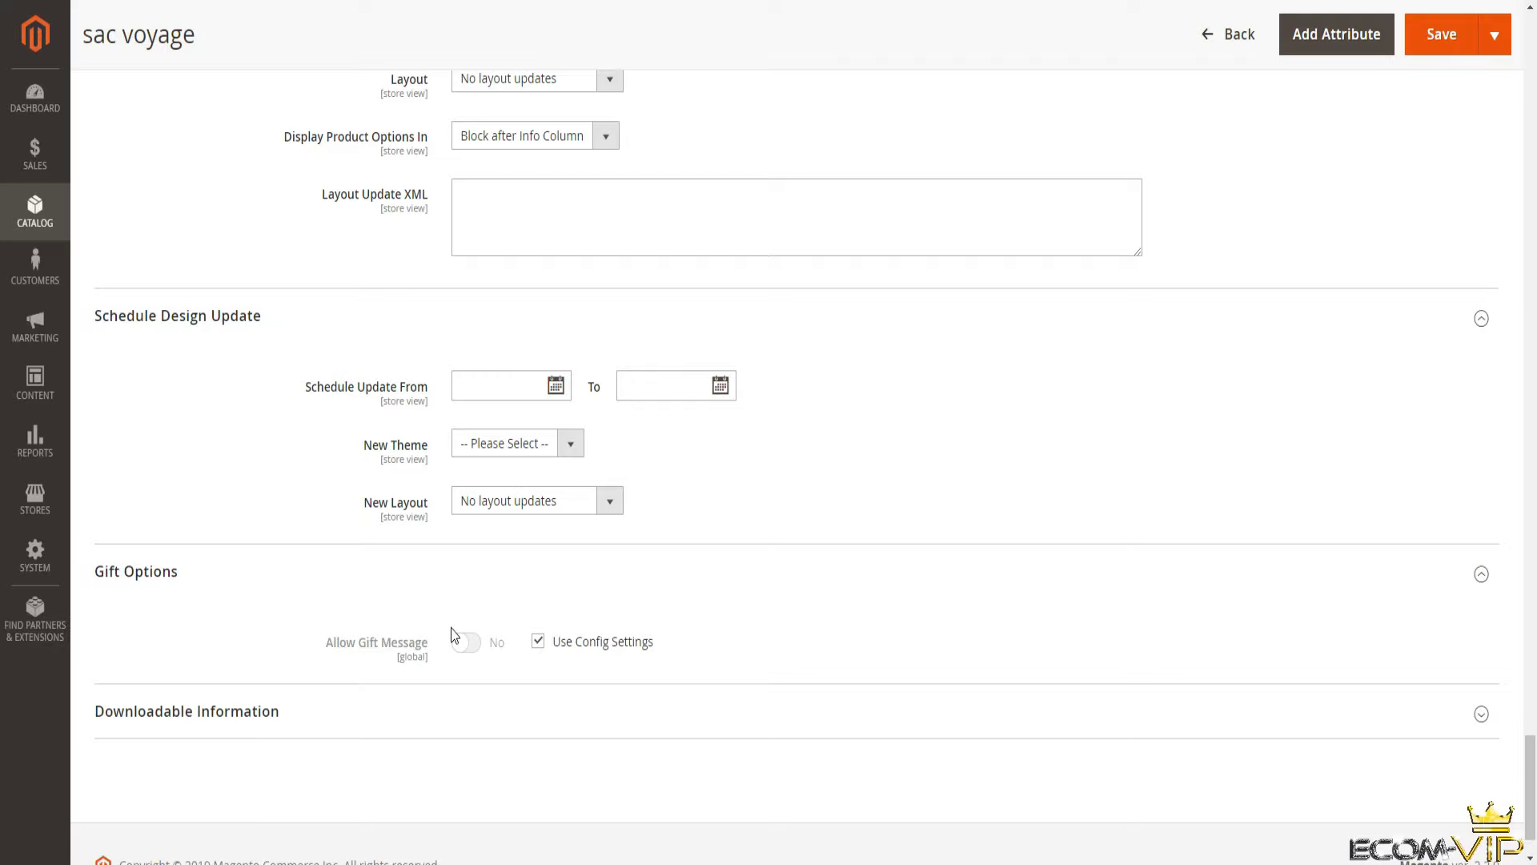
pyautogui.click(1480, 718)
pyautogui.scroll(-3, 993, 571)
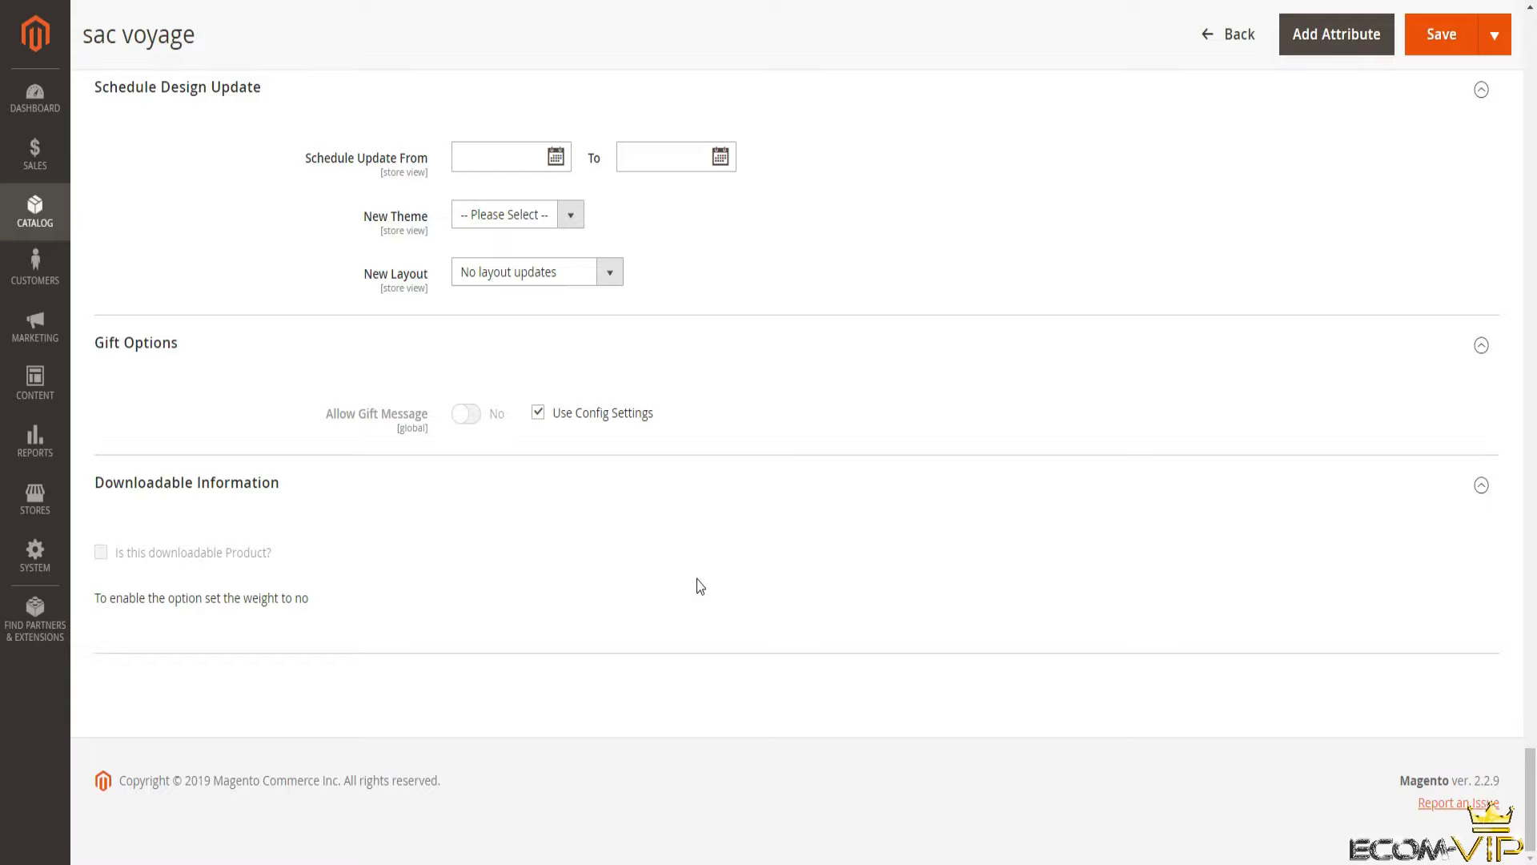
pyautogui.scroll(3, 700, 585)
pyautogui.scroll(-3, 700, 584)
# Save the sac voyage product and check its entry in the Products list.
pyautogui.scroll(20, 1116, 526)
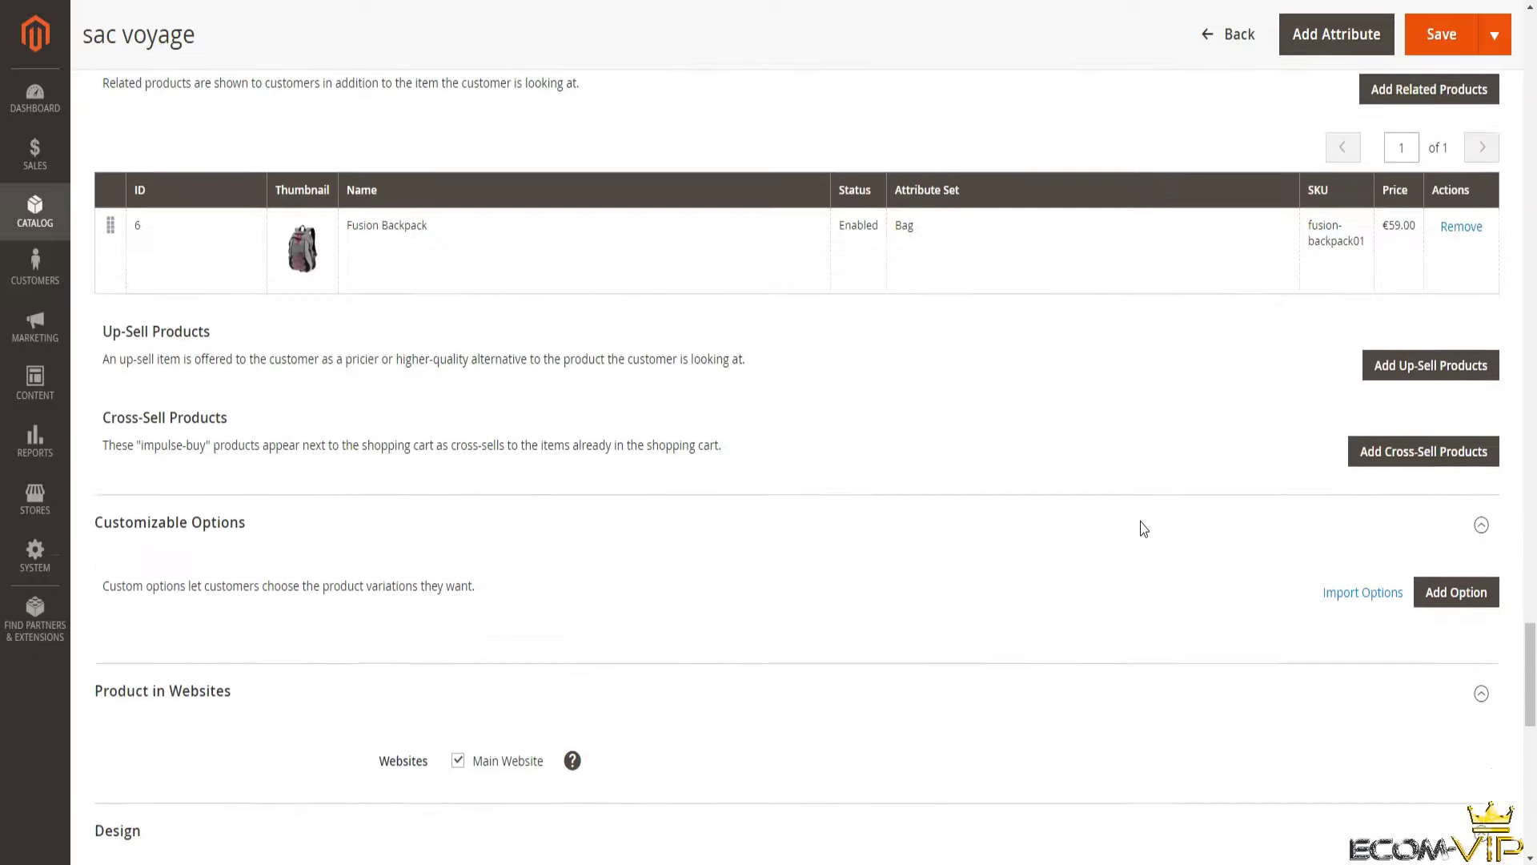
pyautogui.scroll(5, 1144, 528)
pyautogui.click(1438, 33)
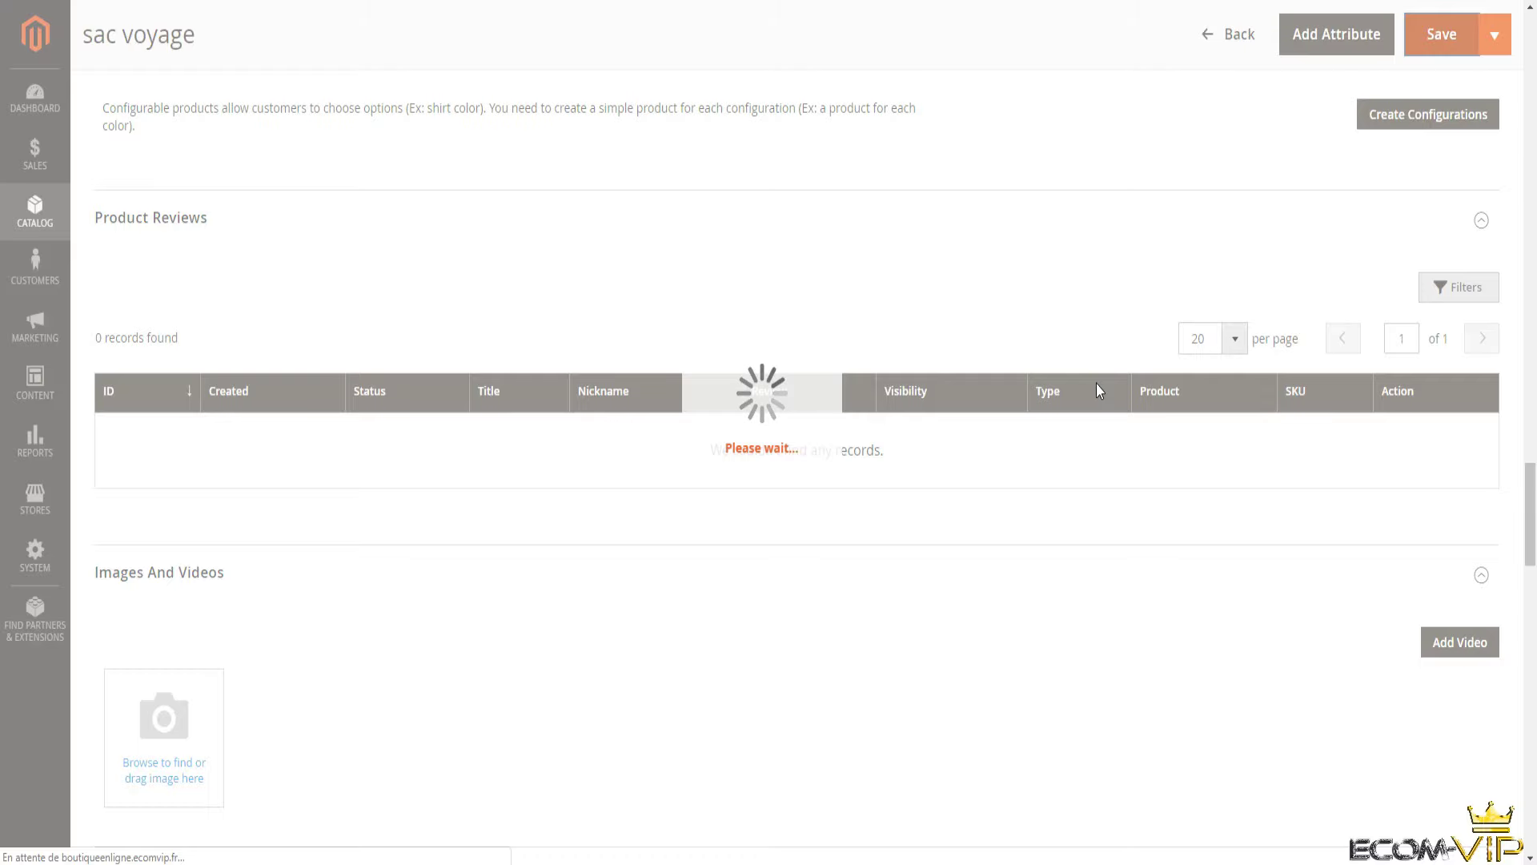
pyautogui.scroll(-10, 1091, 542)
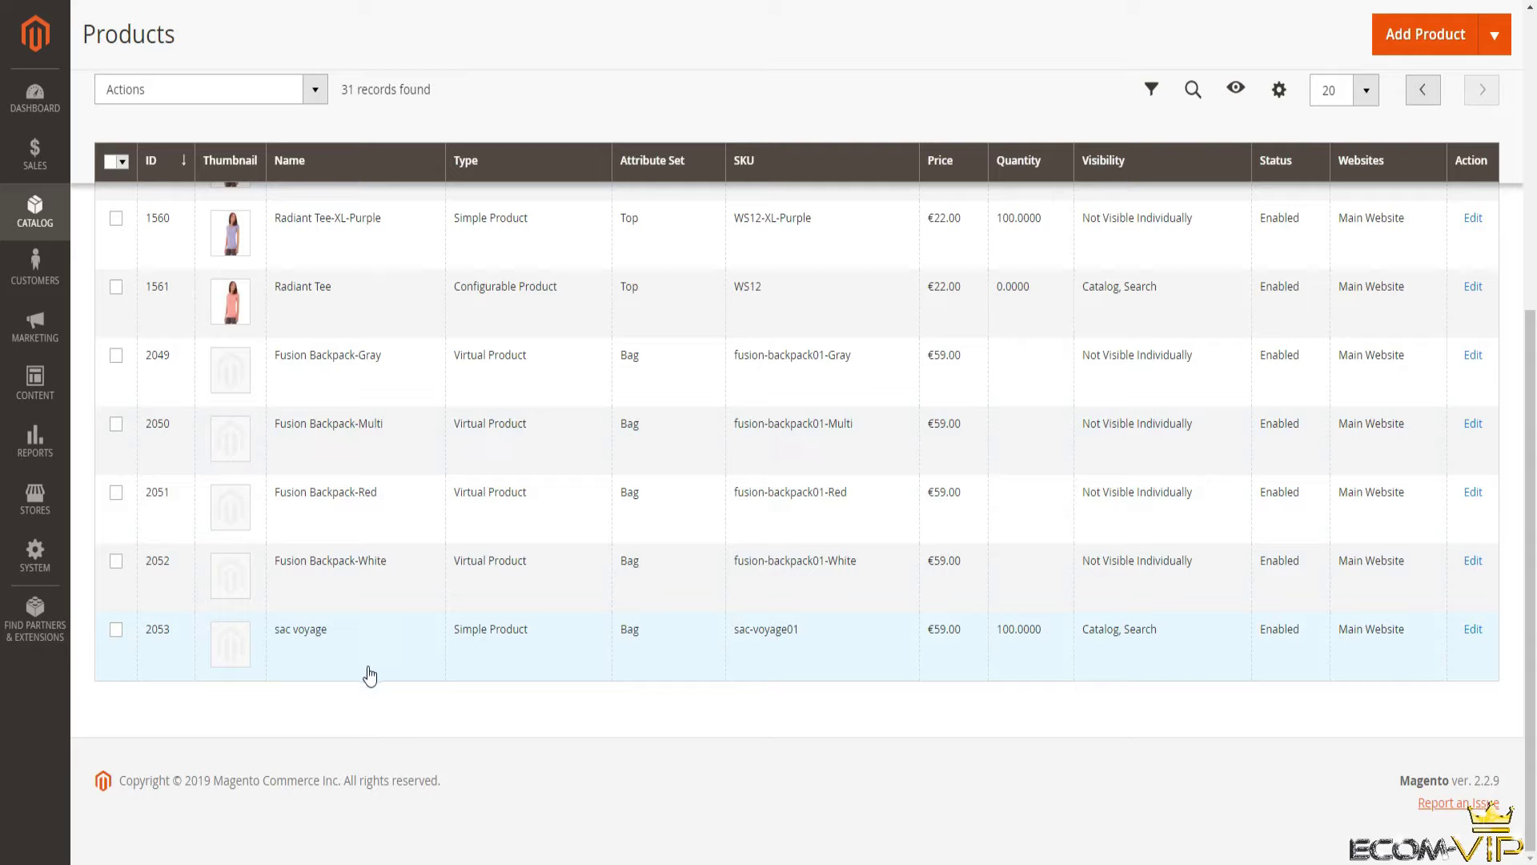
pyautogui.scroll(5, 690, 627)
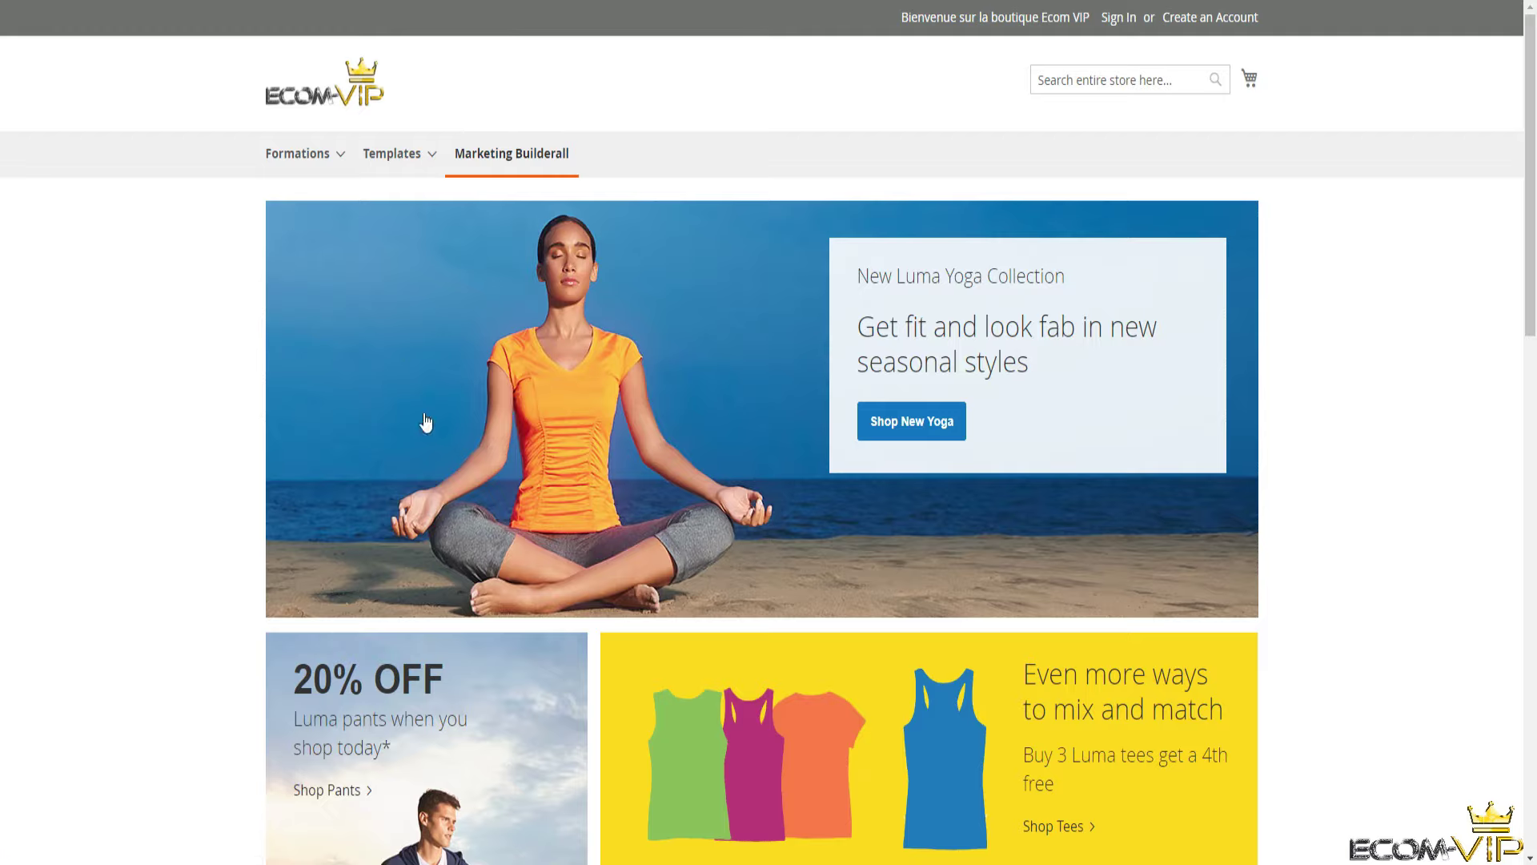
# On the Ecom VIP storefront, go to the Marketing Builderall category and open the sac voyage product page.
pyautogui.click(496, 156)
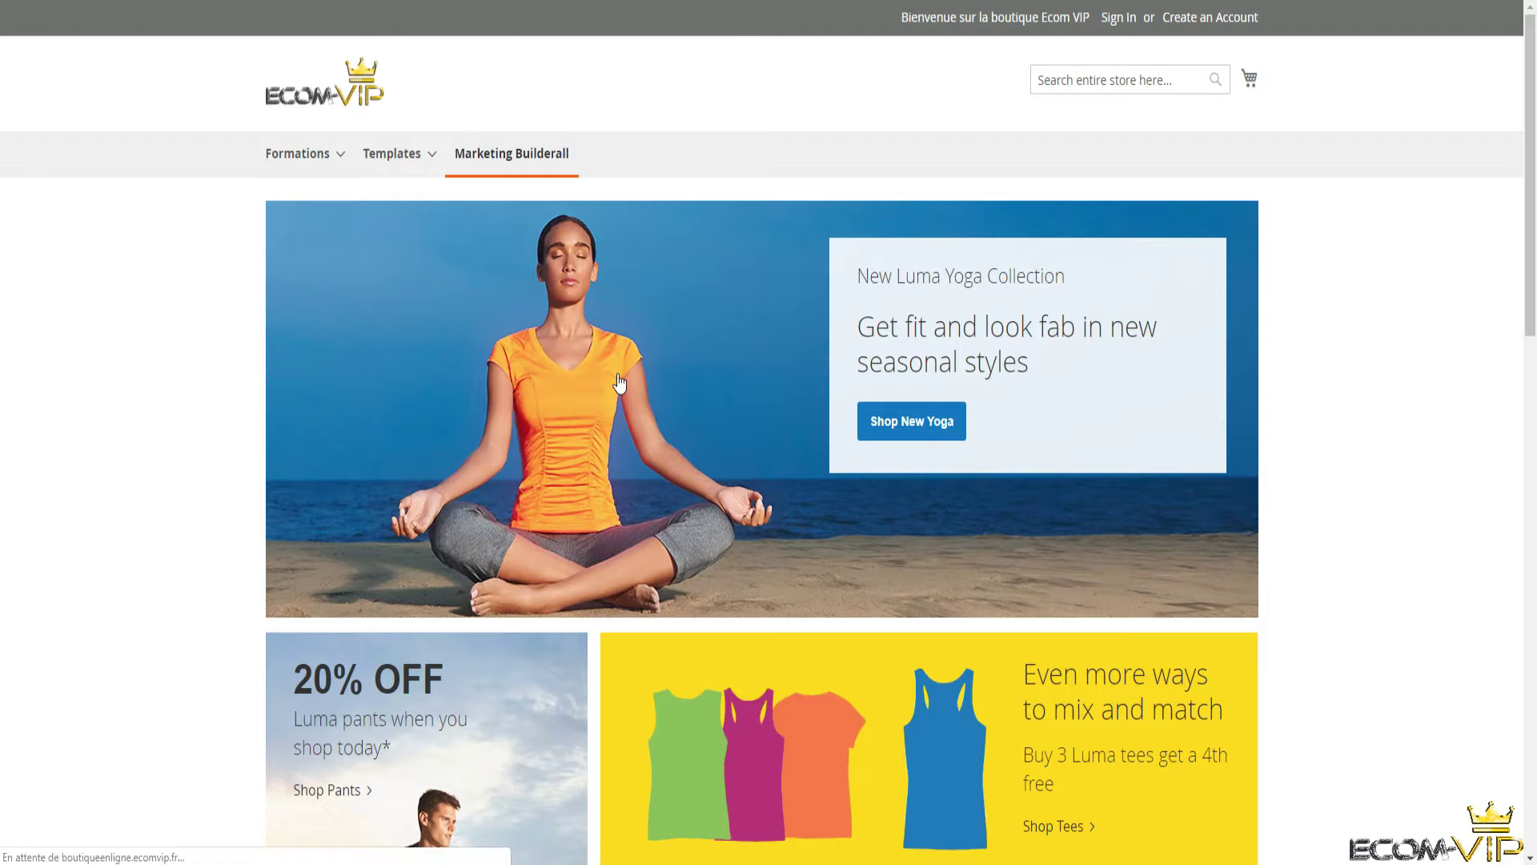
pyautogui.scroll(-3, 888, 518)
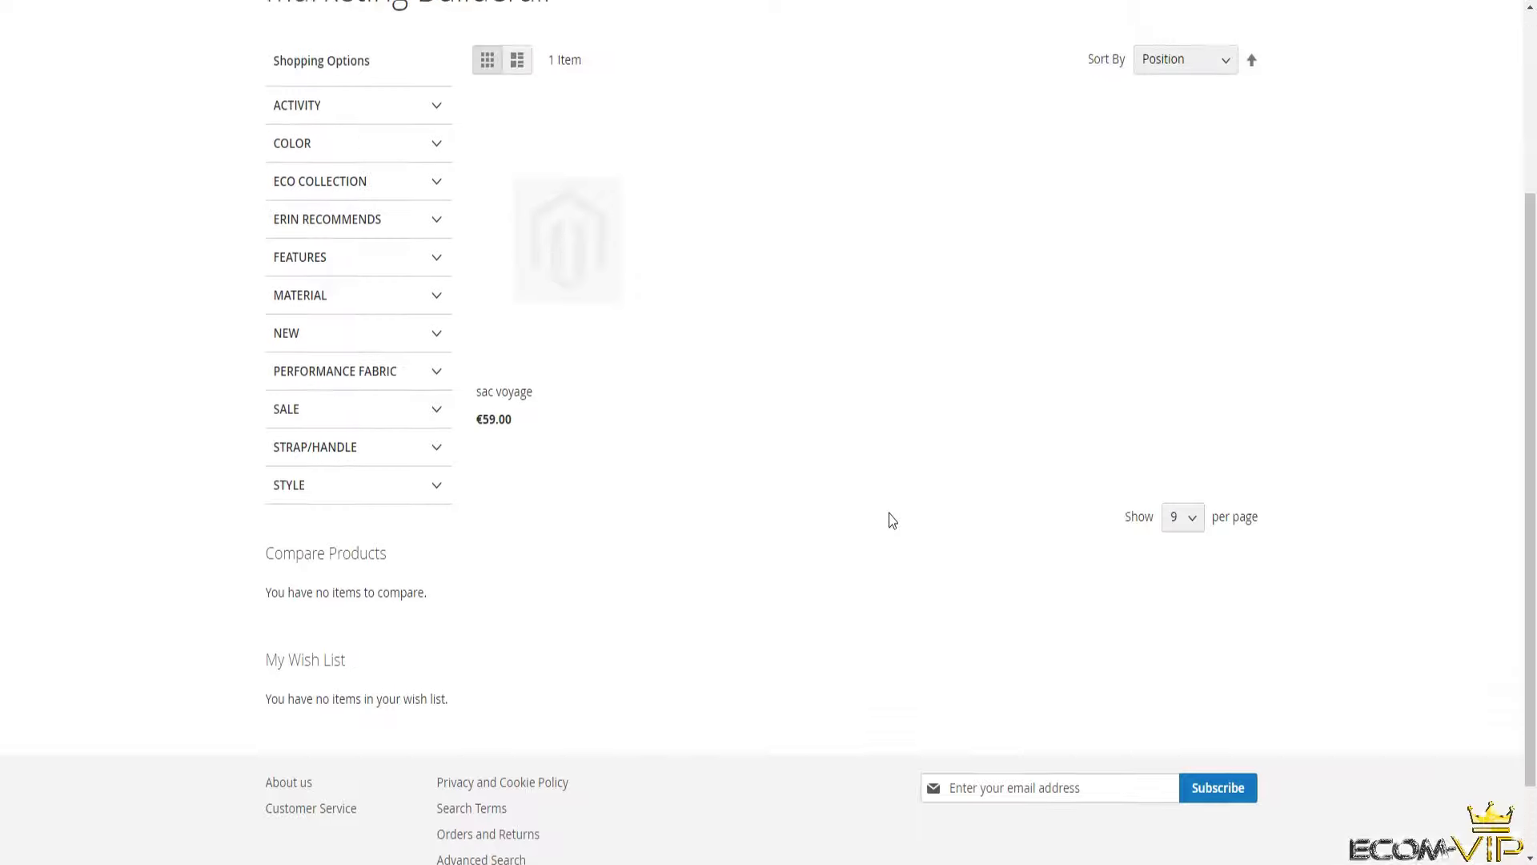
pyautogui.scroll(3, 748, 456)
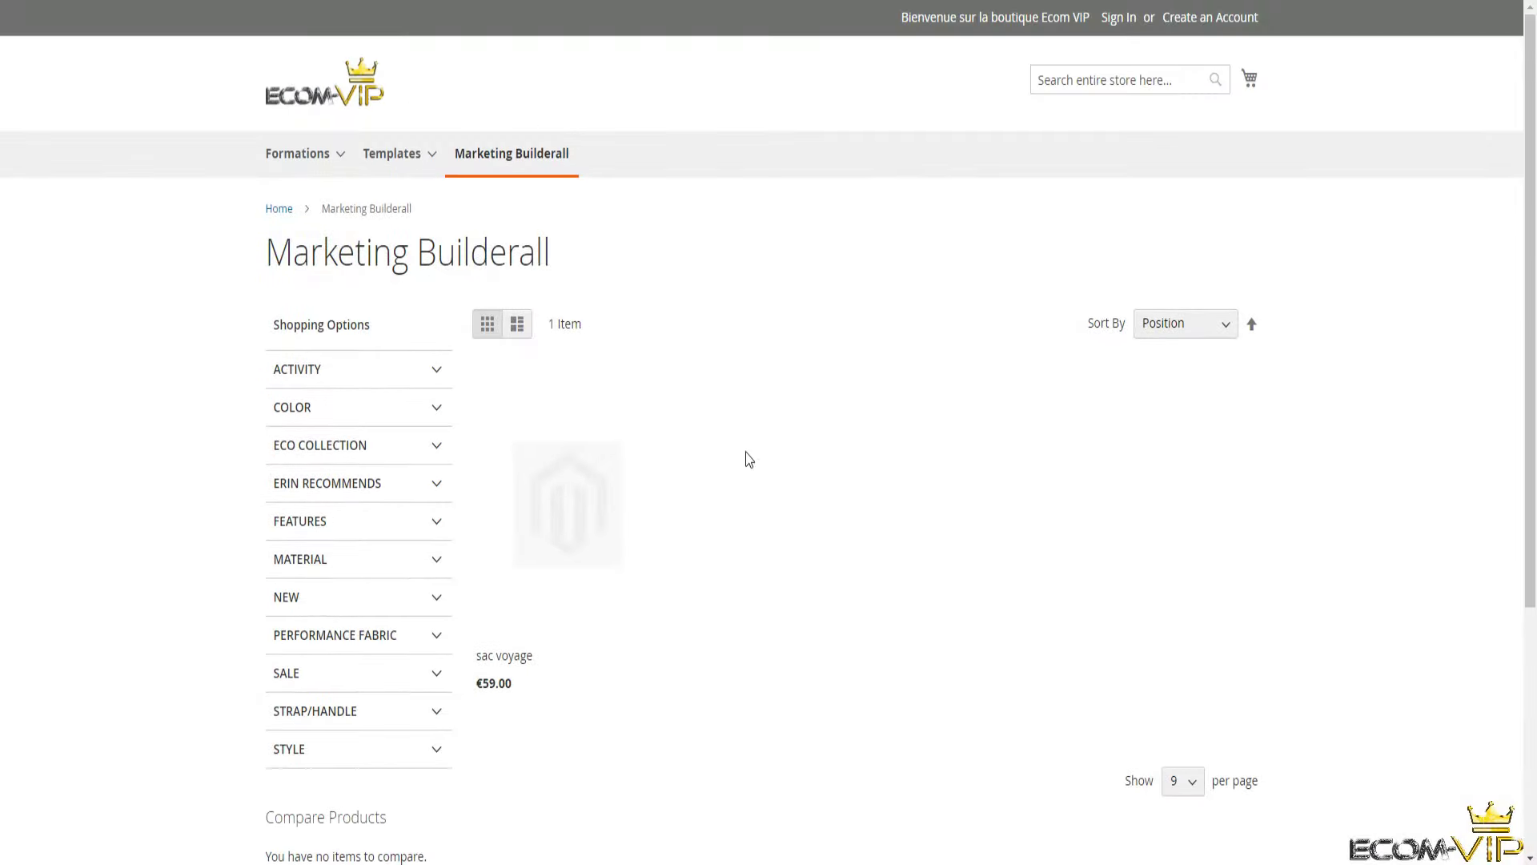
pyautogui.click(566, 551)
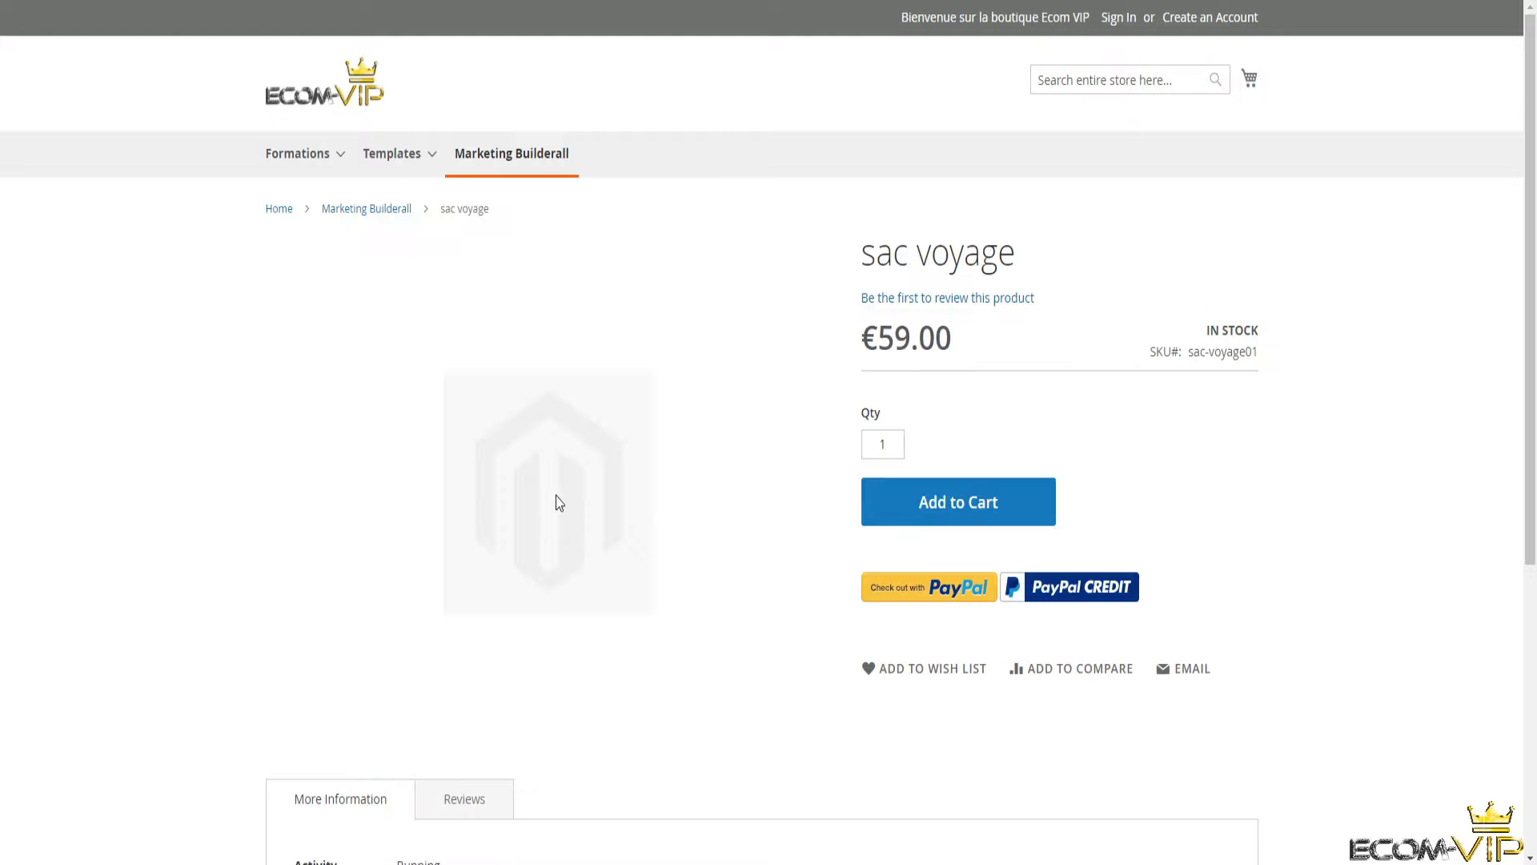
# Examine the Reviews form and the More Information attributes on the sac voyage storefront page, from Activity through Features.
pyautogui.scroll(-5, 588, 591)
pyautogui.click(490, 445)
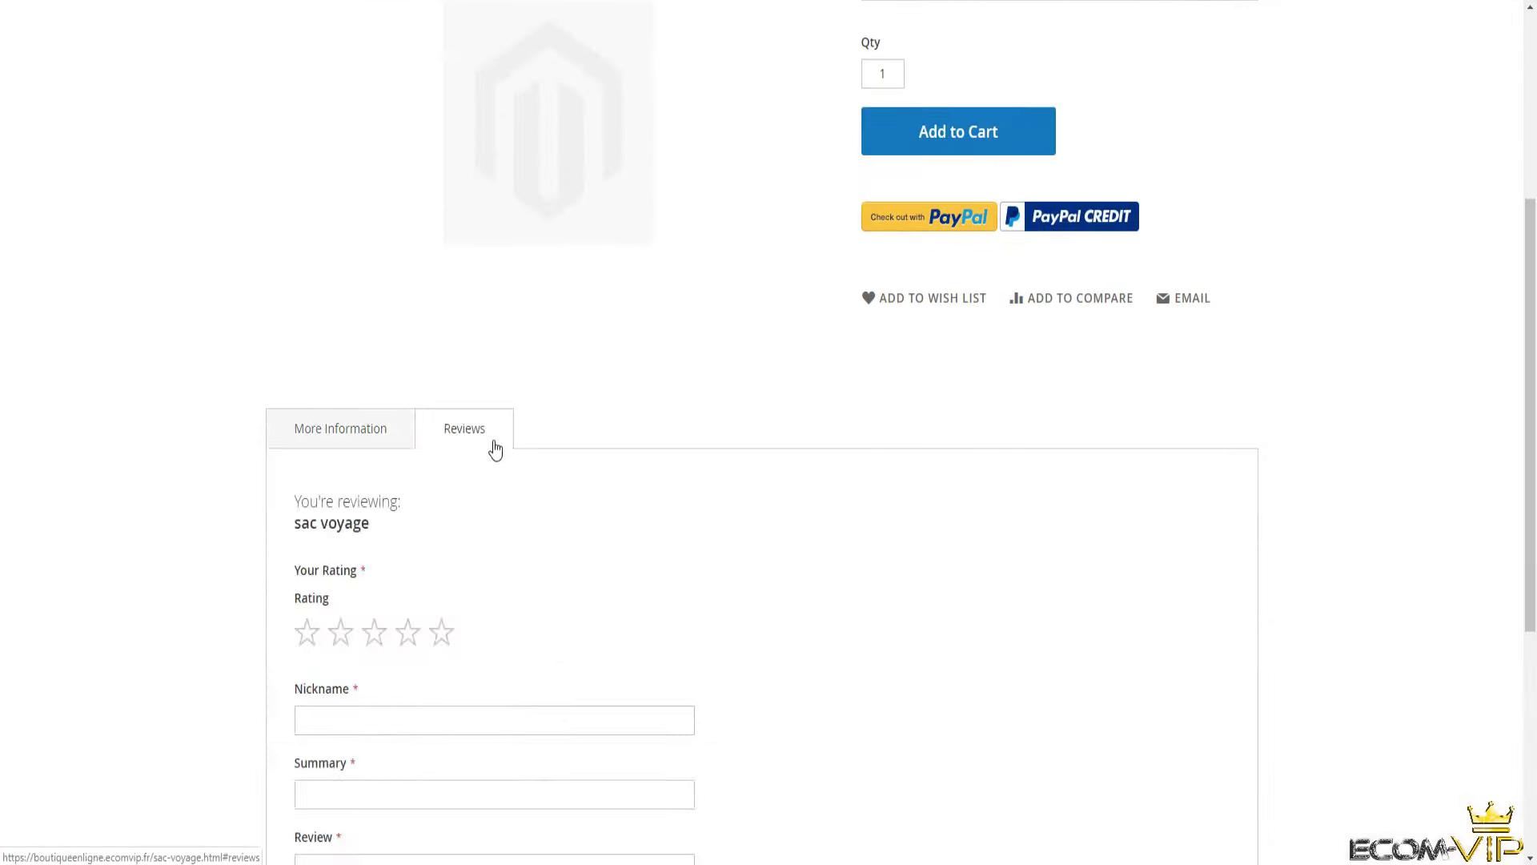
pyautogui.click(347, 440)
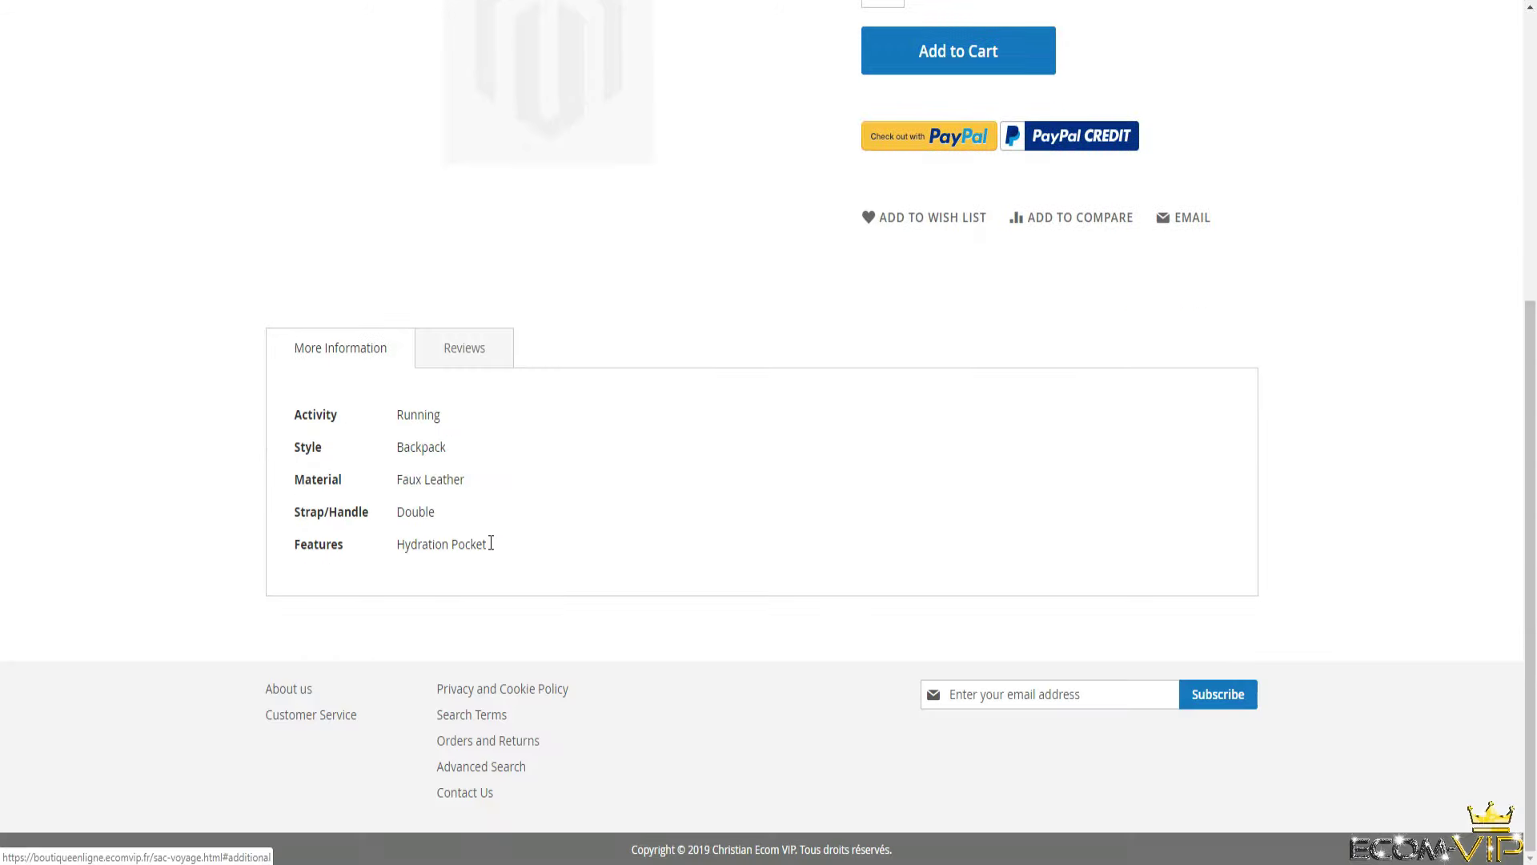
pyautogui.moveTo(294, 414); pyautogui.dragTo(377, 412)
pyautogui.moveTo(305, 445); pyautogui.dragTo(374, 511)
pyautogui.moveTo(279, 540); pyautogui.dragTo(338, 542)
pyautogui.click(642, 484)
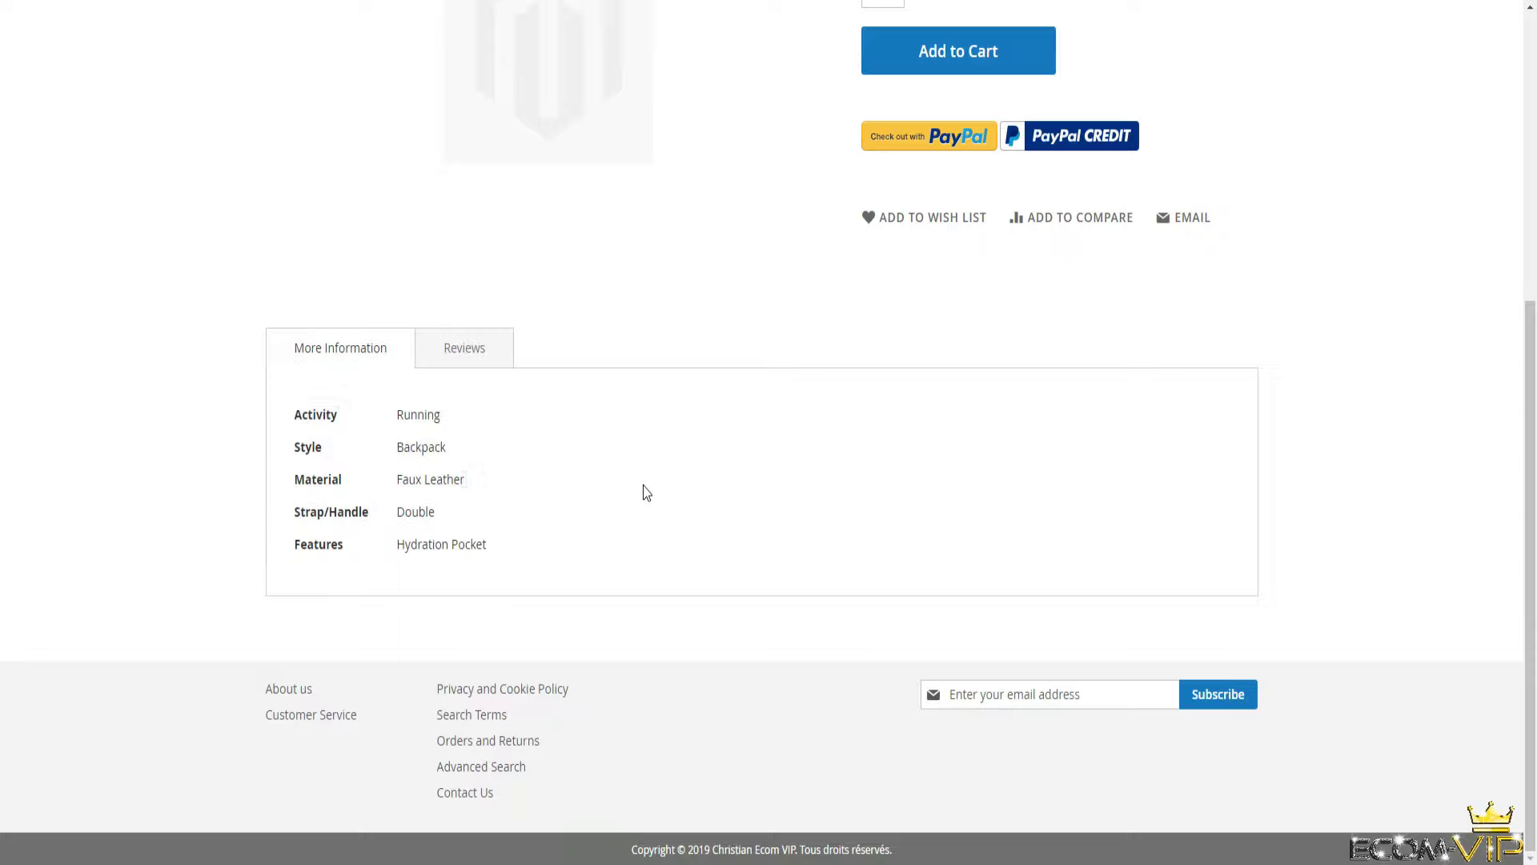
pyautogui.scroll(1, 513, 492)
pyautogui.scroll(5, 515, 498)
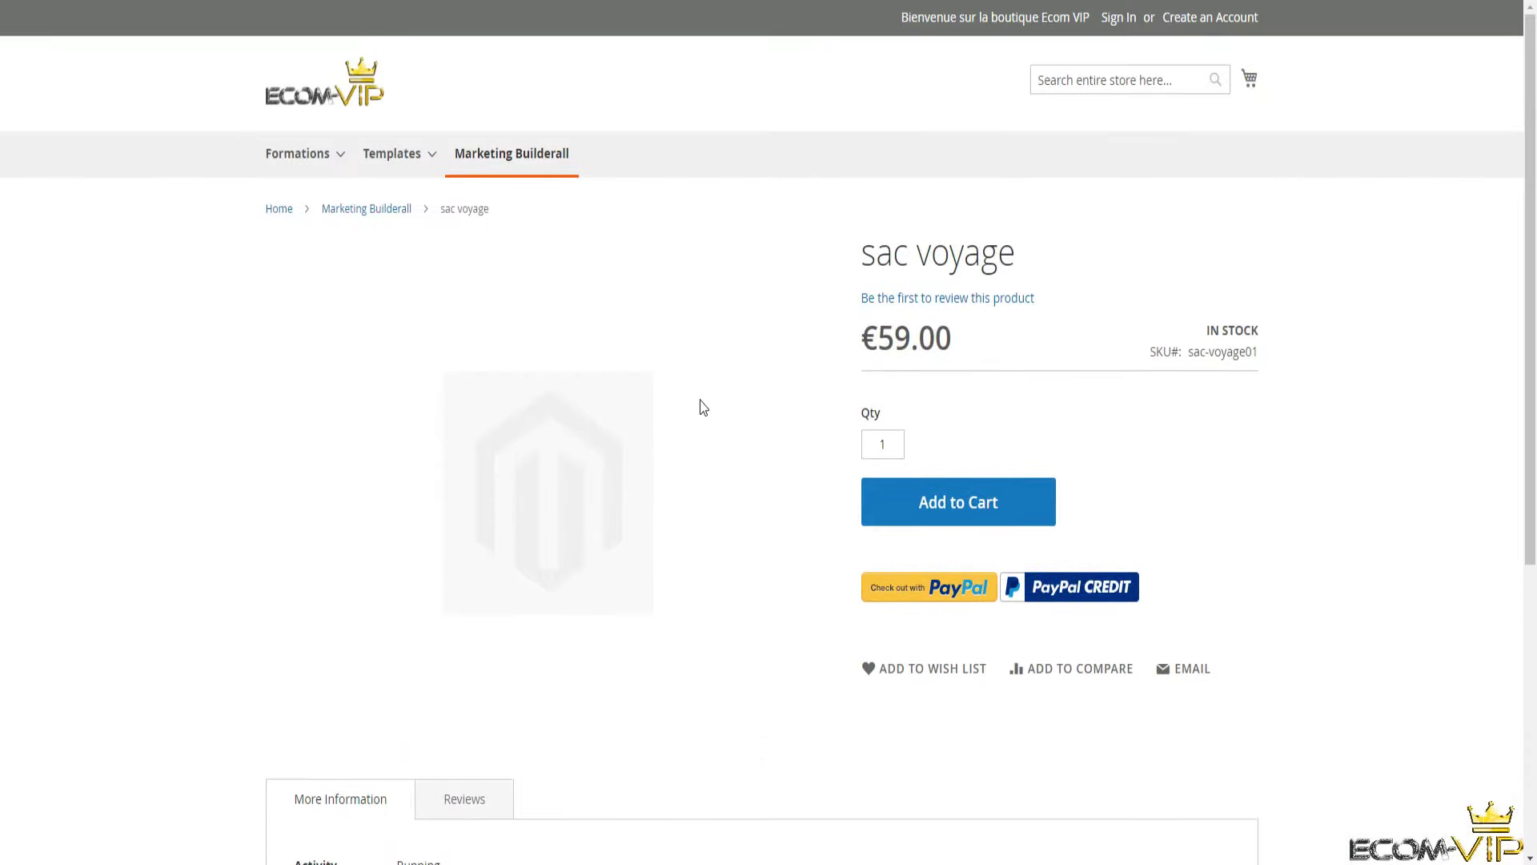